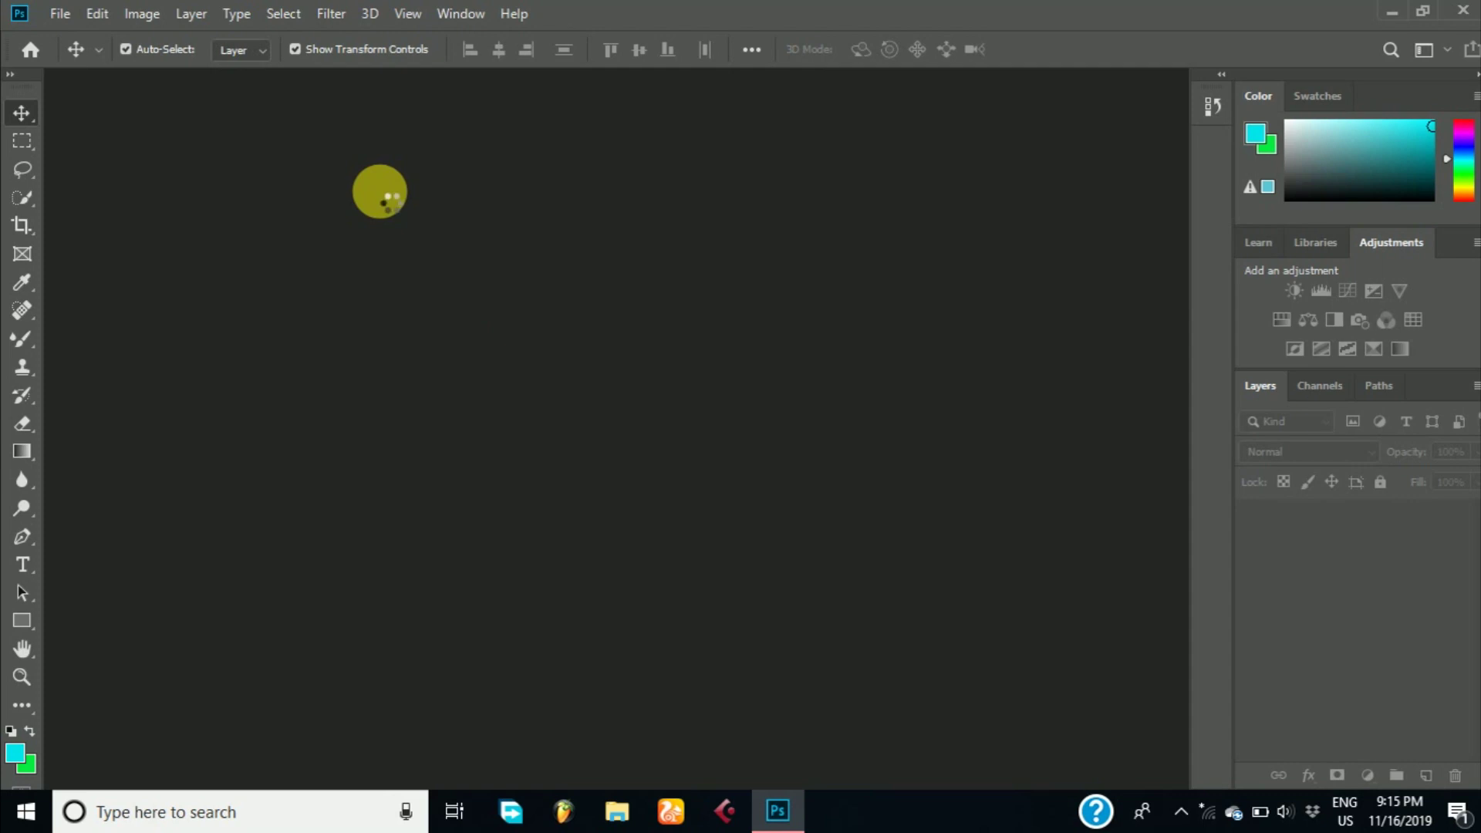
# Duplicate the photo layer as Layer 1 and open it in the Camera Raw Filter.
pyautogui.hotkey('ctrl', 'j')
pyautogui.click(340, 15)
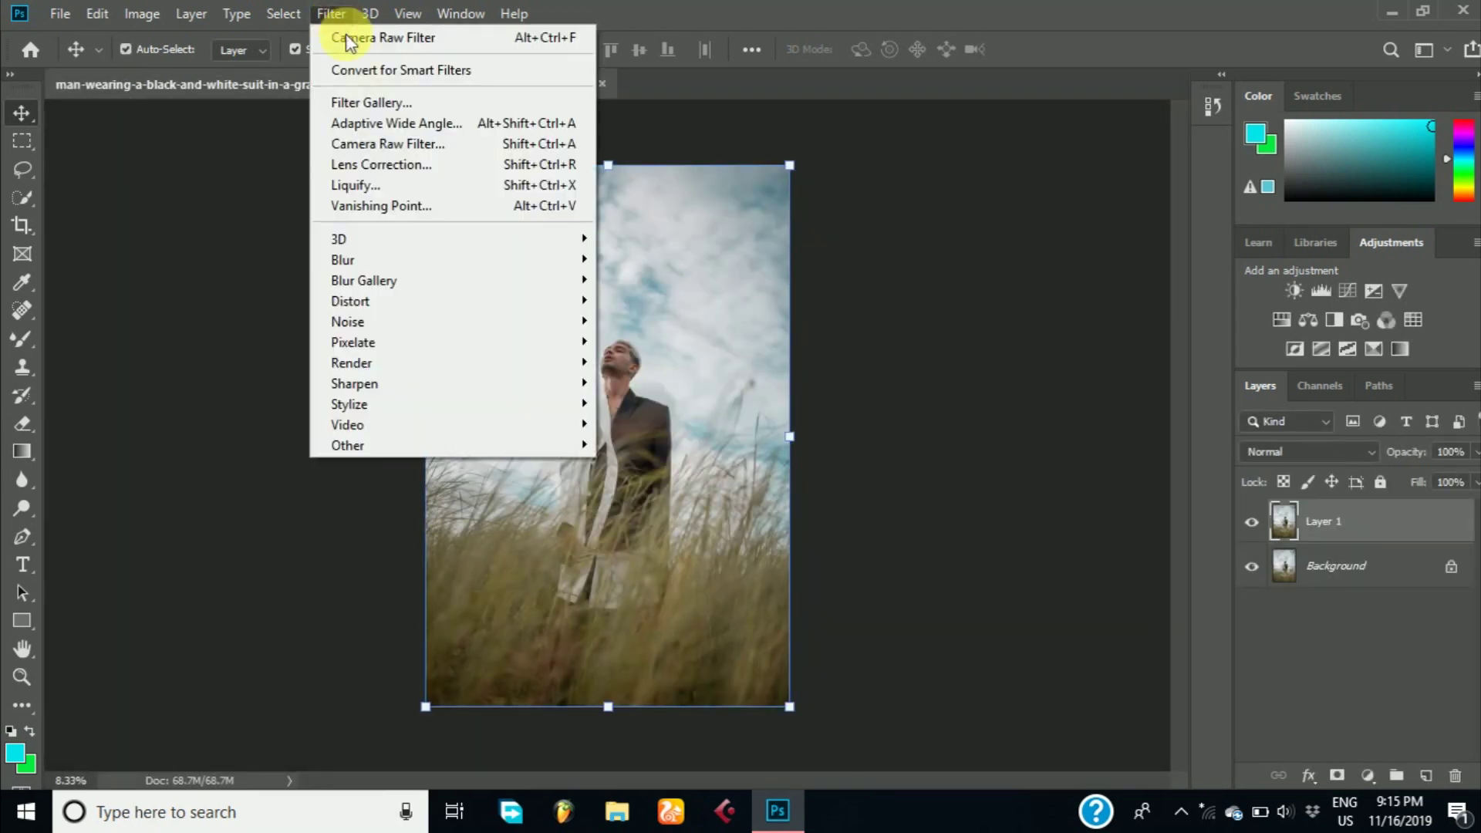
pyautogui.click(388, 142)
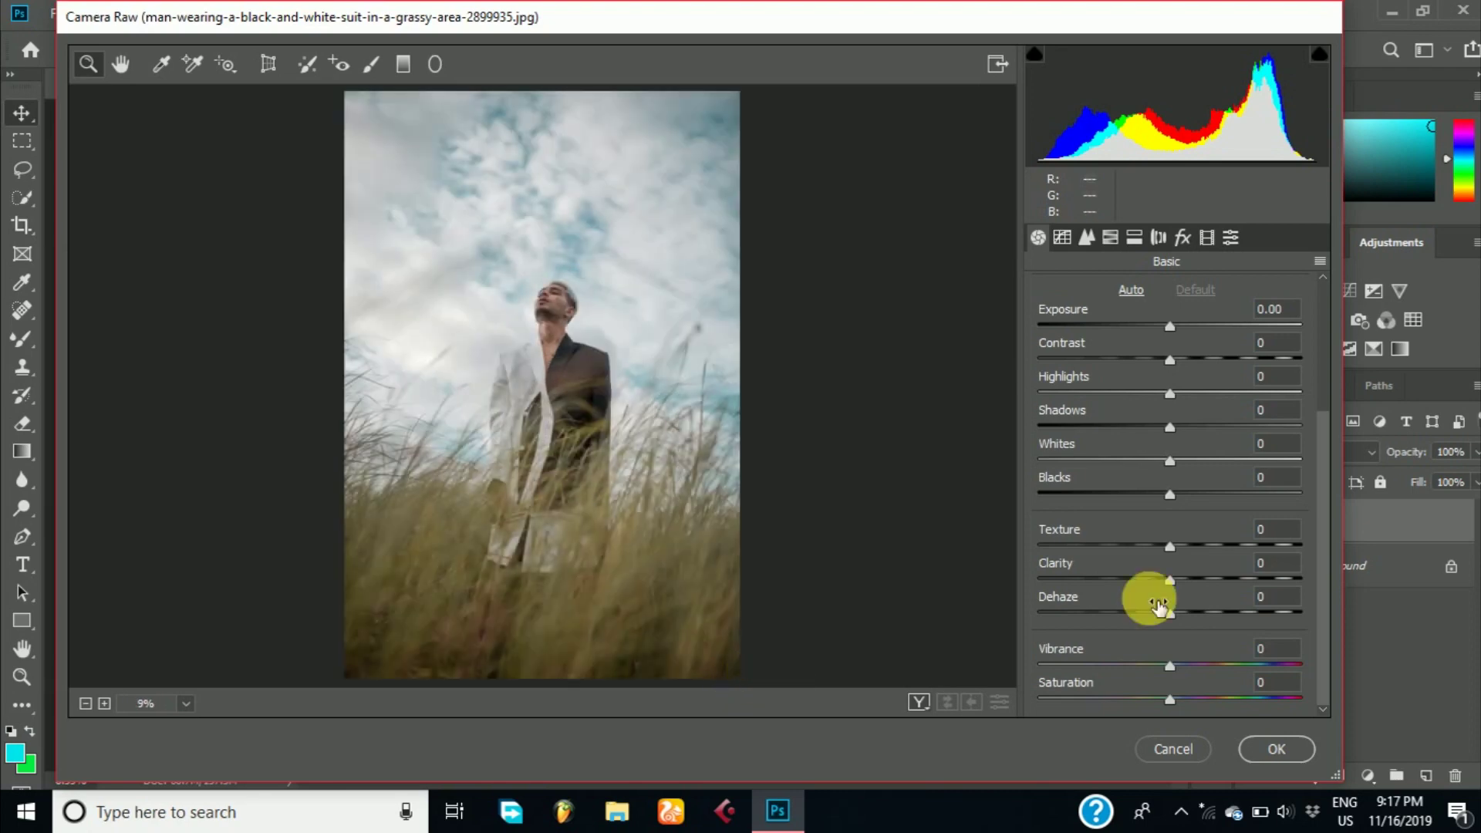
pyautogui.click(1171, 395)
# Set Highlights to -98, Contrast +3, Shadows +6 and Blacks +3 in the Basic panel.
pyautogui.moveTo(1171, 395); pyautogui.dragTo(1043, 397)
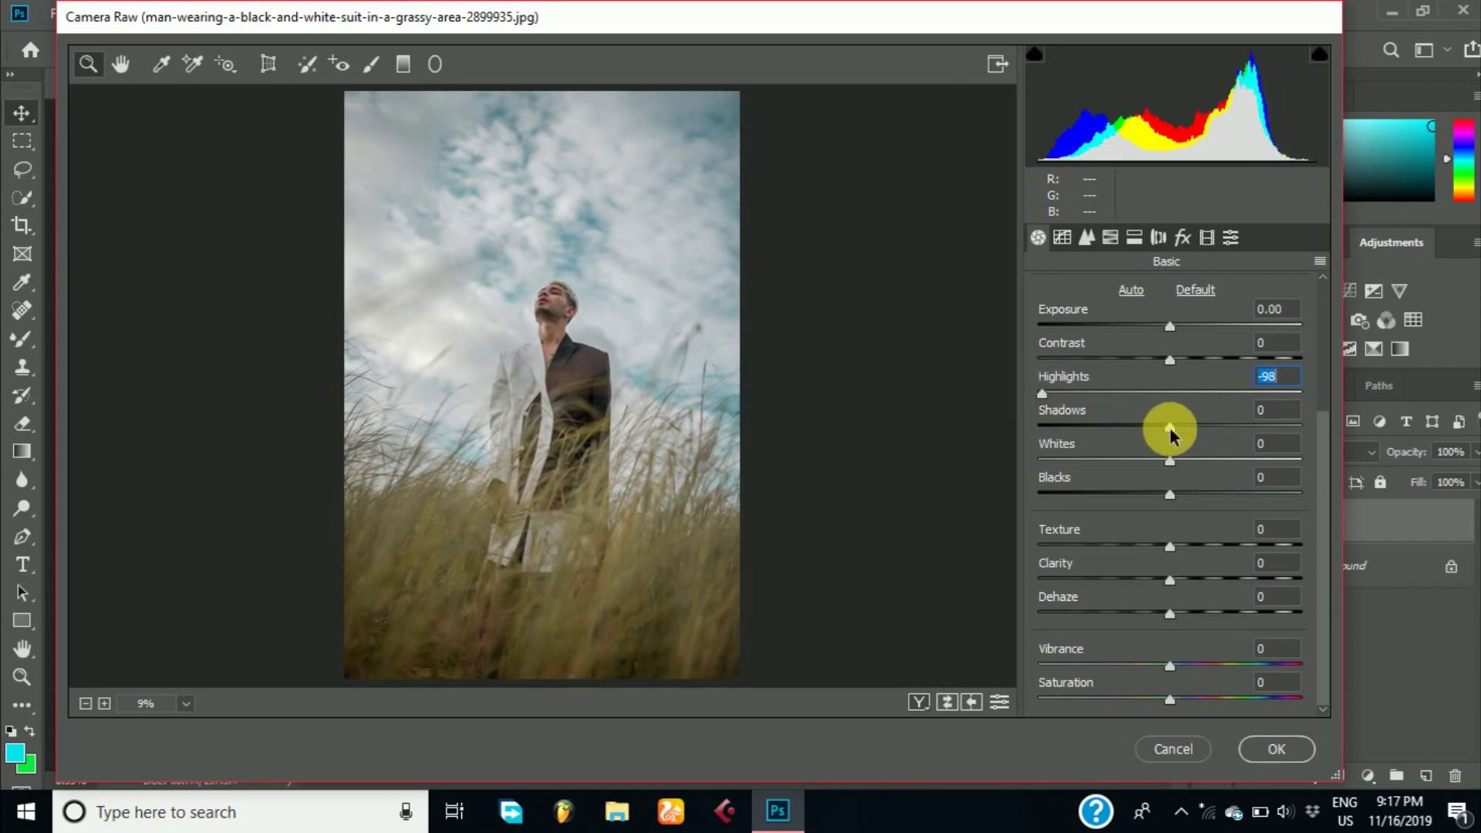
pyautogui.moveTo(1320, 483); pyautogui.dragTo(1321, 421)
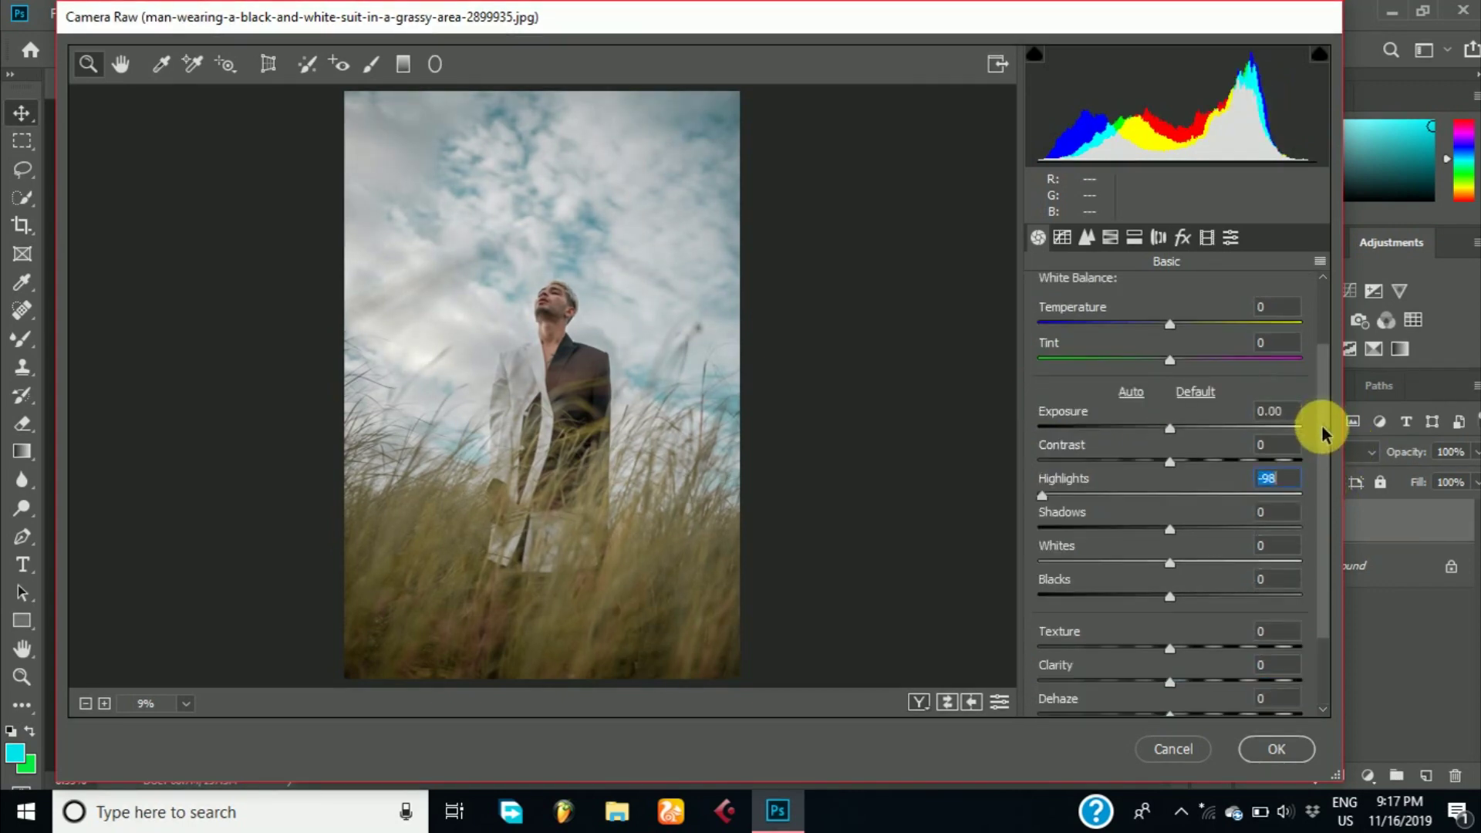
pyautogui.moveTo(1171, 513); pyautogui.dragTo(1180, 515)
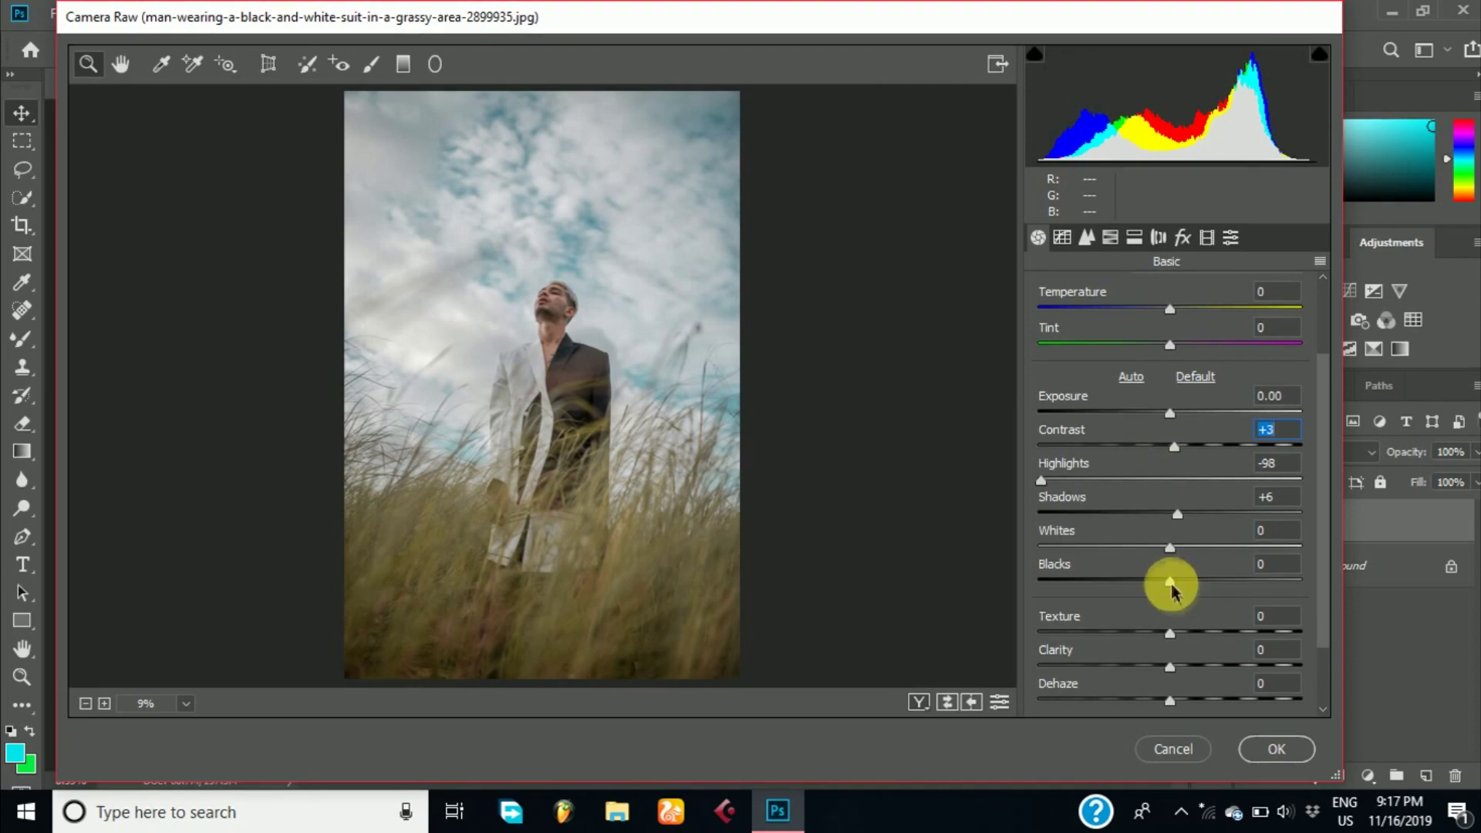
pyautogui.moveTo(1169, 581); pyautogui.dragTo(1173, 581)
# Raise Texture to +6, Clarity and Dehaze to +5, Vibrance +18 and Saturation +7.
pyautogui.scroll(-1, 1325, 652)
pyautogui.click(1171, 545)
pyautogui.moveTo(1169, 580); pyautogui.dragTo(1176, 613)
pyautogui.click(1171, 665)
pyautogui.moveTo(1171, 665)
pyautogui.mouseDown()
pyautogui.moveTo(1182, 707)
pyautogui.moveTo(1285, 672)
pyautogui.moveTo(1209, 677)
pyautogui.mouseUp()
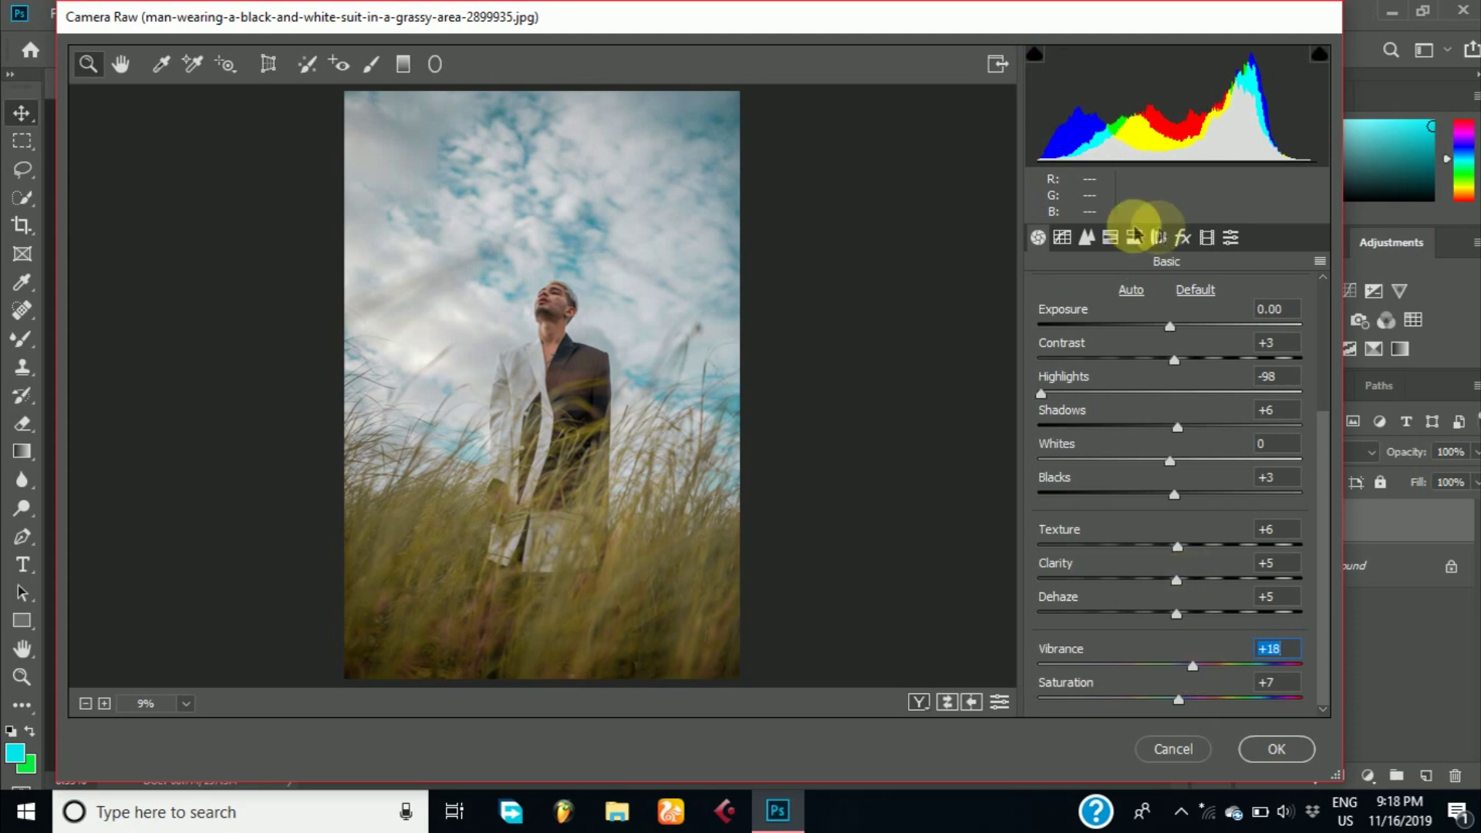
pyautogui.click(1111, 238)
# In Calibration, boost Blue Primary Saturation and shift Green Primary Hue to +19.
pyautogui.click(1208, 236)
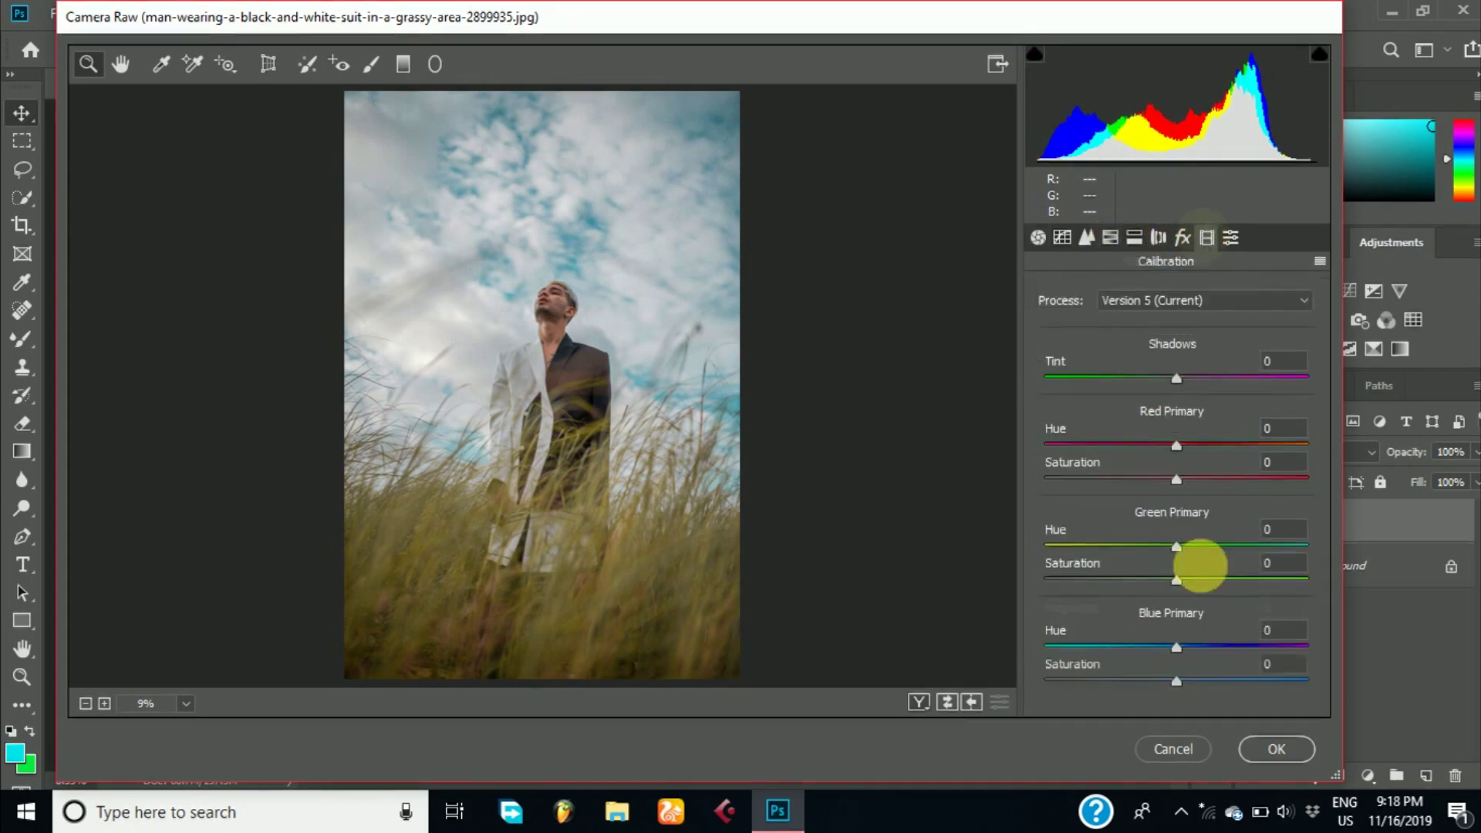
pyautogui.moveTo(1177, 681); pyautogui.dragTo(1259, 678)
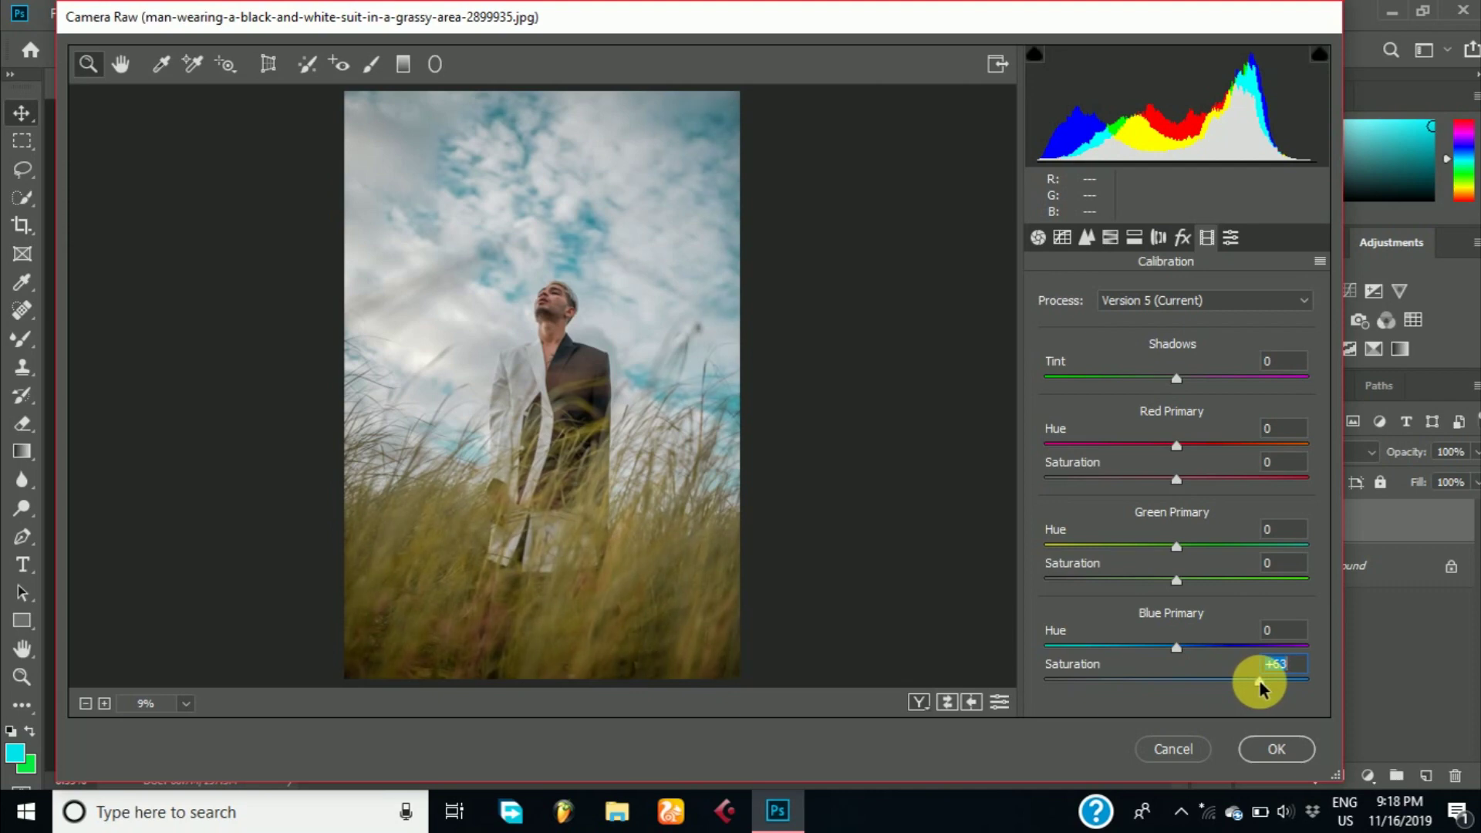
pyautogui.moveTo(1259, 682); pyautogui.dragTo(1292, 683)
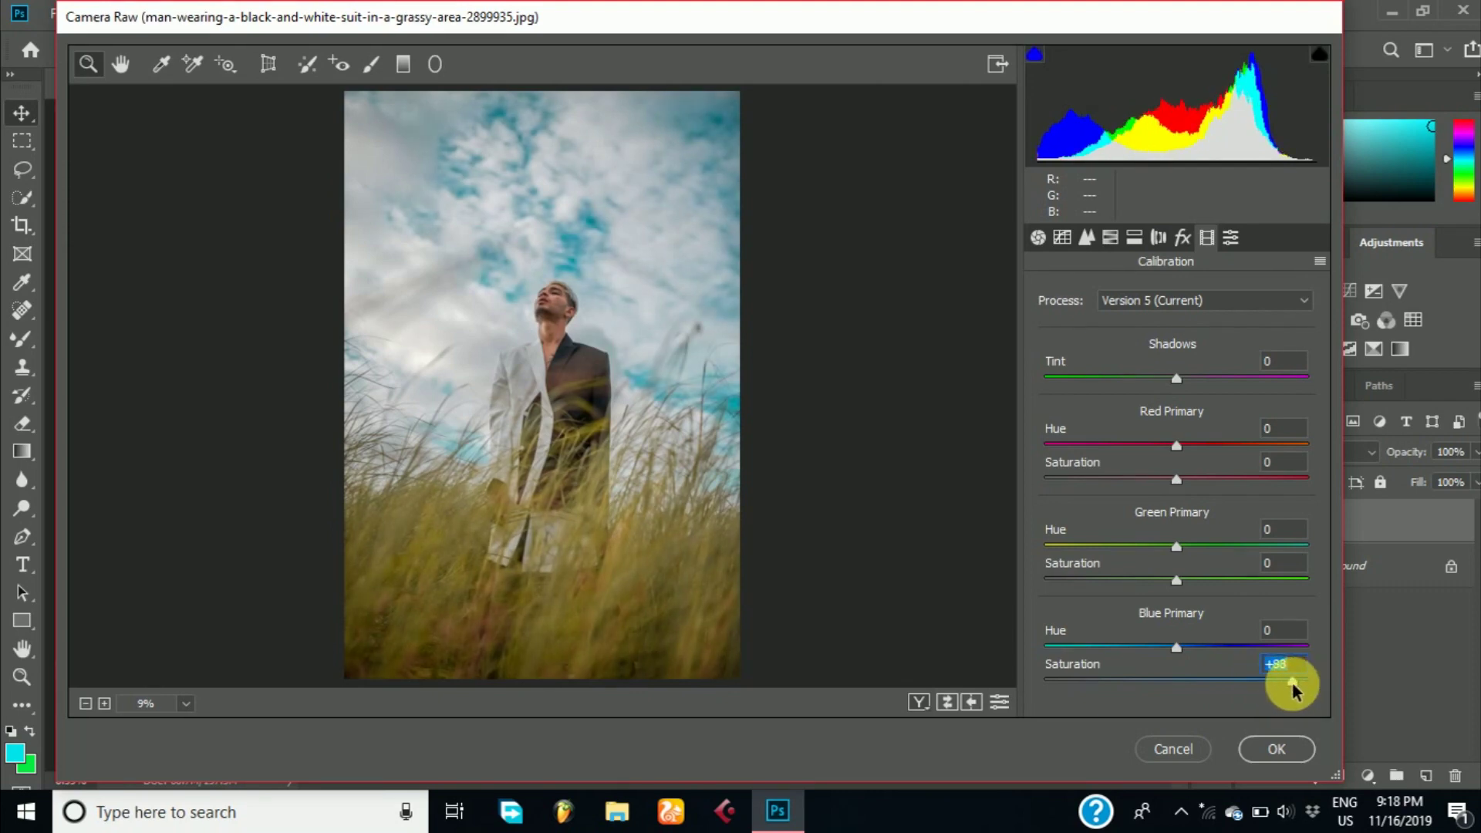
pyautogui.moveTo(1178, 546); pyautogui.dragTo(1311, 548)
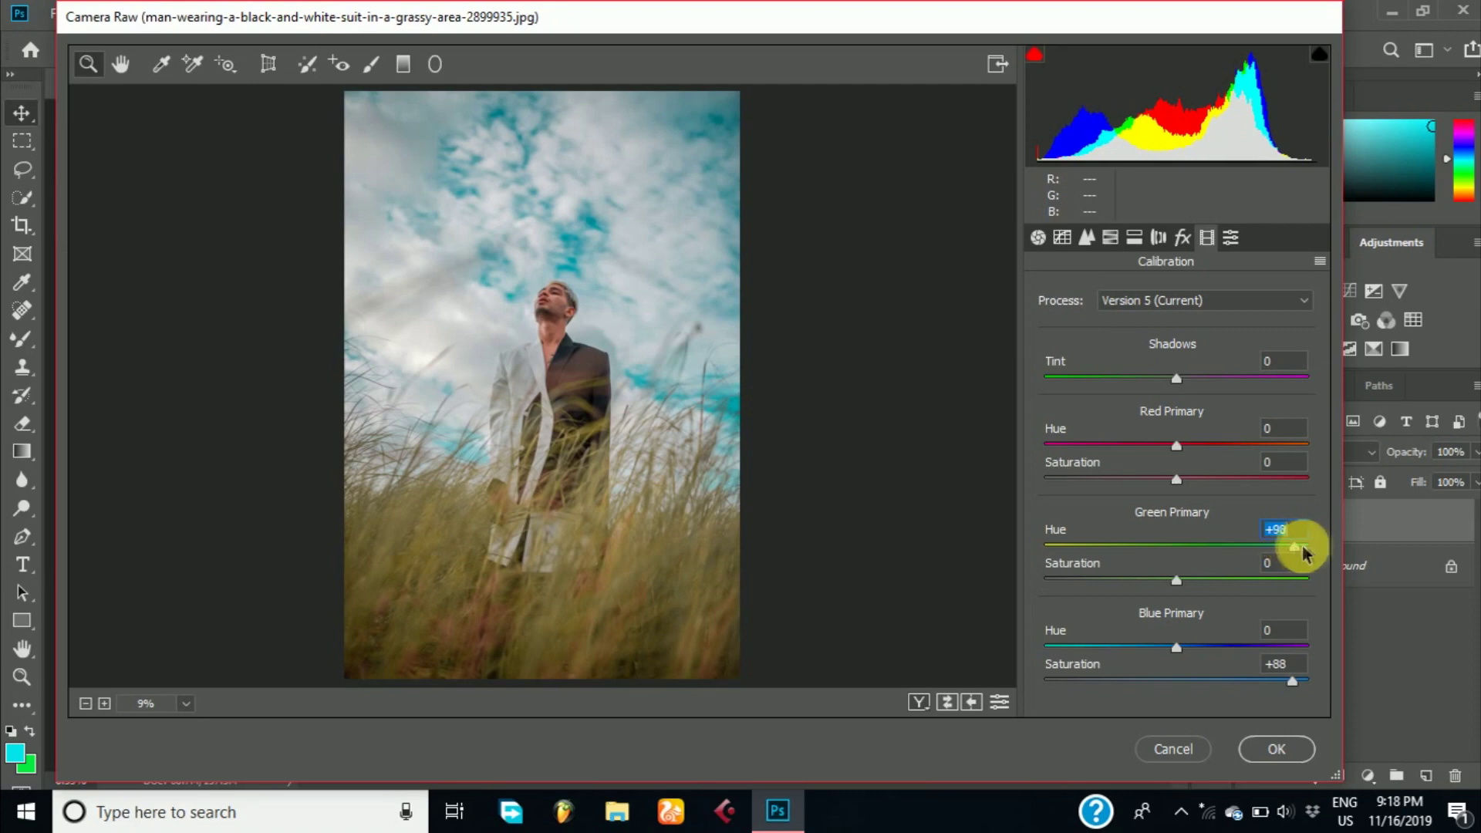
# Refine Calibration to Blue Primary Saturation +76 and Green Primary Hue +96.
pyautogui.click(1111, 238)
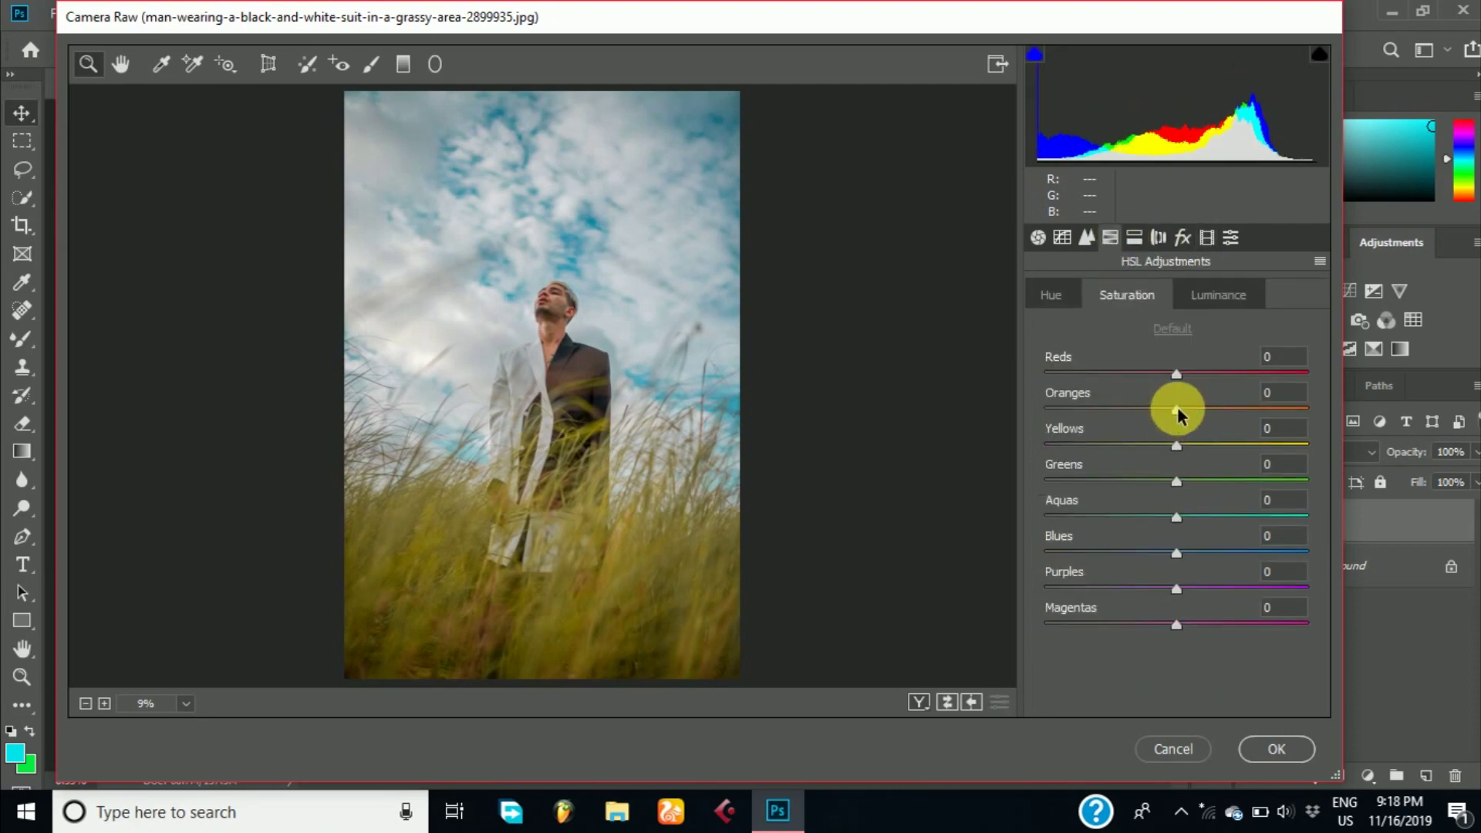
pyautogui.click(1207, 238)
pyautogui.moveTo(1312, 681); pyautogui.dragTo(1277, 680)
pyautogui.moveTo(1116, 546); pyautogui.dragTo(1209, 546)
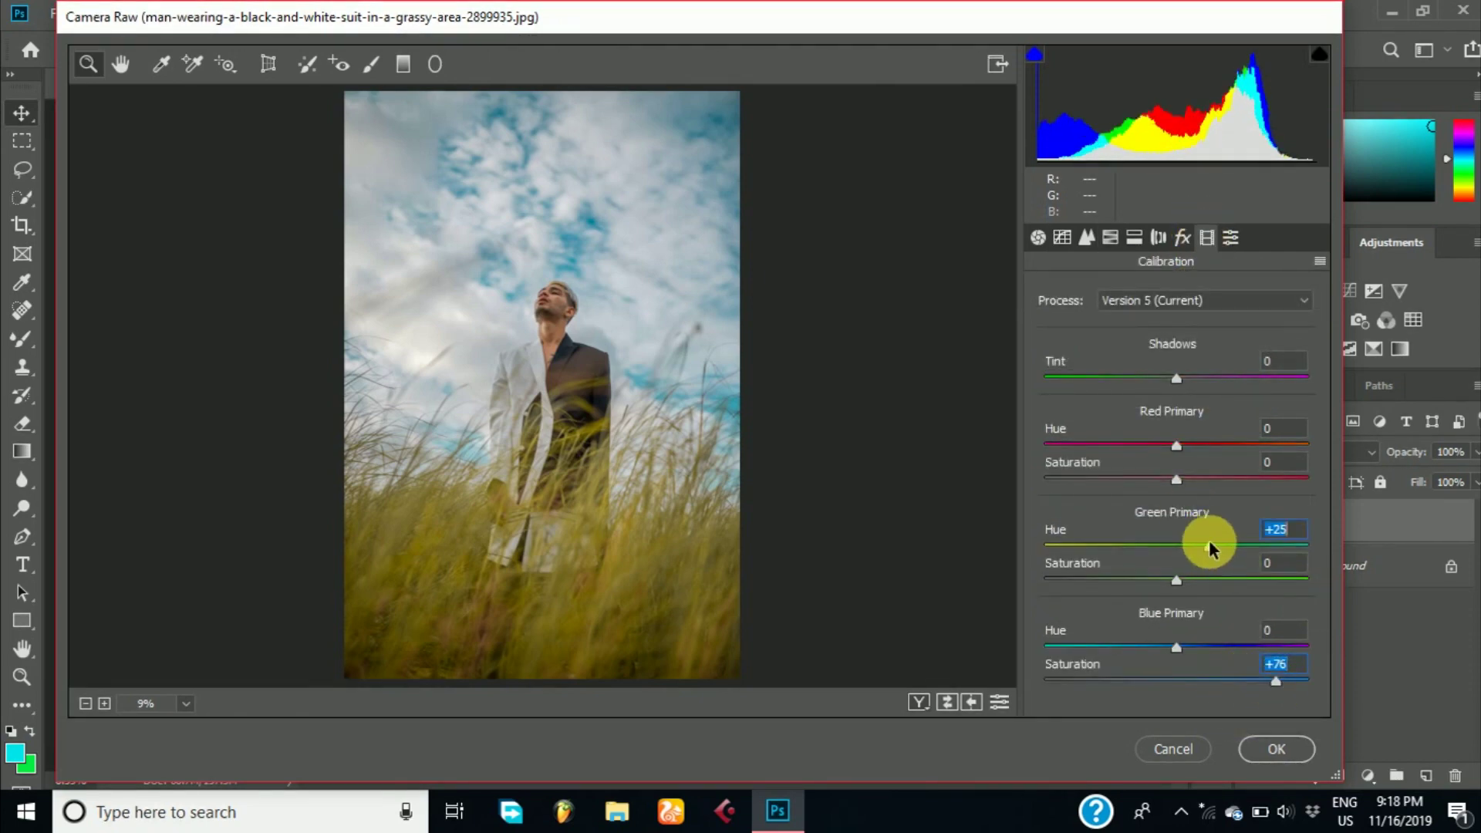
pyautogui.moveTo(1209, 546); pyautogui.dragTo(1302, 550)
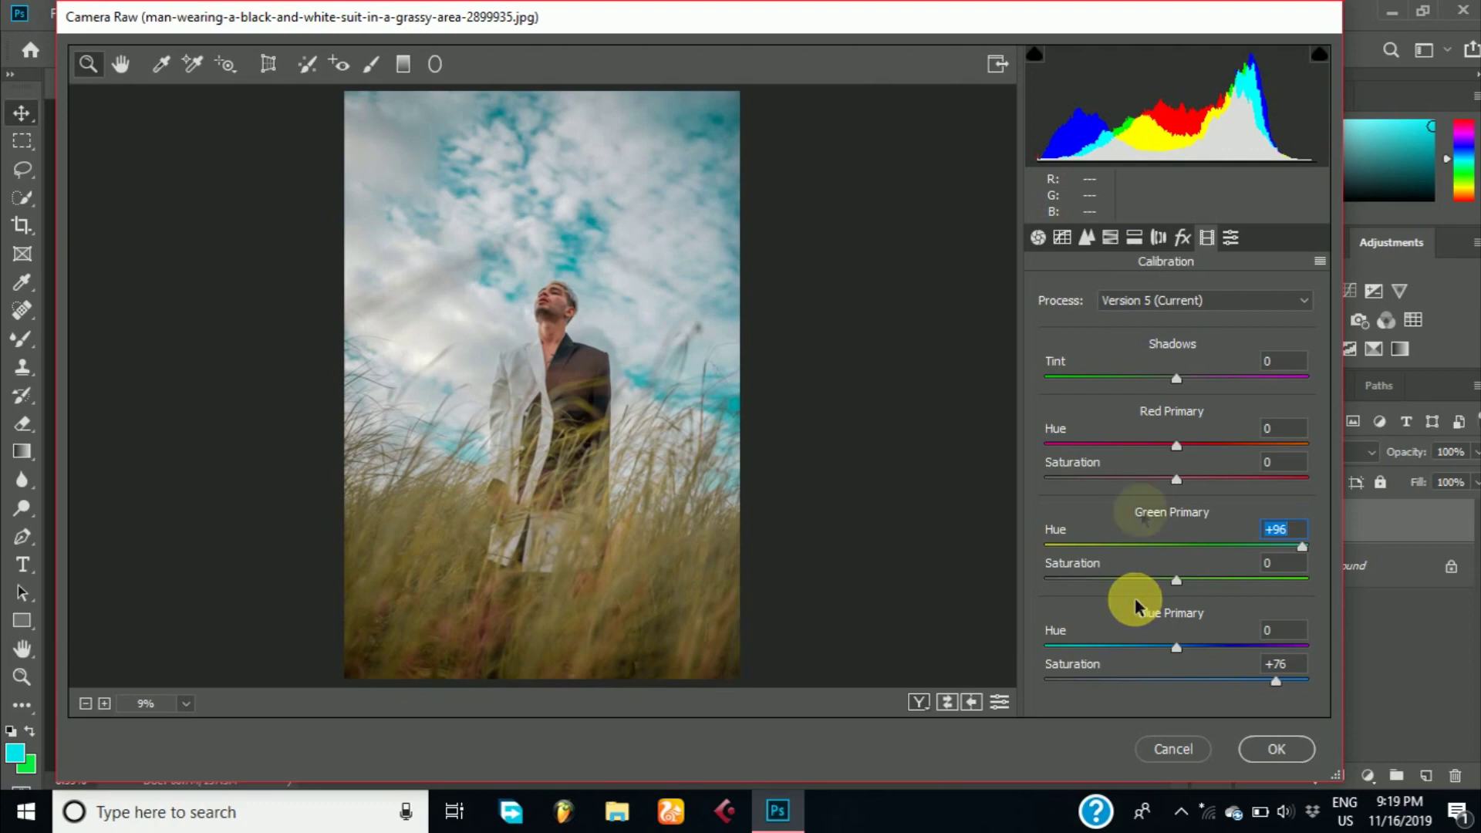
pyautogui.click(1110, 236)
# Set Oranges saturation to -16 and Oranges luminance to +19.
pyautogui.click(1174, 410)
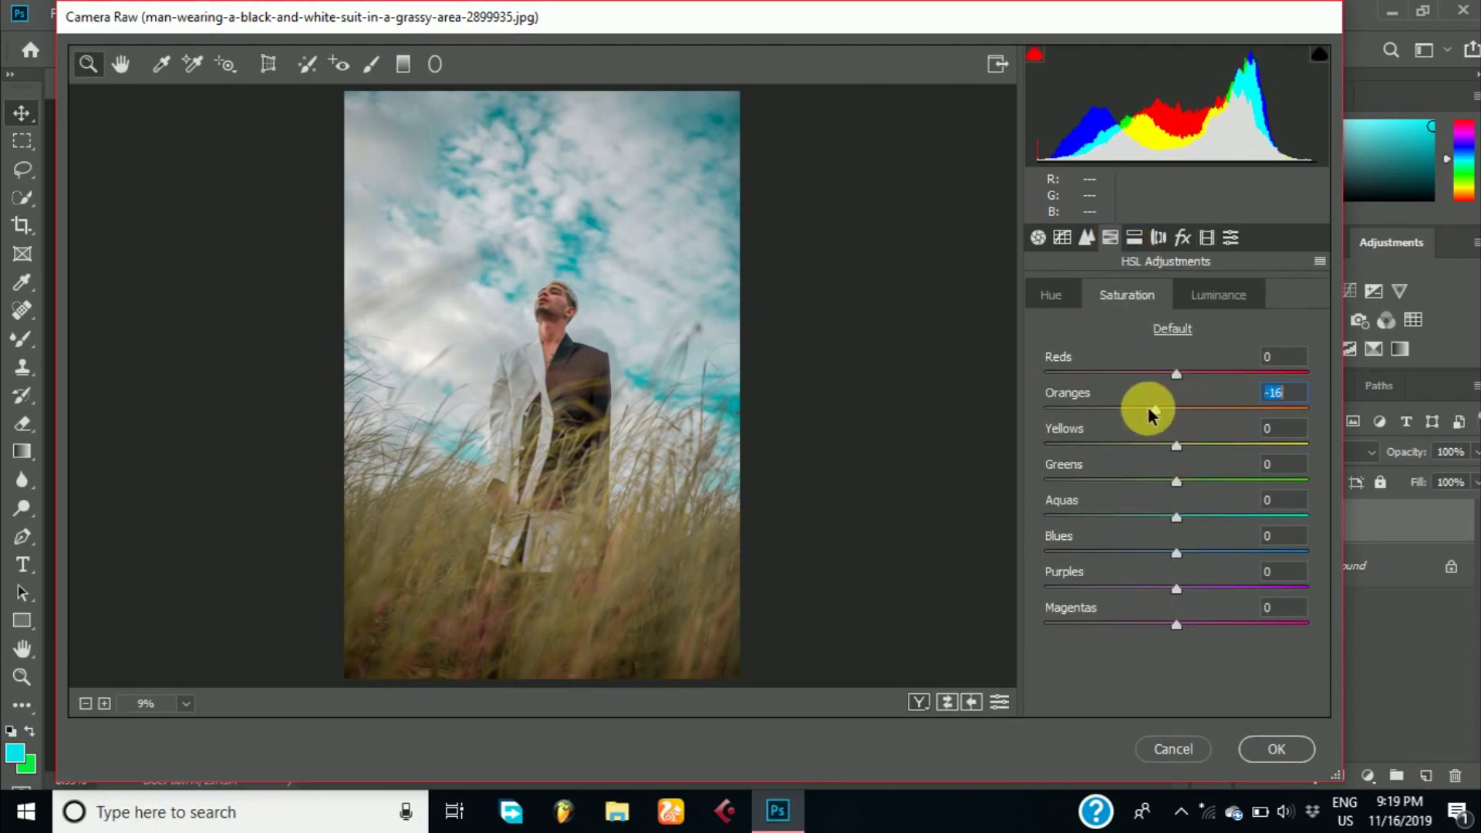
pyautogui.click(1215, 303)
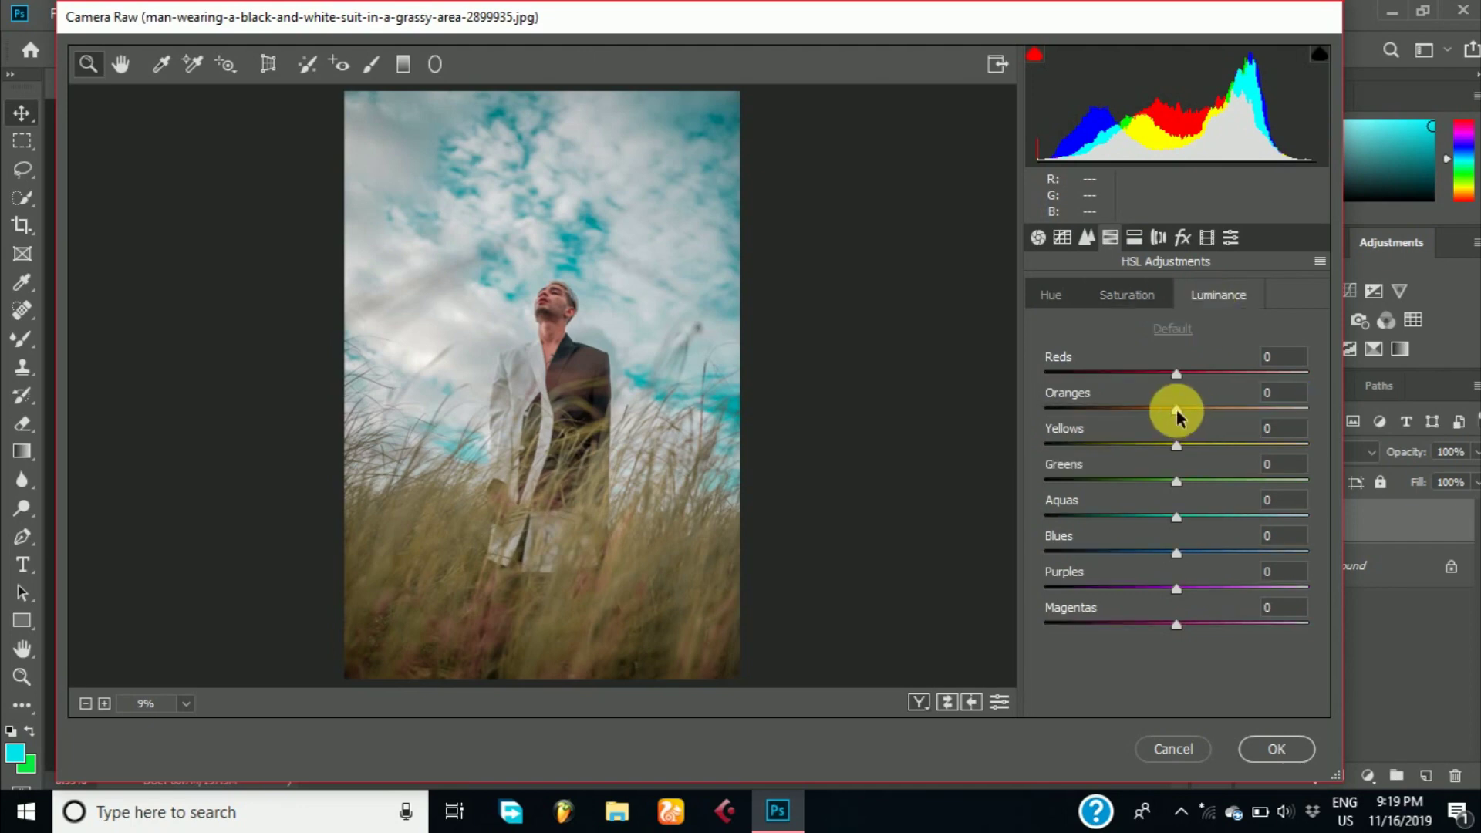
pyautogui.moveTo(1188, 417); pyautogui.dragTo(1205, 417)
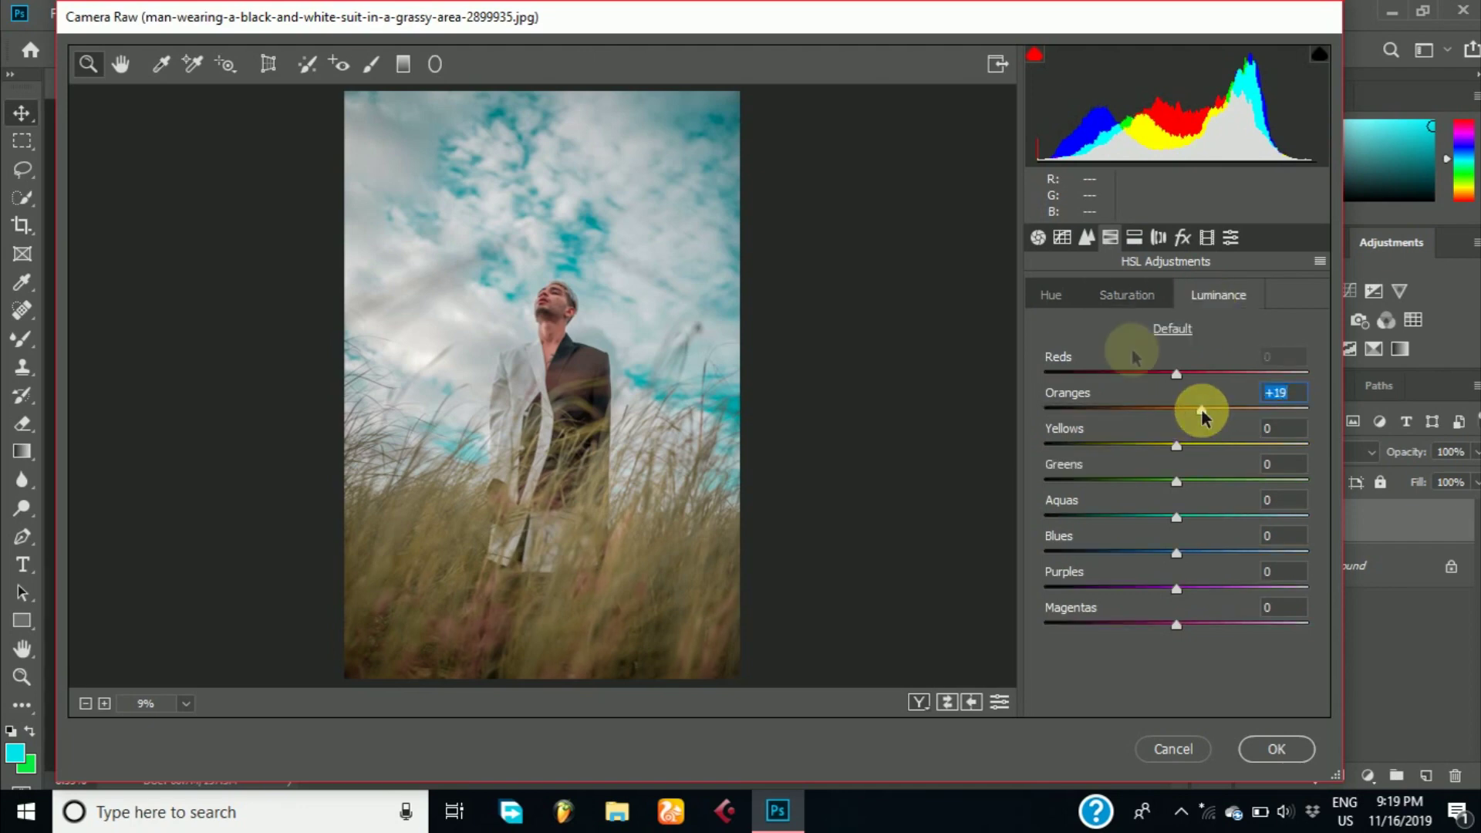
# Set HSL hues to Aquas -100, Blues -64, Greens +63 and Yellows +17.
pyautogui.click(1051, 296)
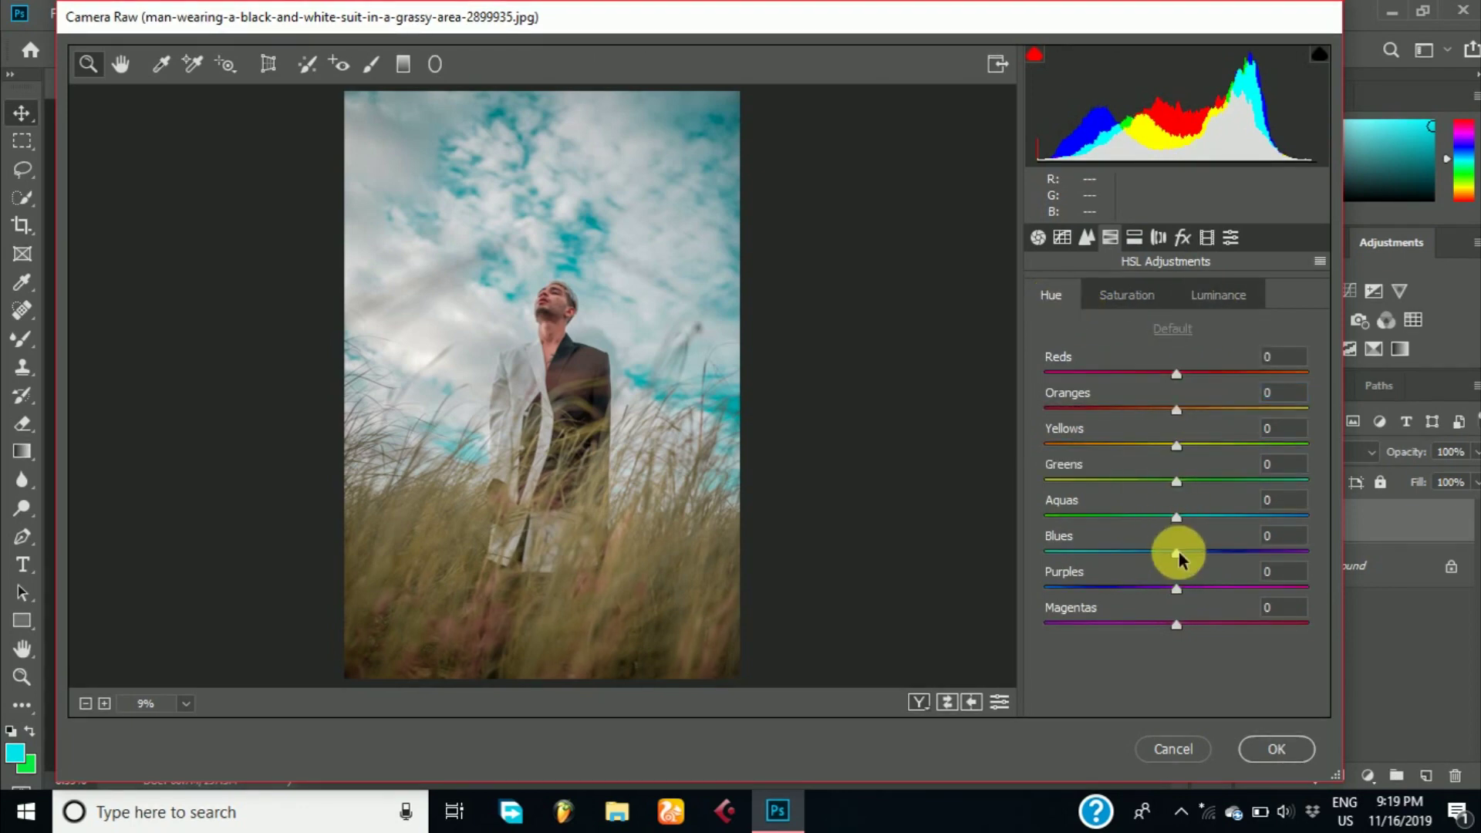
pyautogui.click(1058, 549)
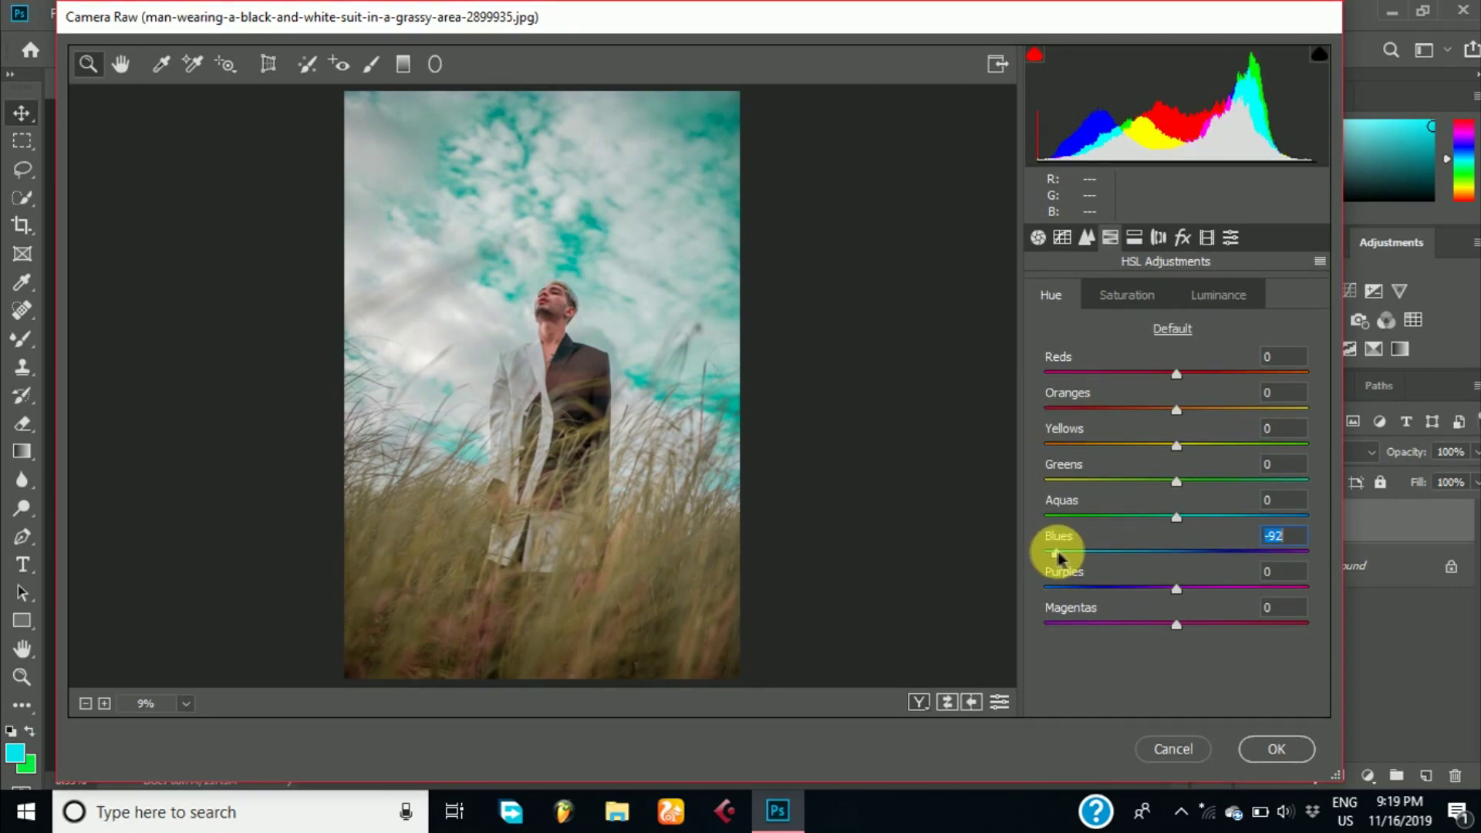
pyautogui.moveTo(1049, 550)
pyautogui.mouseDown()
pyautogui.moveTo(1310, 568)
pyautogui.moveTo(1242, 564)
pyautogui.mouseUp()
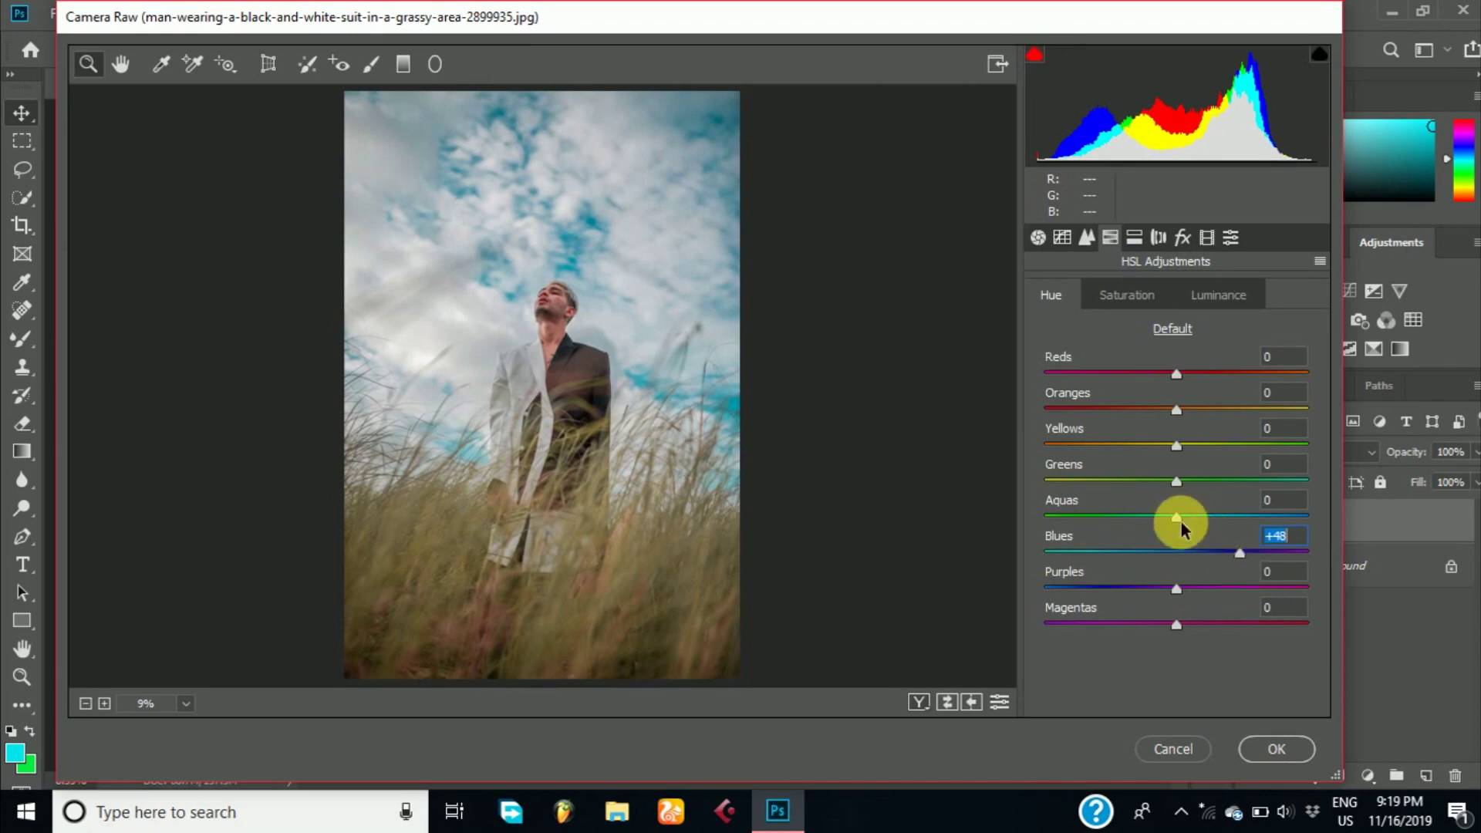
pyautogui.write('-100')
pyautogui.press('Return')
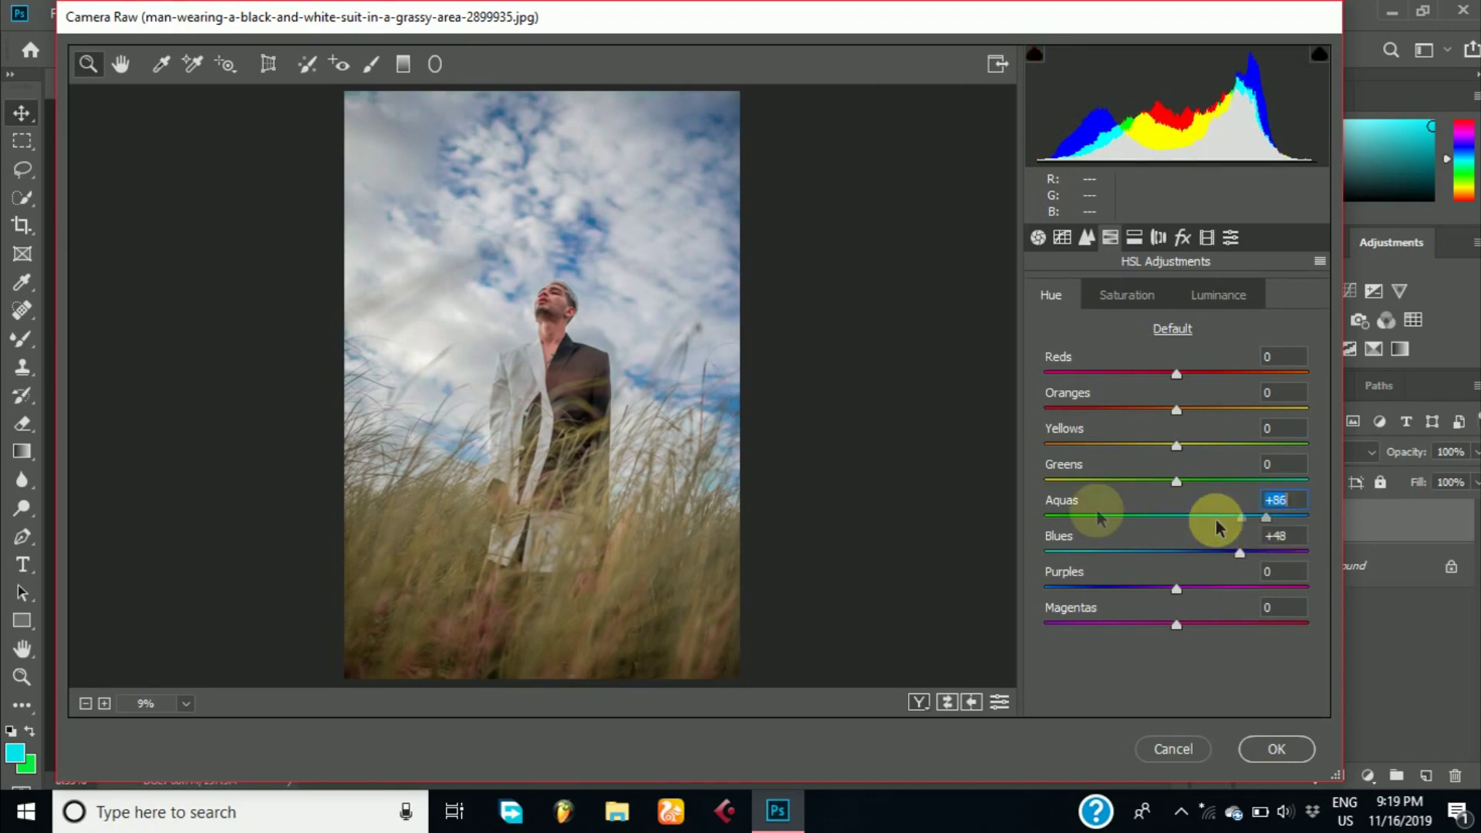
pyautogui.moveTo(1240, 554)
pyautogui.mouseDown()
pyautogui.moveTo(1071, 557)
pyautogui.moveTo(1097, 559)
pyautogui.mouseUp()
pyautogui.moveTo(1174, 479)
pyautogui.mouseDown()
pyautogui.moveTo(1045, 486)
pyautogui.moveTo(1260, 480)
pyautogui.mouseUp()
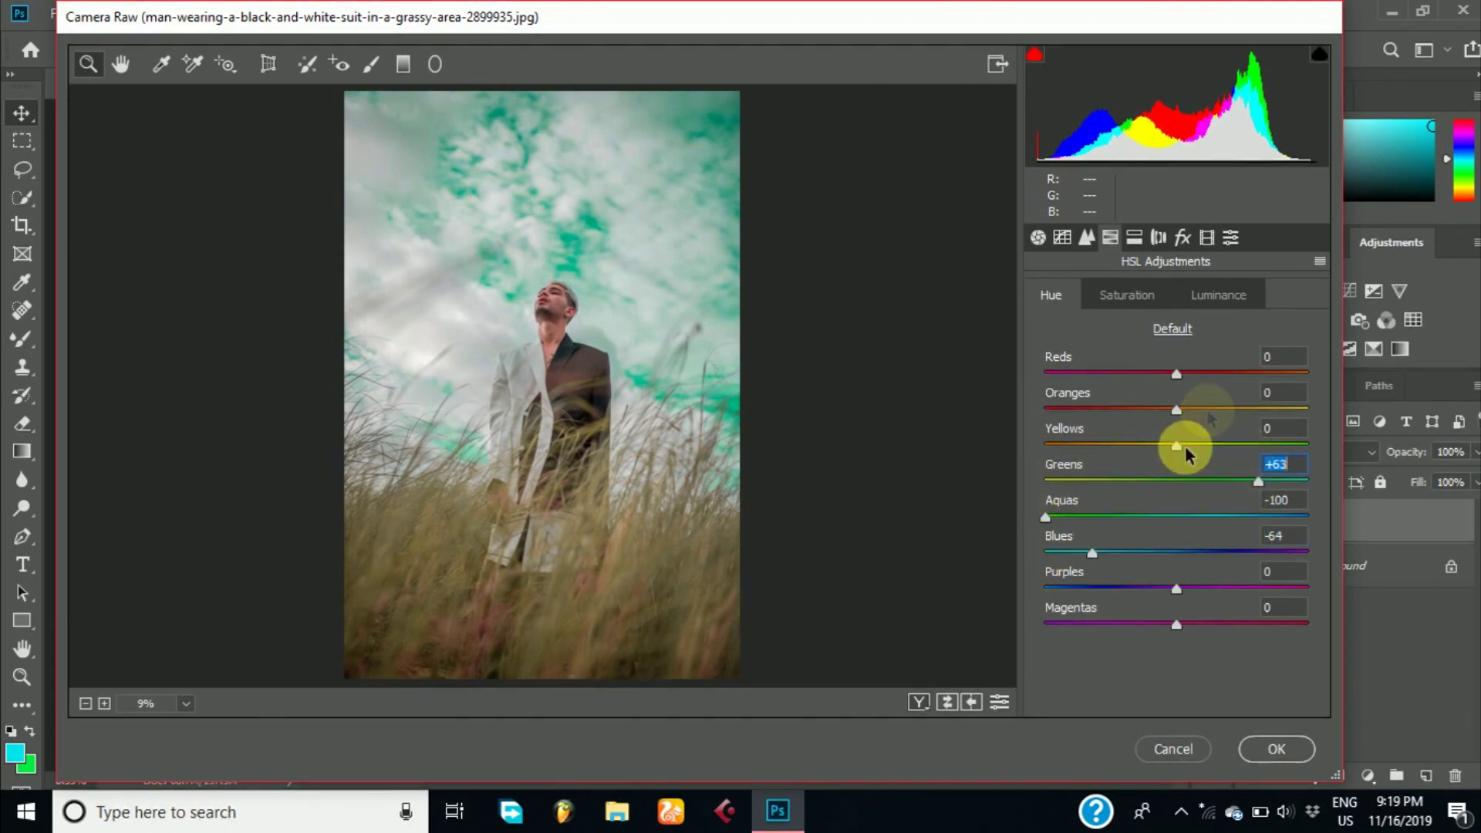
pyautogui.moveTo(1177, 445)
pyautogui.mouseDown()
pyautogui.moveTo(1092, 448)
pyautogui.moveTo(1209, 453)
pyautogui.moveTo(1165, 454)
pyautogui.mouseUp()
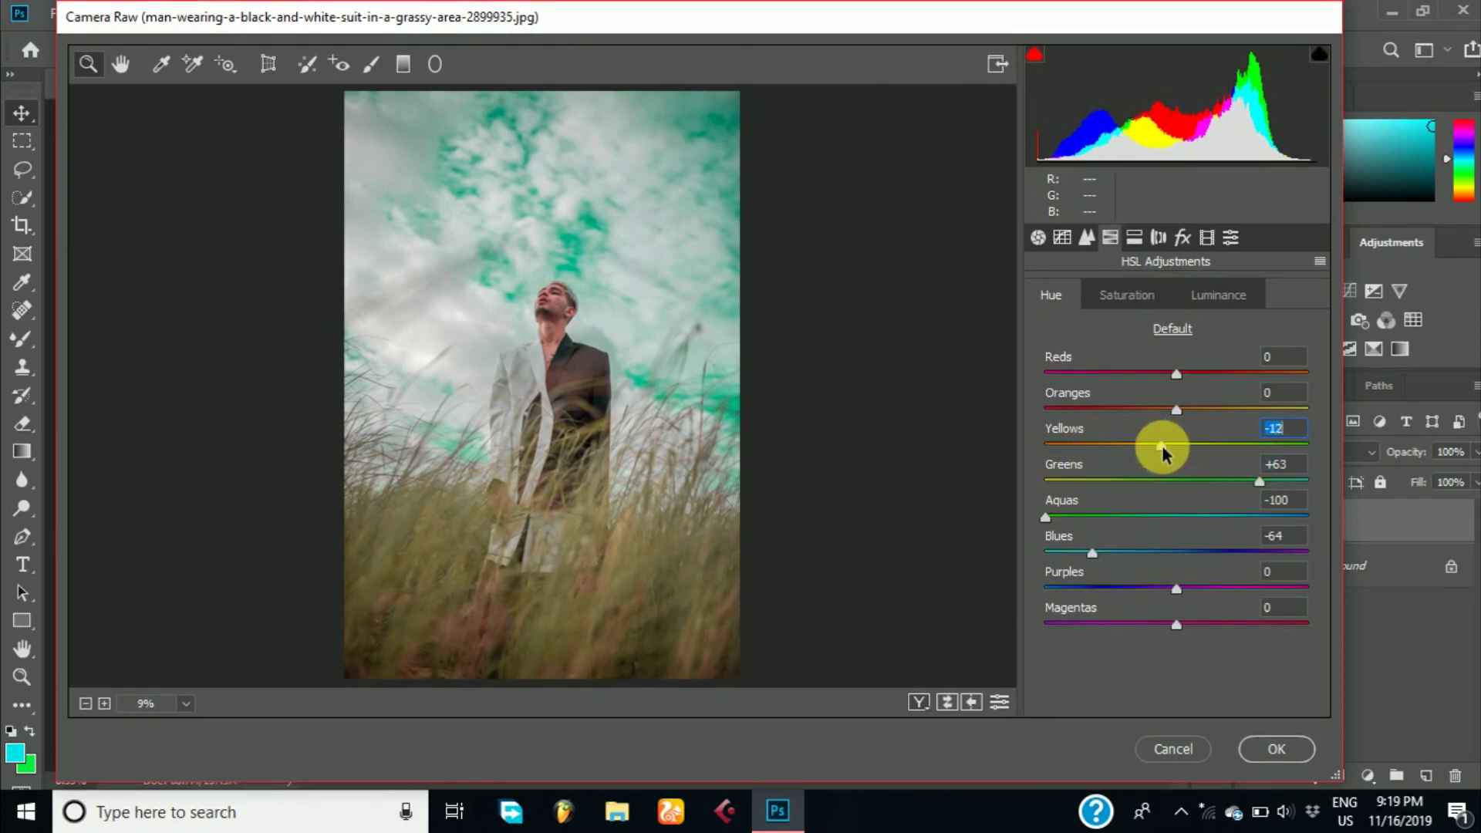
# Set HSL saturation Greens +43, Aquas +82, Blues -43 and apply the Camera Raw grade.
pyautogui.click(1124, 295)
pyautogui.moveTo(1176, 484); pyautogui.dragTo(1304, 490)
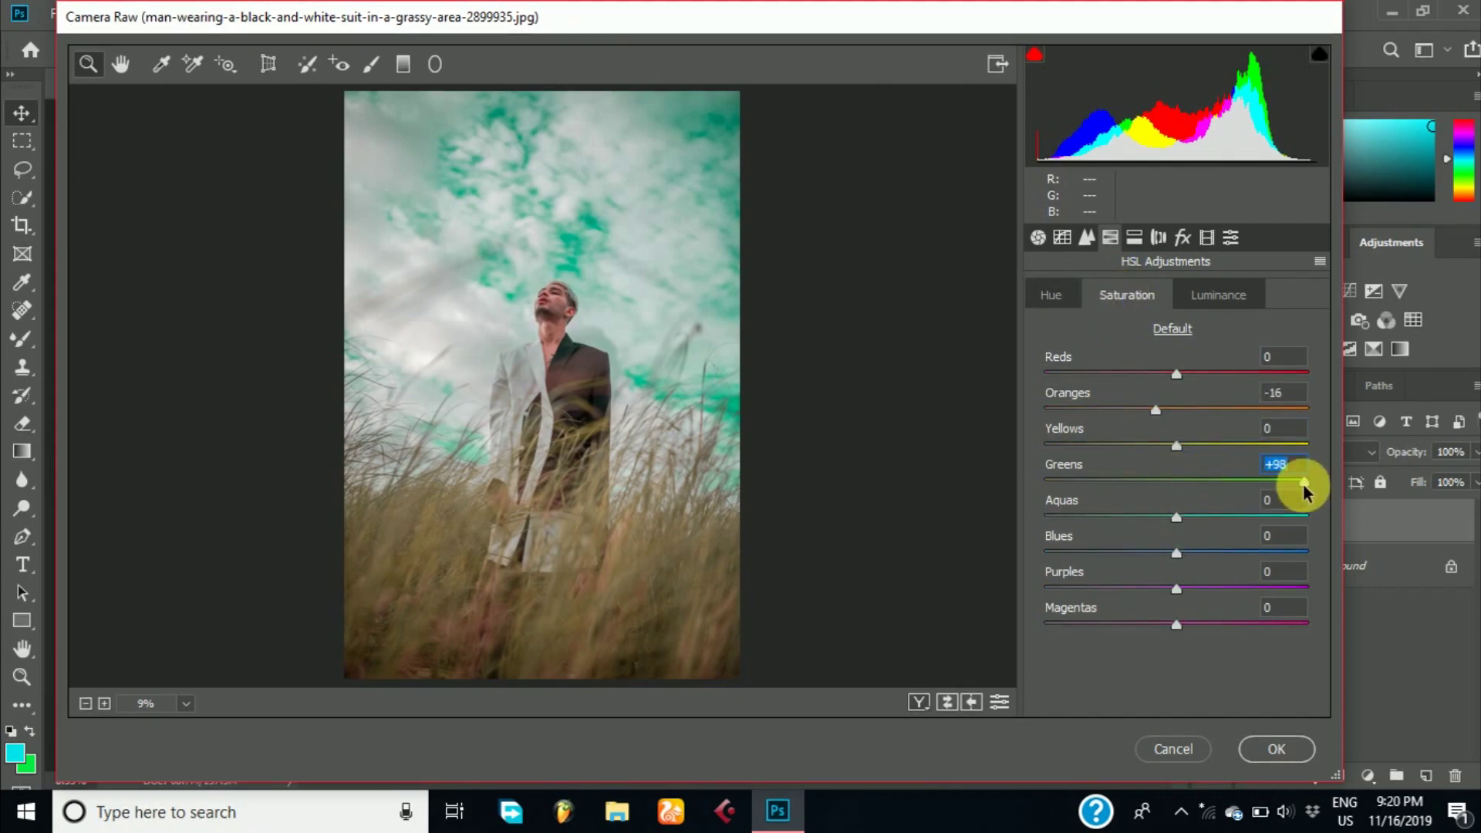
pyautogui.moveTo(1304, 491); pyautogui.dragTo(1232, 484)
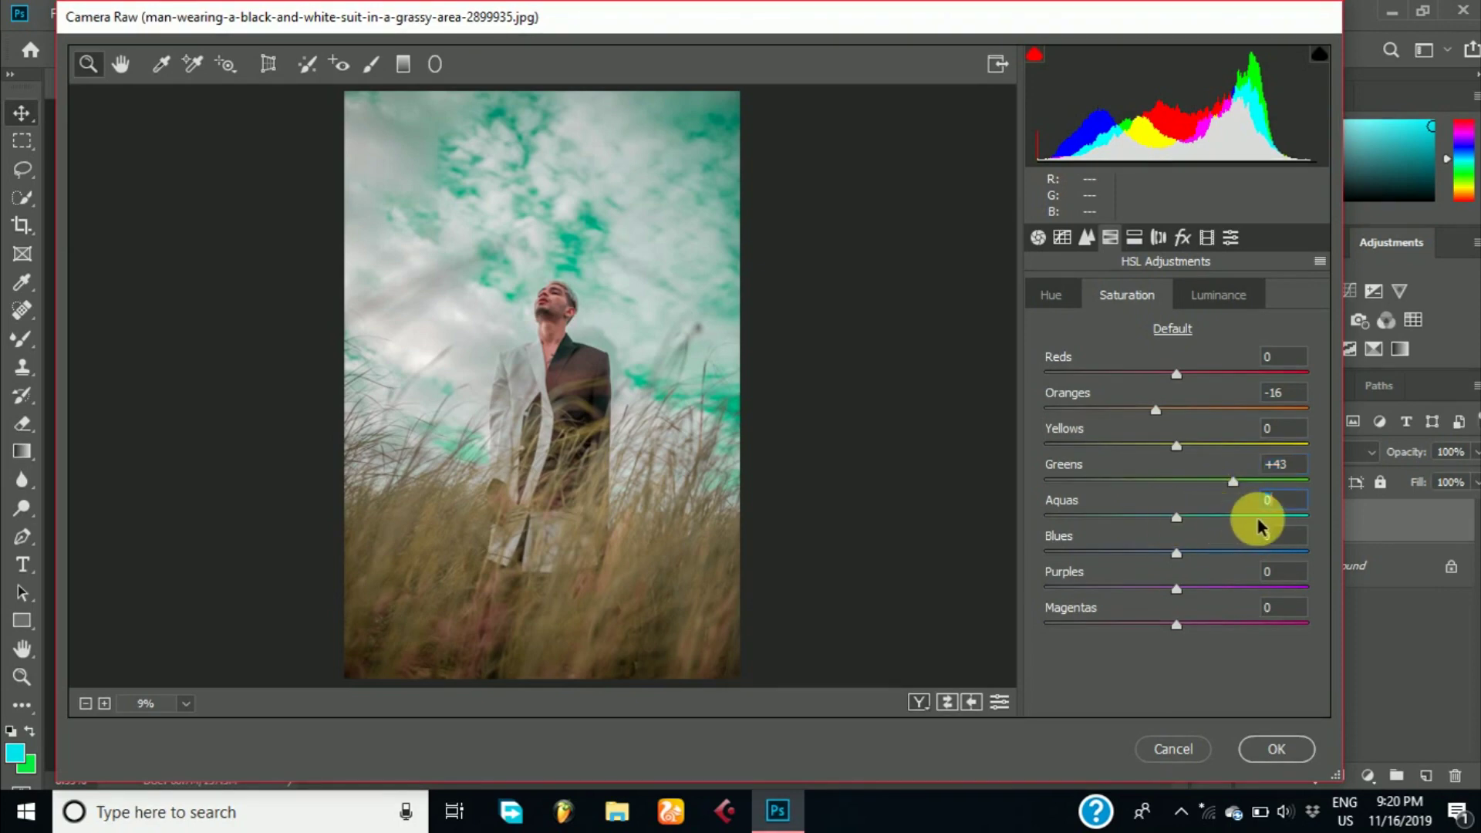
pyautogui.moveTo(1259, 524)
pyautogui.mouseDown()
pyautogui.moveTo(1294, 524)
pyautogui.moveTo(1282, 518)
pyautogui.mouseUp()
pyautogui.moveTo(1176, 553)
pyautogui.mouseDown()
pyautogui.moveTo(1252, 555)
pyautogui.moveTo(1123, 561)
pyautogui.mouseUp()
pyautogui.click(1210, 302)
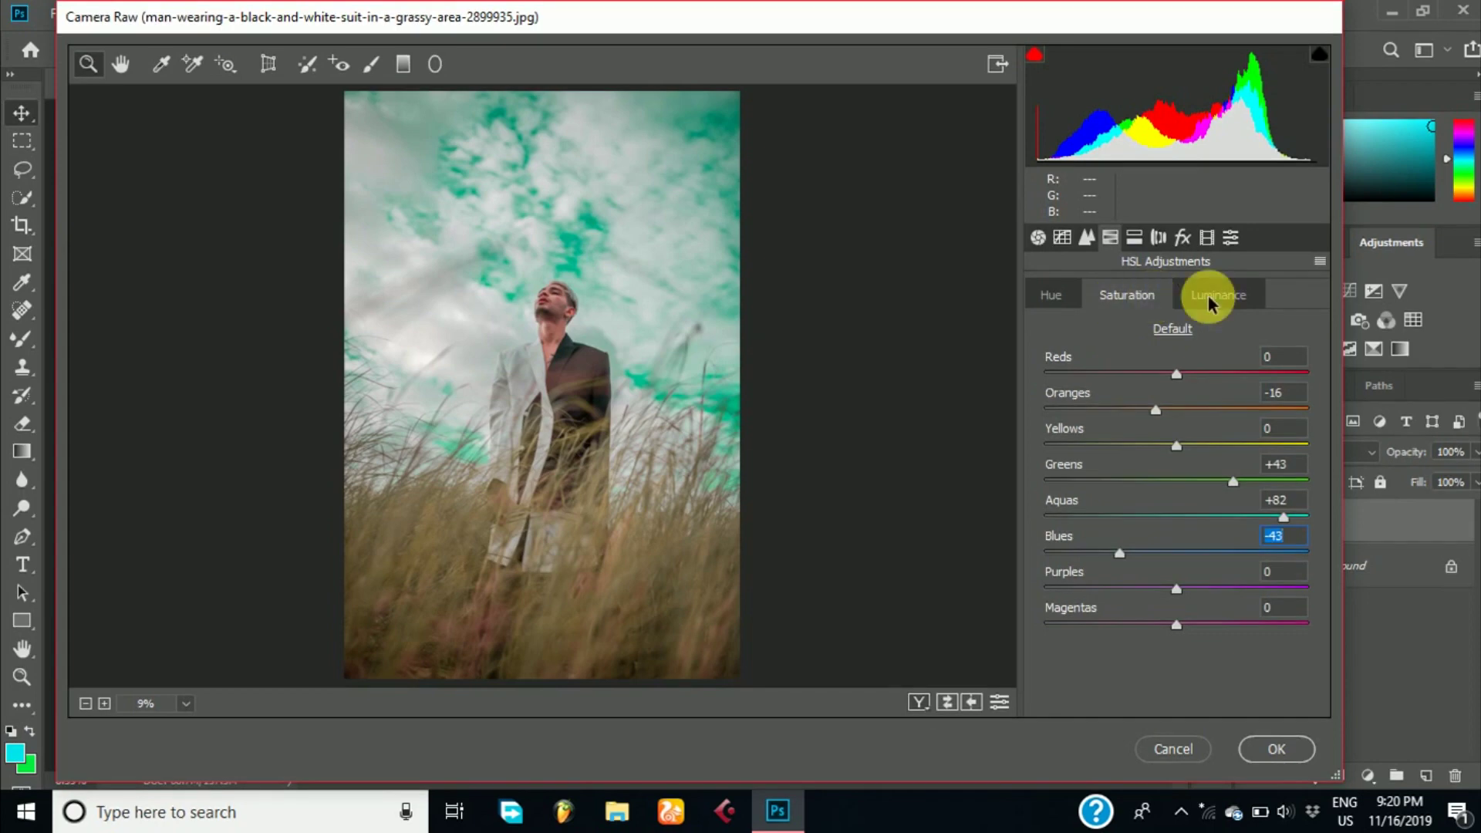
pyautogui.click(1209, 302)
pyautogui.click(1277, 755)
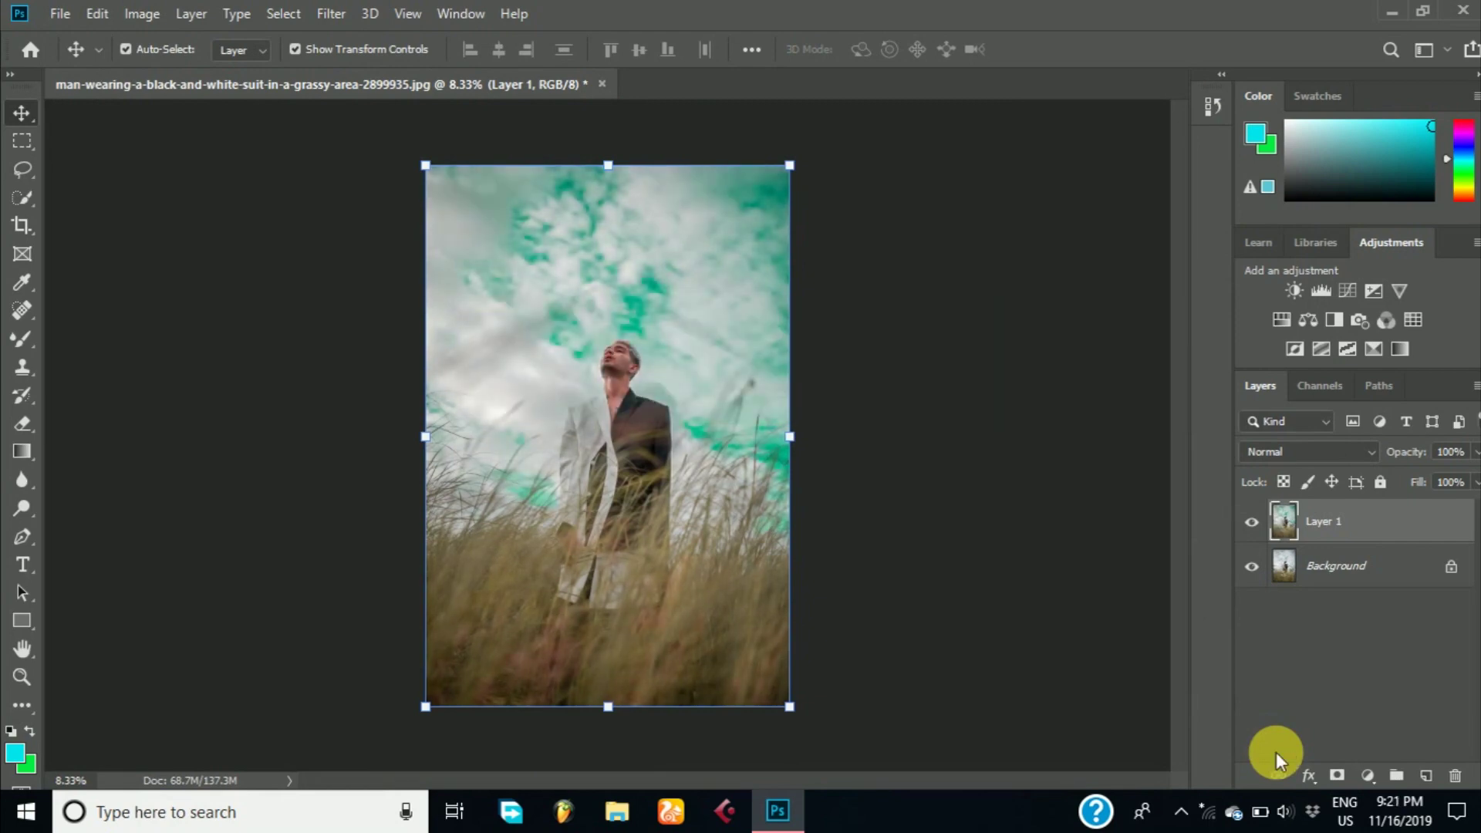
# Add a Selective Color layer with Yellows Cyan -100 and slightly reduced magenta.
pyautogui.click(1369, 775)
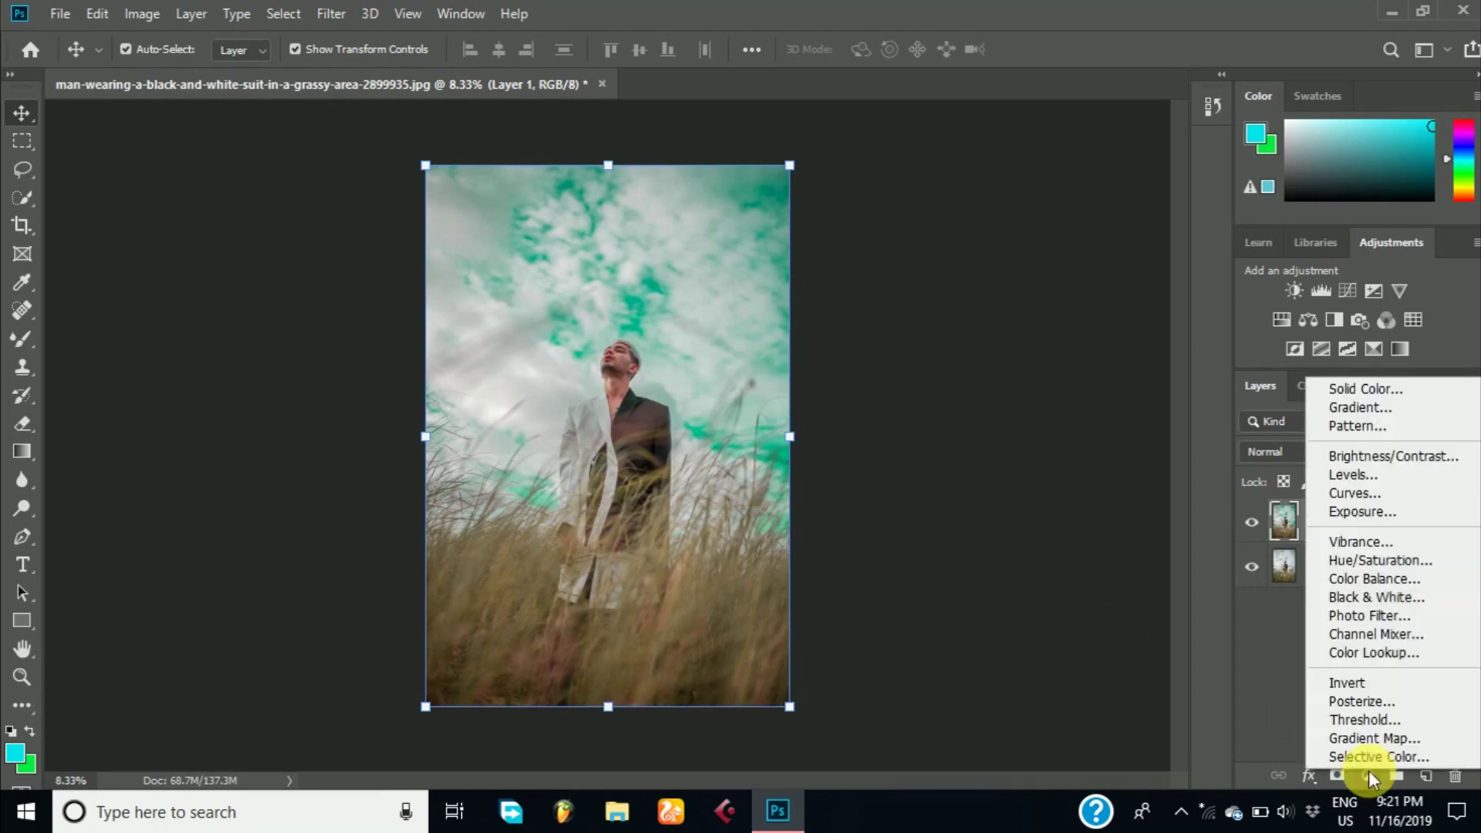
pyautogui.click(1371, 757)
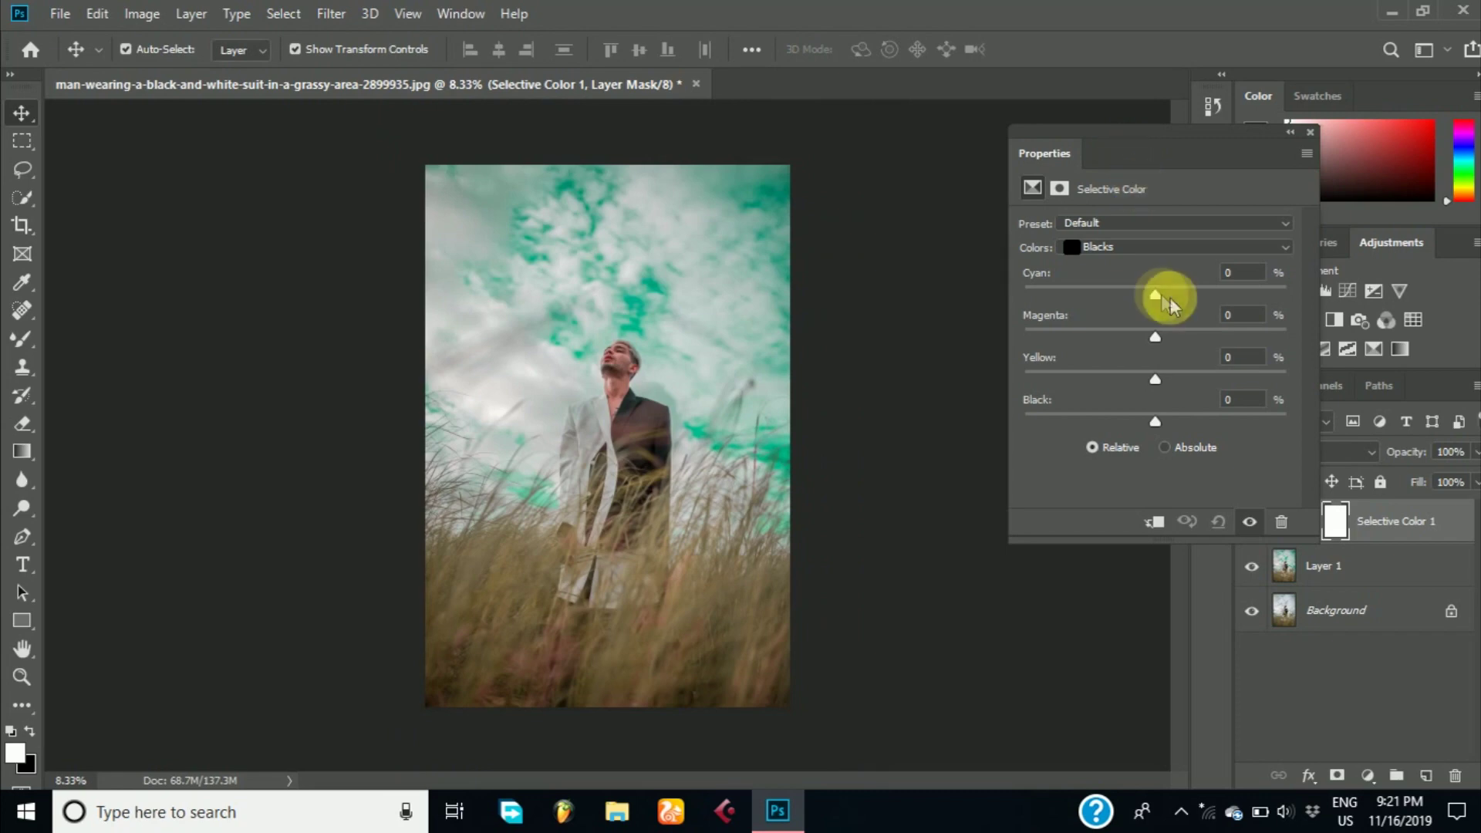
pyautogui.click(1142, 246)
pyautogui.click(1141, 283)
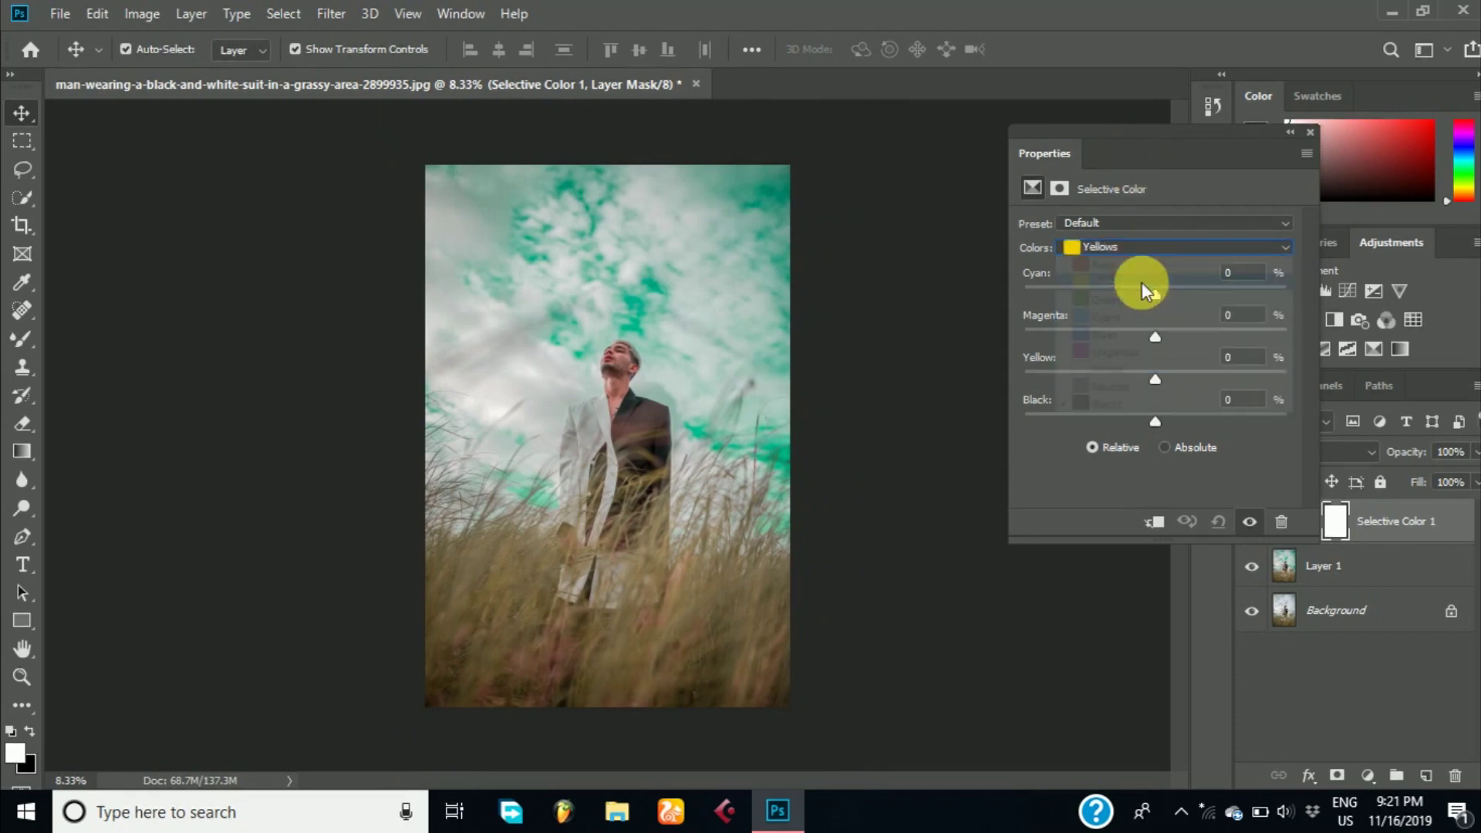
pyautogui.moveTo(1155, 292)
pyautogui.mouseDown()
pyautogui.moveTo(1277, 287)
pyautogui.moveTo(1003, 309)
pyautogui.mouseUp()
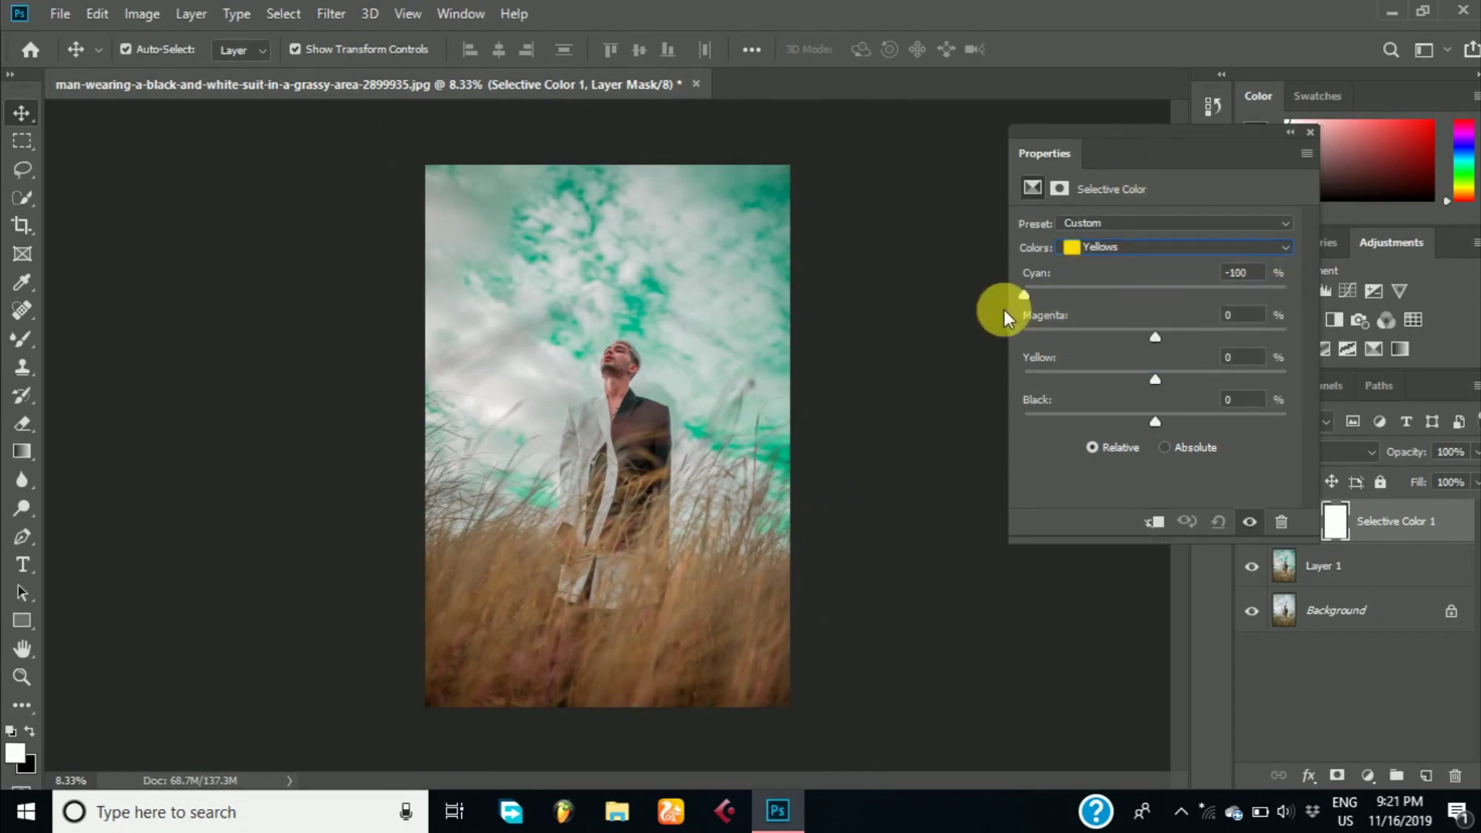
pyautogui.moveTo(1155, 336)
pyautogui.mouseDown()
pyautogui.moveTo(1230, 340)
pyautogui.moveTo(1144, 336)
pyautogui.moveTo(1209, 377)
pyautogui.moveTo(1134, 380)
pyautogui.moveTo(1178, 415)
pyautogui.moveTo(1149, 420)
pyautogui.mouseUp()
# Adjust the Cyans range: add cyan and set Magenta to +23.
pyautogui.click(1134, 248)
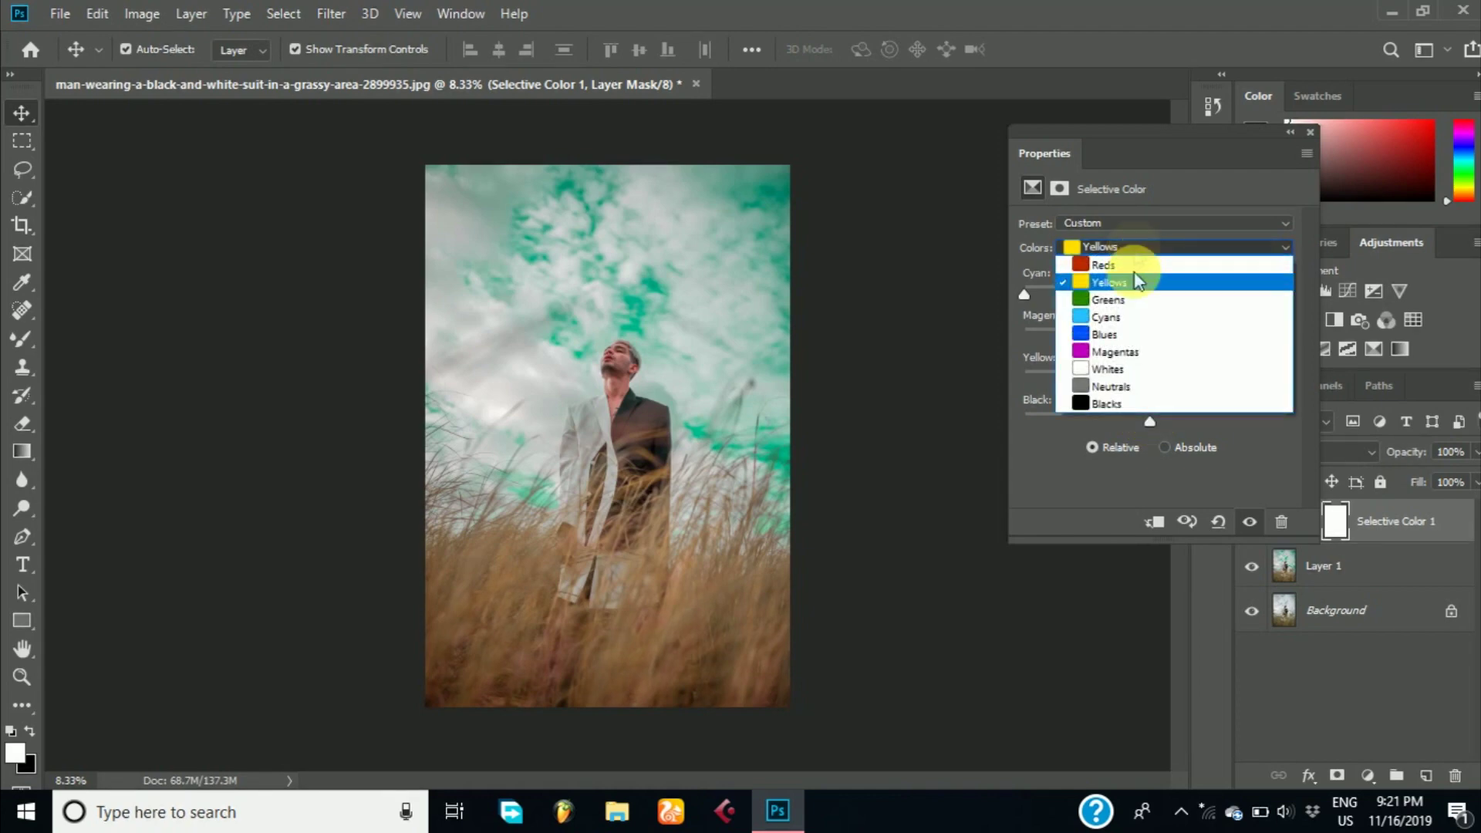
pyautogui.click(1149, 314)
pyautogui.moveTo(1154, 293)
pyautogui.mouseDown()
pyautogui.moveTo(1242, 289)
pyautogui.moveTo(1030, 281)
pyautogui.moveTo(1247, 290)
pyautogui.mouseUp()
pyautogui.moveTo(1155, 336); pyautogui.dragTo(1040, 337)
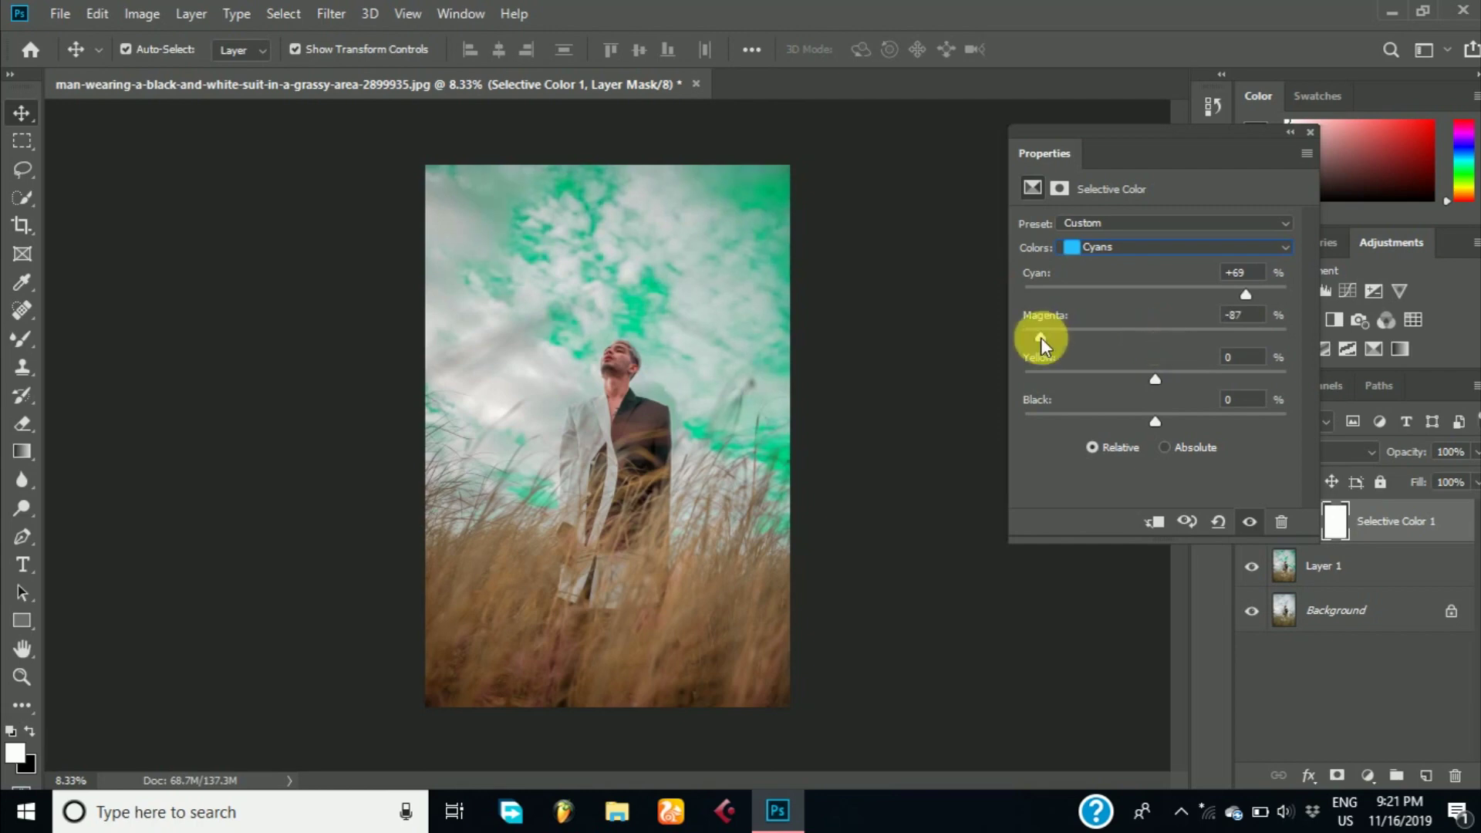
pyautogui.moveTo(1166, 340)
pyautogui.mouseDown()
pyautogui.moveTo(1283, 336)
pyautogui.moveTo(1187, 339)
pyautogui.moveTo(1028, 382)
pyautogui.moveTo(1276, 382)
pyautogui.moveTo(1144, 380)
pyautogui.moveTo(1222, 423)
pyautogui.moveTo(1289, 418)
pyautogui.moveTo(1196, 422)
pyautogui.mouseUp()
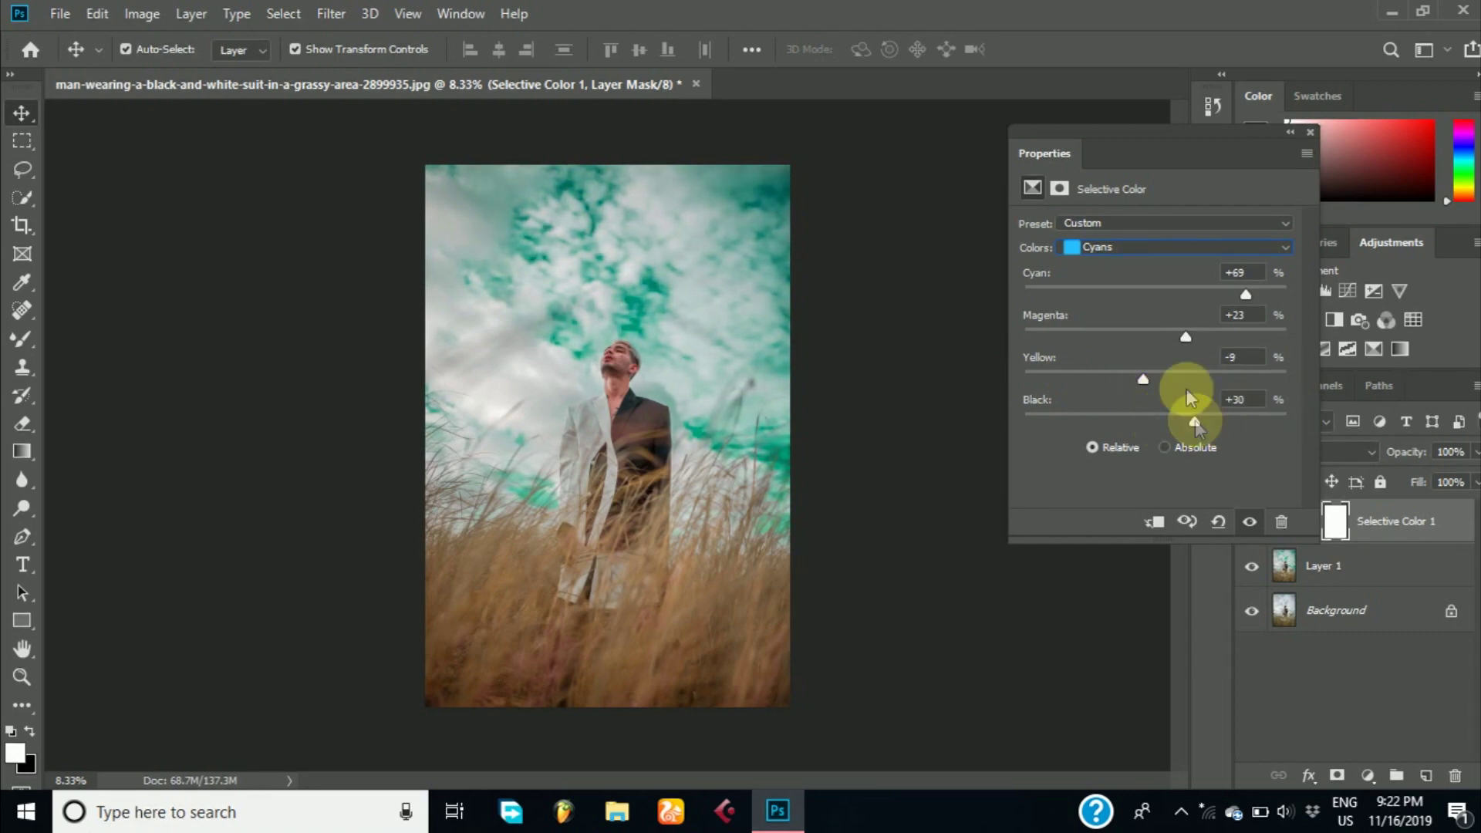
# Remove most cyan from the Blues and add a touch of cyan to the Neutrals.
pyautogui.click(1153, 247)
pyautogui.click(1161, 333)
pyautogui.moveTo(1155, 295); pyautogui.dragTo(1033, 293)
pyautogui.click(1131, 245)
pyautogui.click(1151, 381)
pyautogui.moveTo(1155, 294)
pyautogui.mouseDown()
pyautogui.moveTo(1165, 336)
pyautogui.moveTo(1150, 338)
pyautogui.moveTo(1148, 377)
pyautogui.moveTo(1164, 418)
pyautogui.mouseUp()
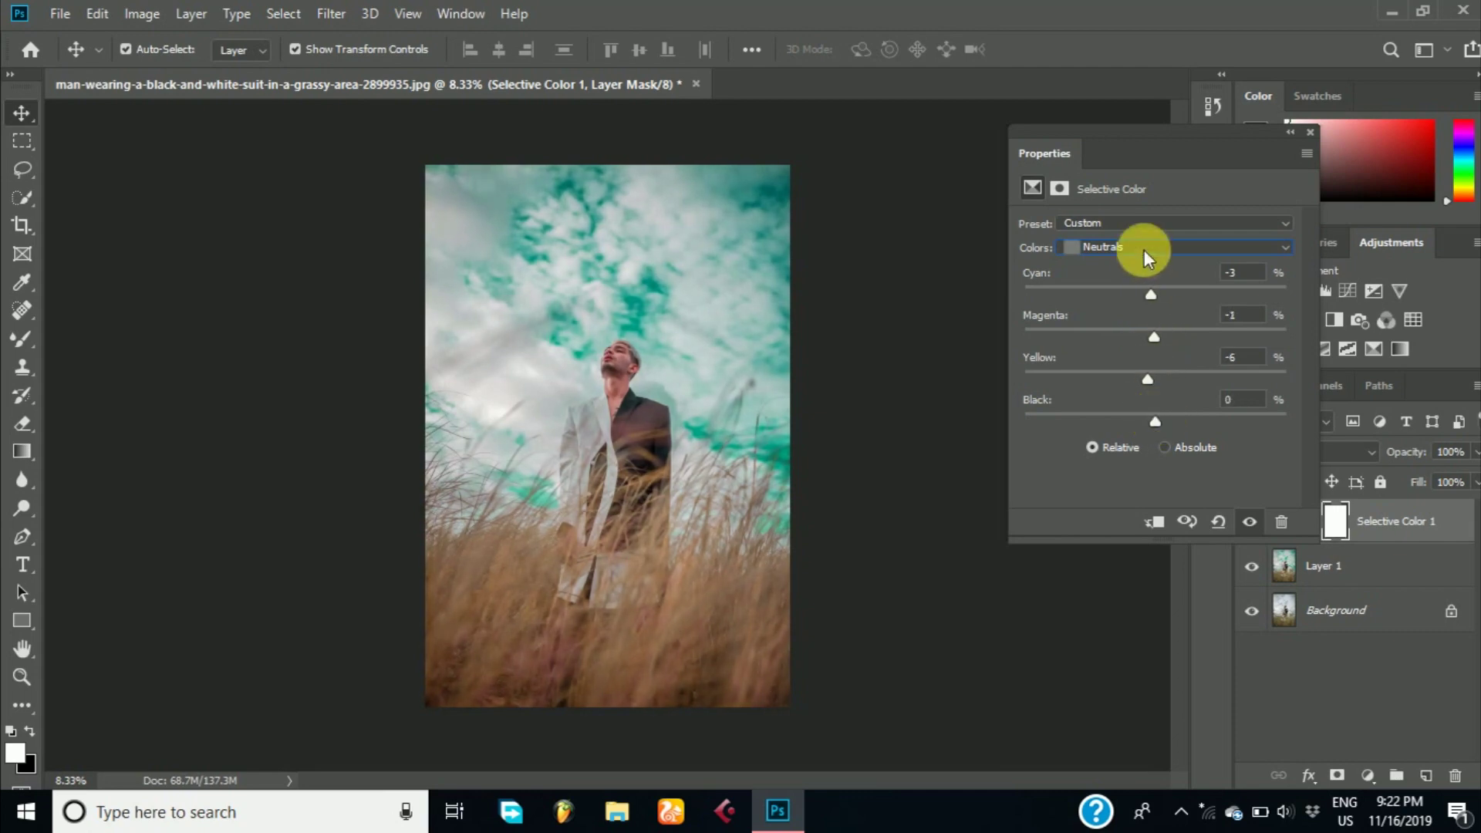
# Darken the Blacks range and close the Selective Color properties.
pyautogui.click(1145, 248)
pyautogui.click(1155, 402)
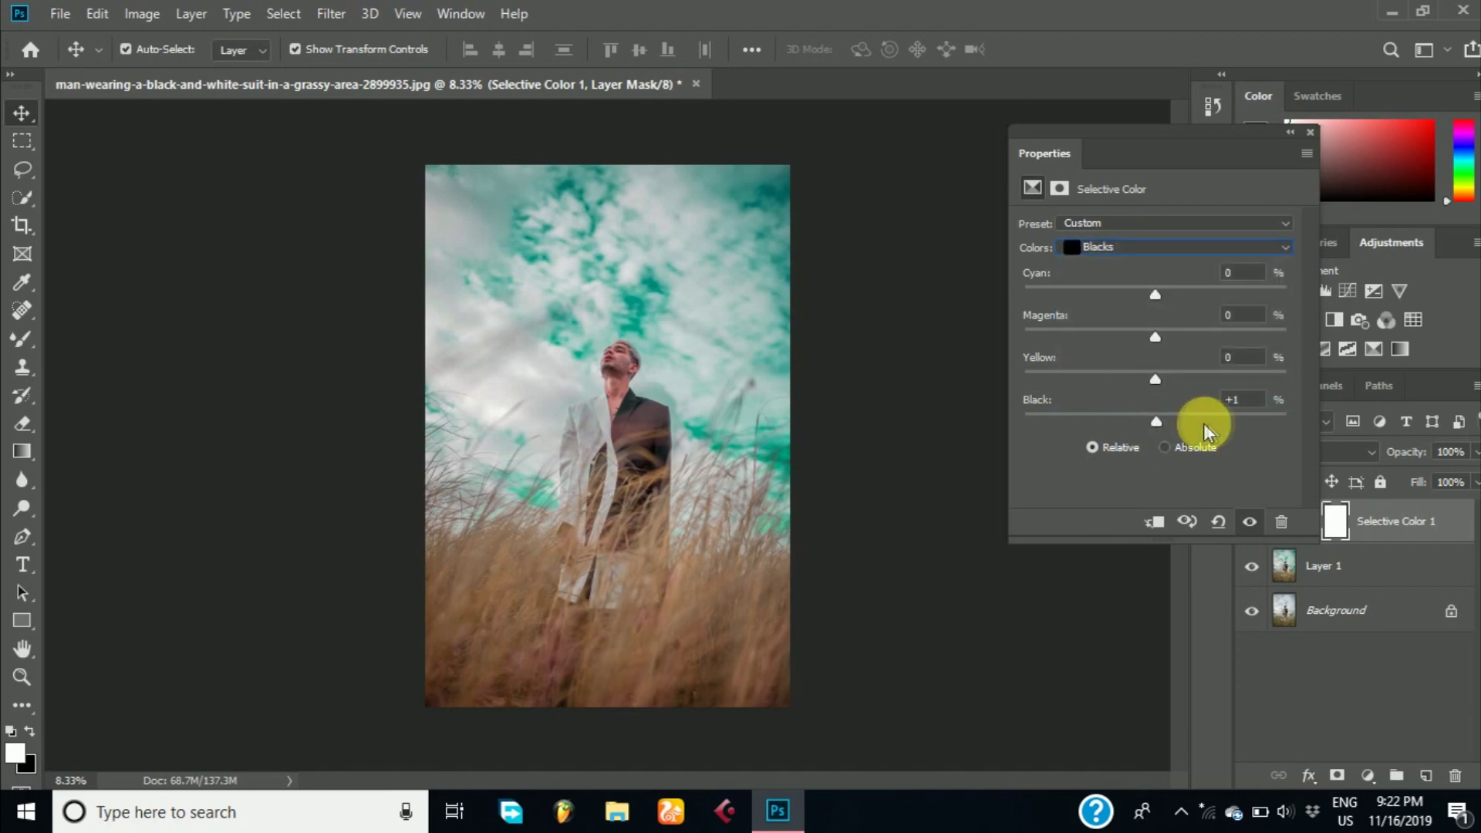
pyautogui.moveTo(1208, 424)
pyautogui.mouseDown()
pyautogui.moveTo(1269, 423)
pyautogui.moveTo(1170, 418)
pyautogui.mouseUp()
pyautogui.click(1154, 247)
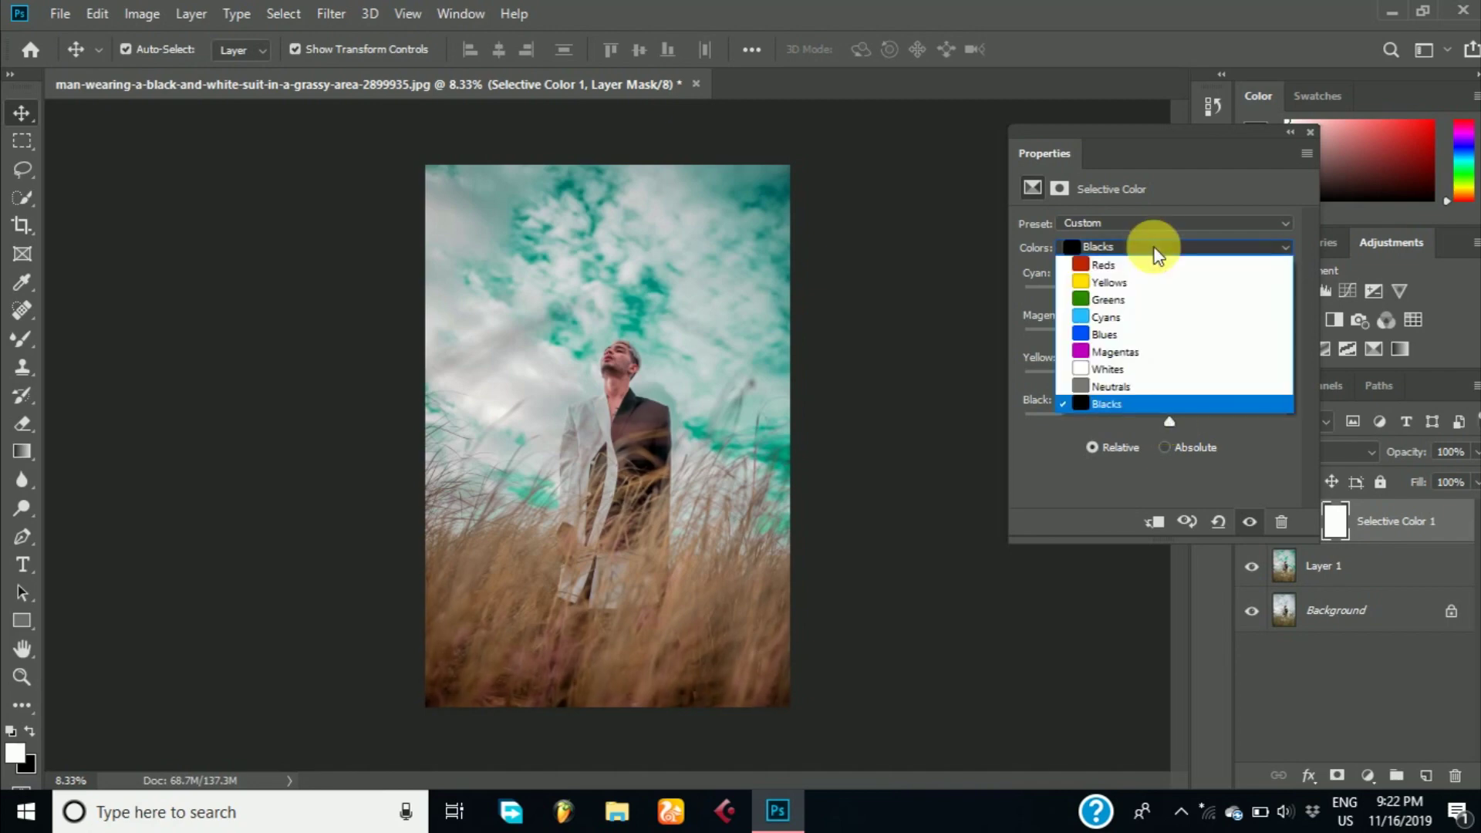
pyautogui.click(1154, 247)
pyautogui.click(1310, 132)
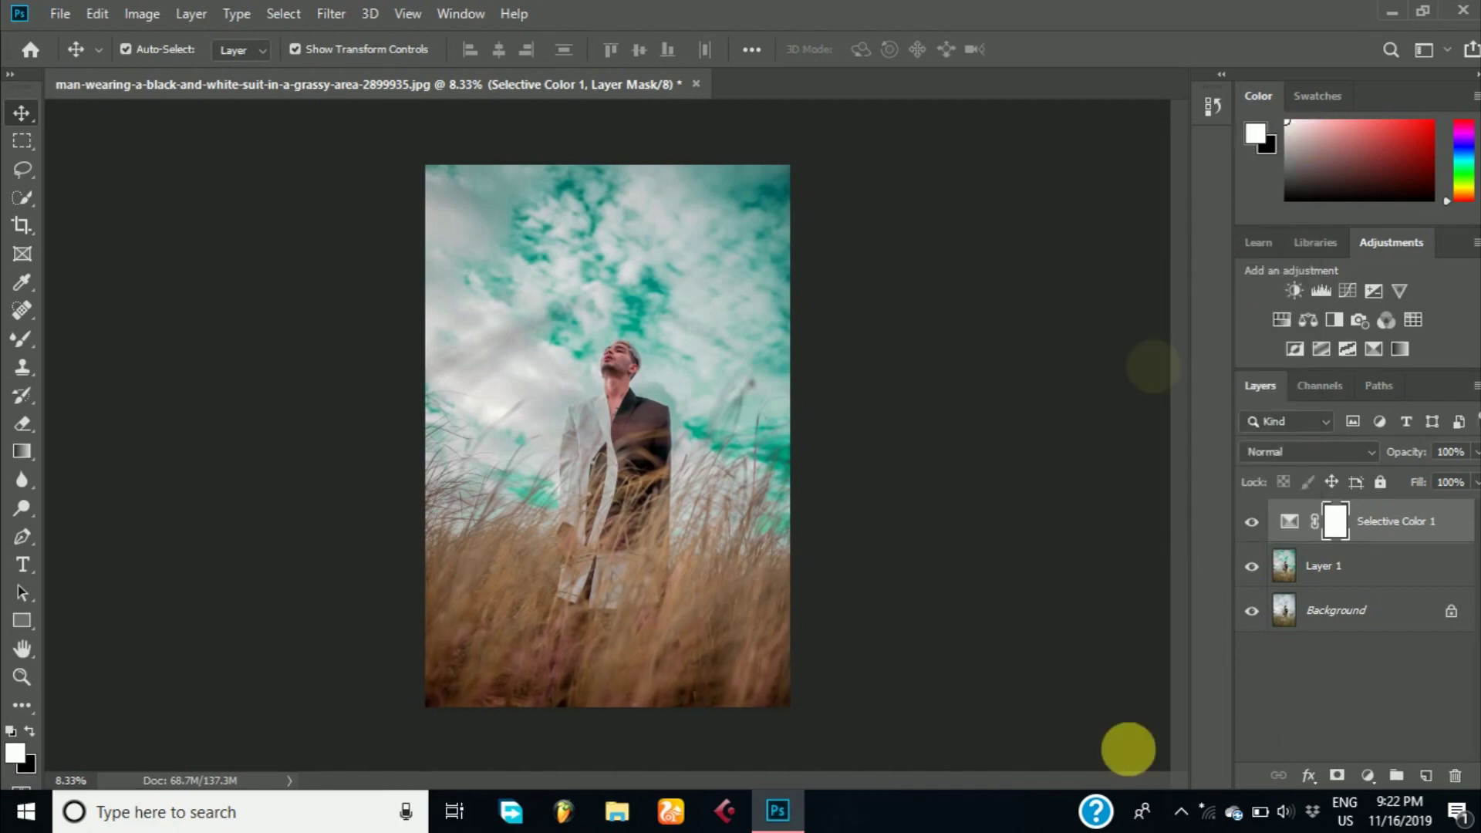
# Add a Selective Color layer: Yellows Cyan -67, Magenta -7, Yellow +4; Reds Black -3.
pyautogui.click(1370, 775)
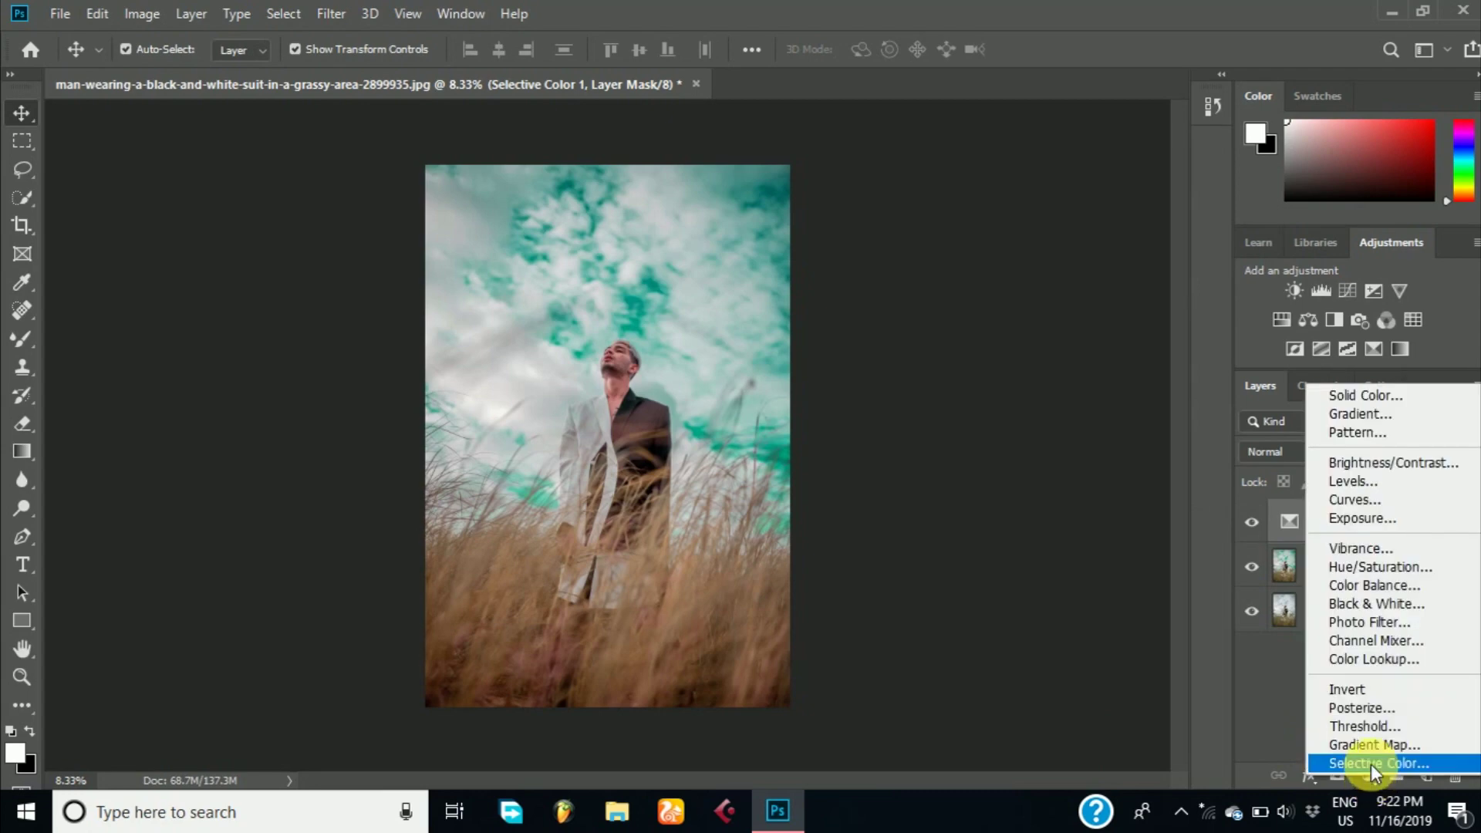
pyautogui.click(1371, 764)
pyautogui.click(1151, 252)
pyautogui.click(1154, 284)
pyautogui.moveTo(1154, 293); pyautogui.dragTo(1068, 293)
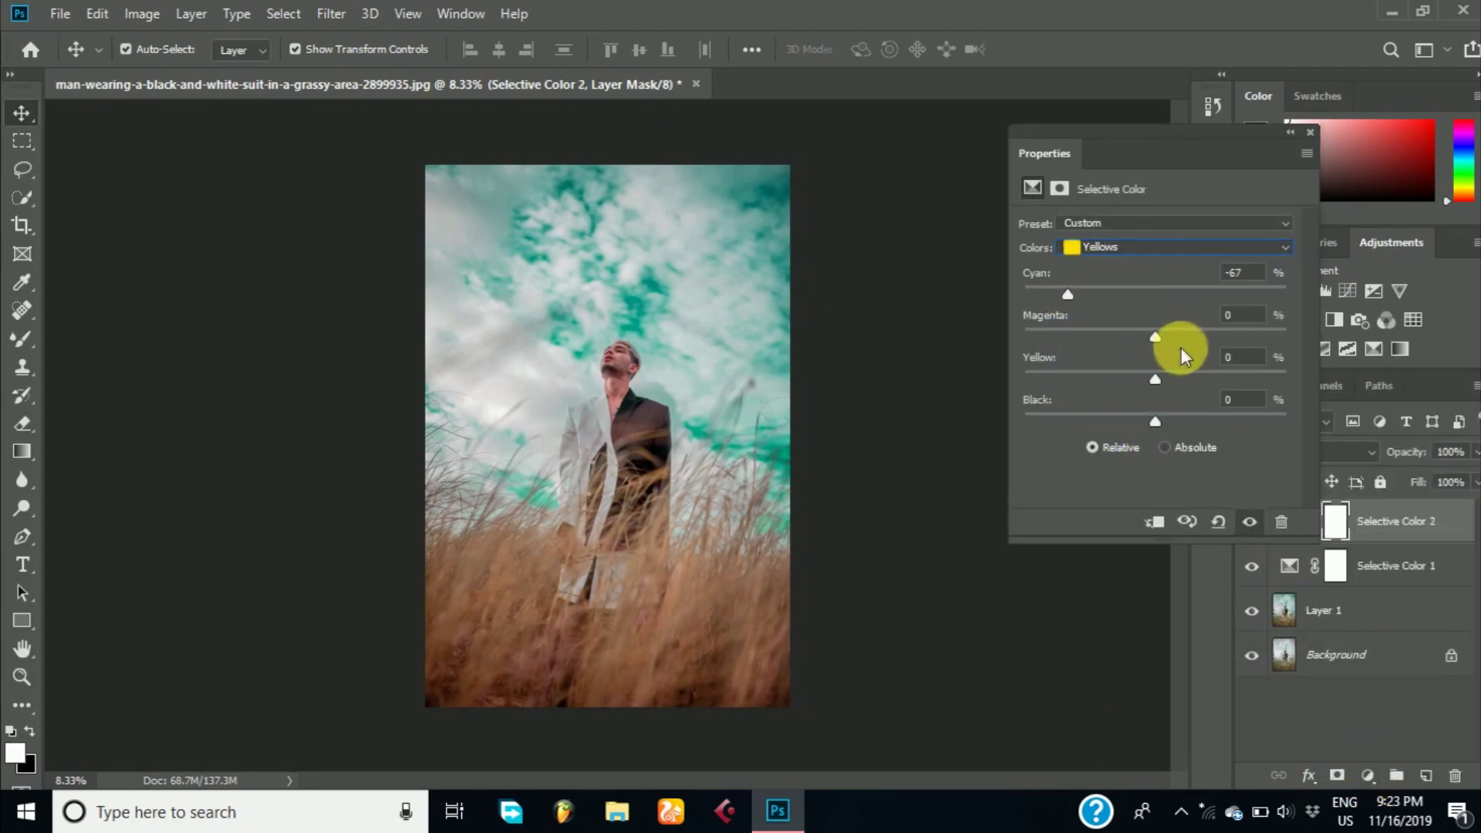
pyautogui.moveTo(1158, 339)
pyautogui.mouseDown()
pyautogui.moveTo(1142, 345)
pyautogui.moveTo(1182, 378)
pyautogui.moveTo(1133, 378)
pyautogui.moveTo(1161, 378)
pyautogui.moveTo(1132, 419)
pyautogui.moveTo(1160, 419)
pyautogui.mouseUp()
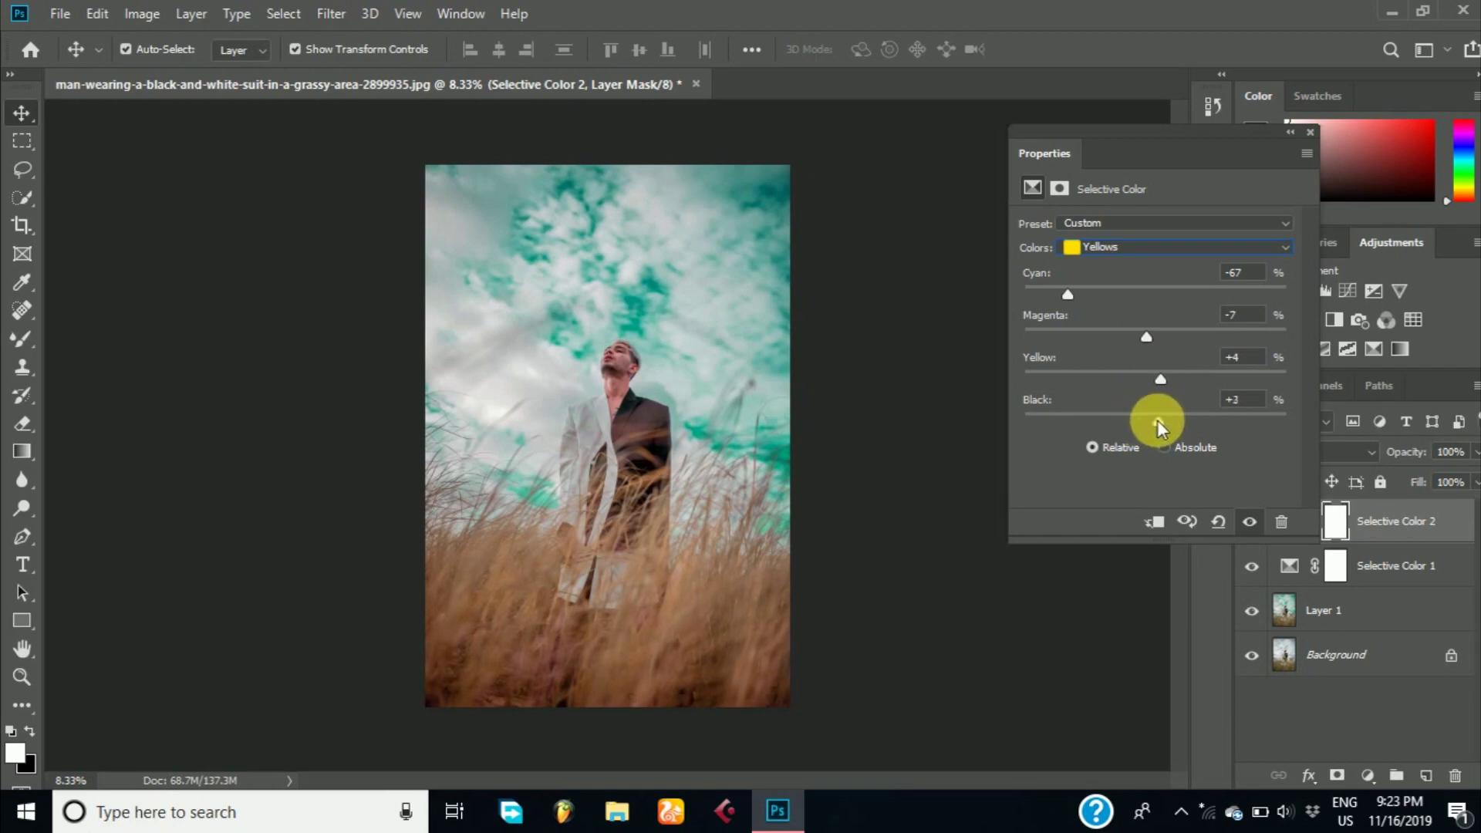
pyautogui.click(1142, 250)
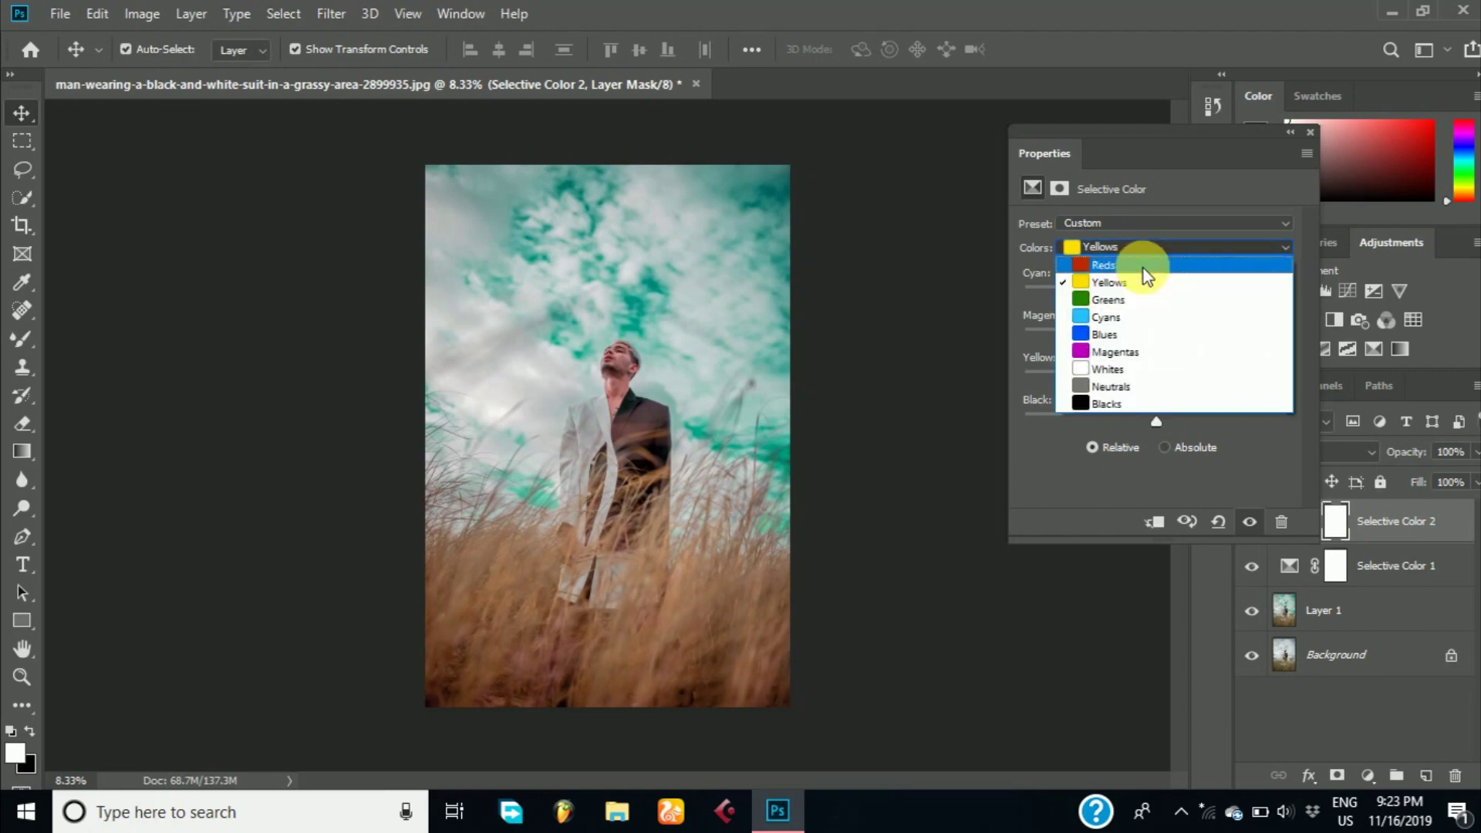
pyautogui.moveTo(1157, 421); pyautogui.dragTo(1152, 421)
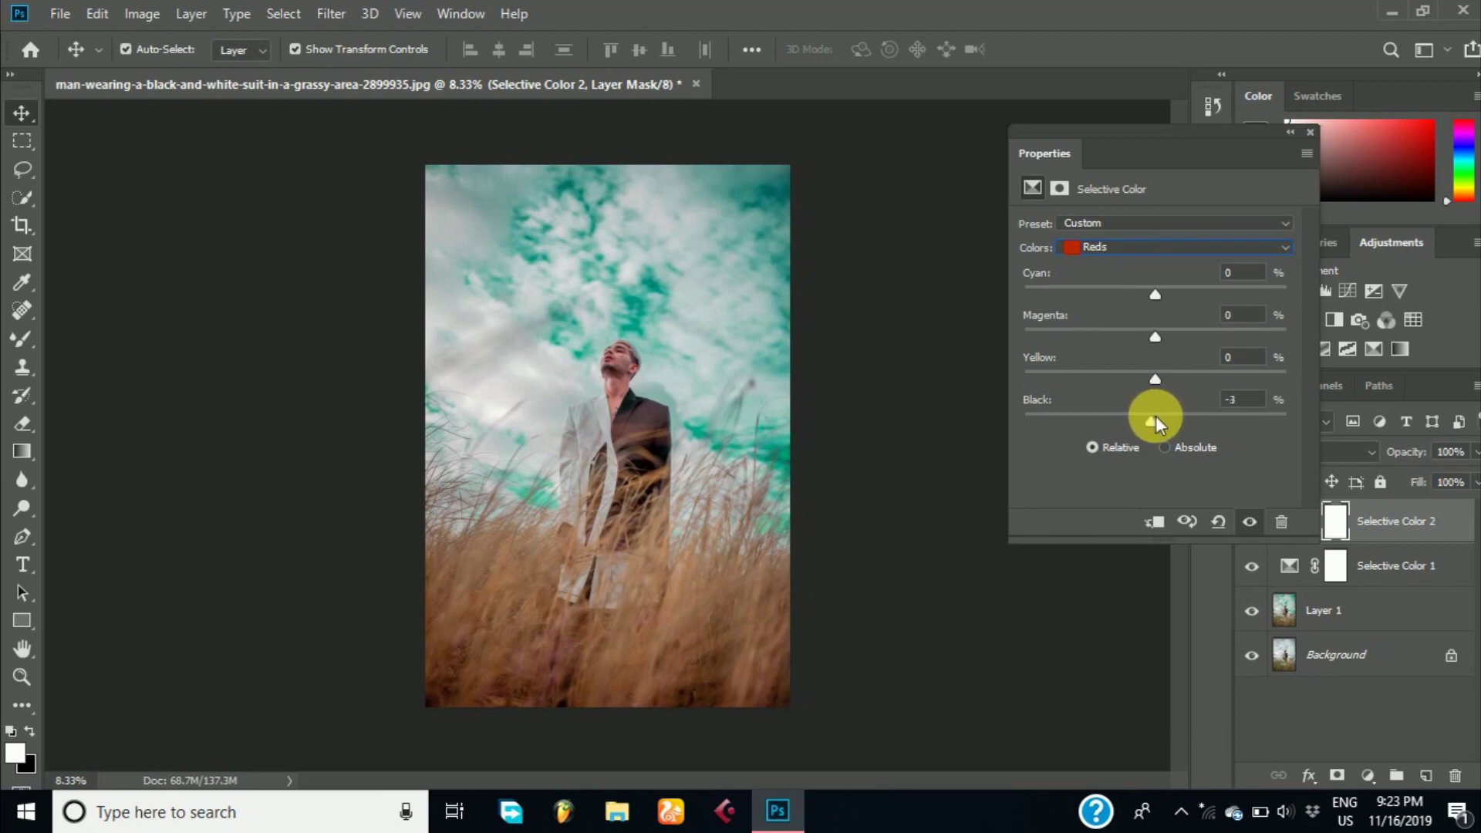
pyautogui.click(1309, 132)
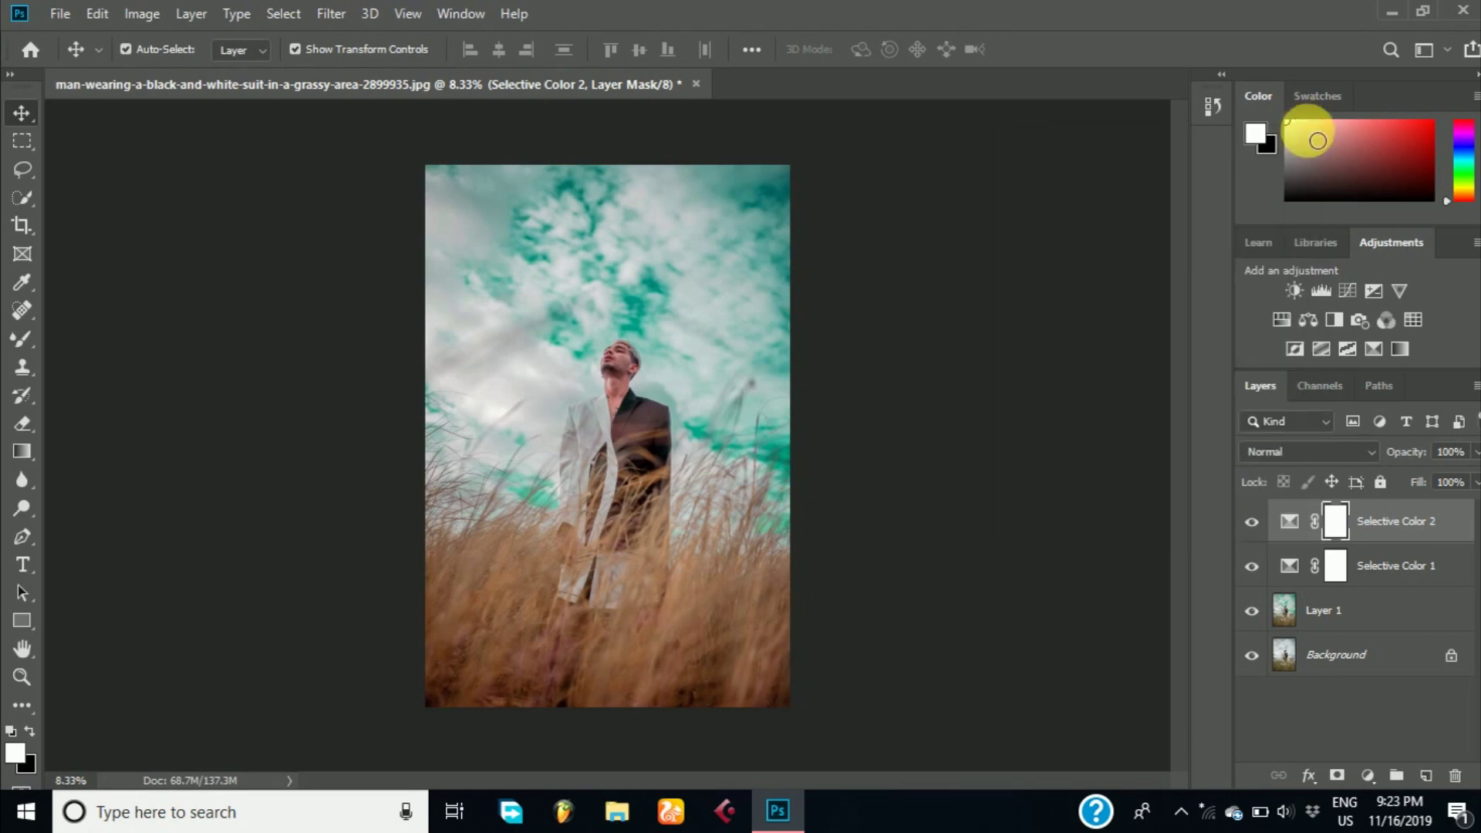
# Merge all visible layers and duplicate the merged image as Layer 1.
pyautogui.rightClick(1404, 510)
pyautogui.click(1149, 667)
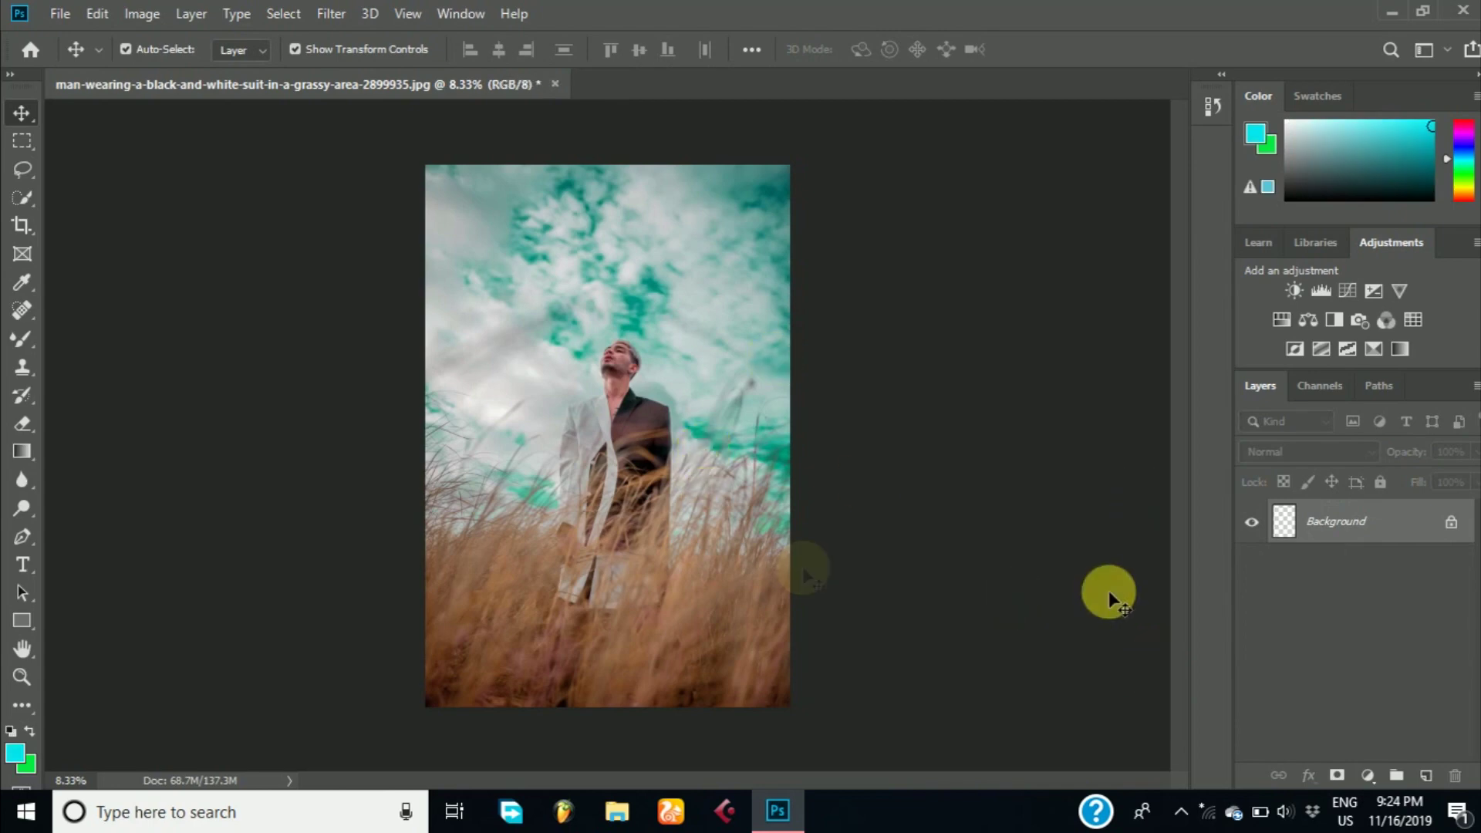
pyautogui.hotkey('ctrl', 'j')
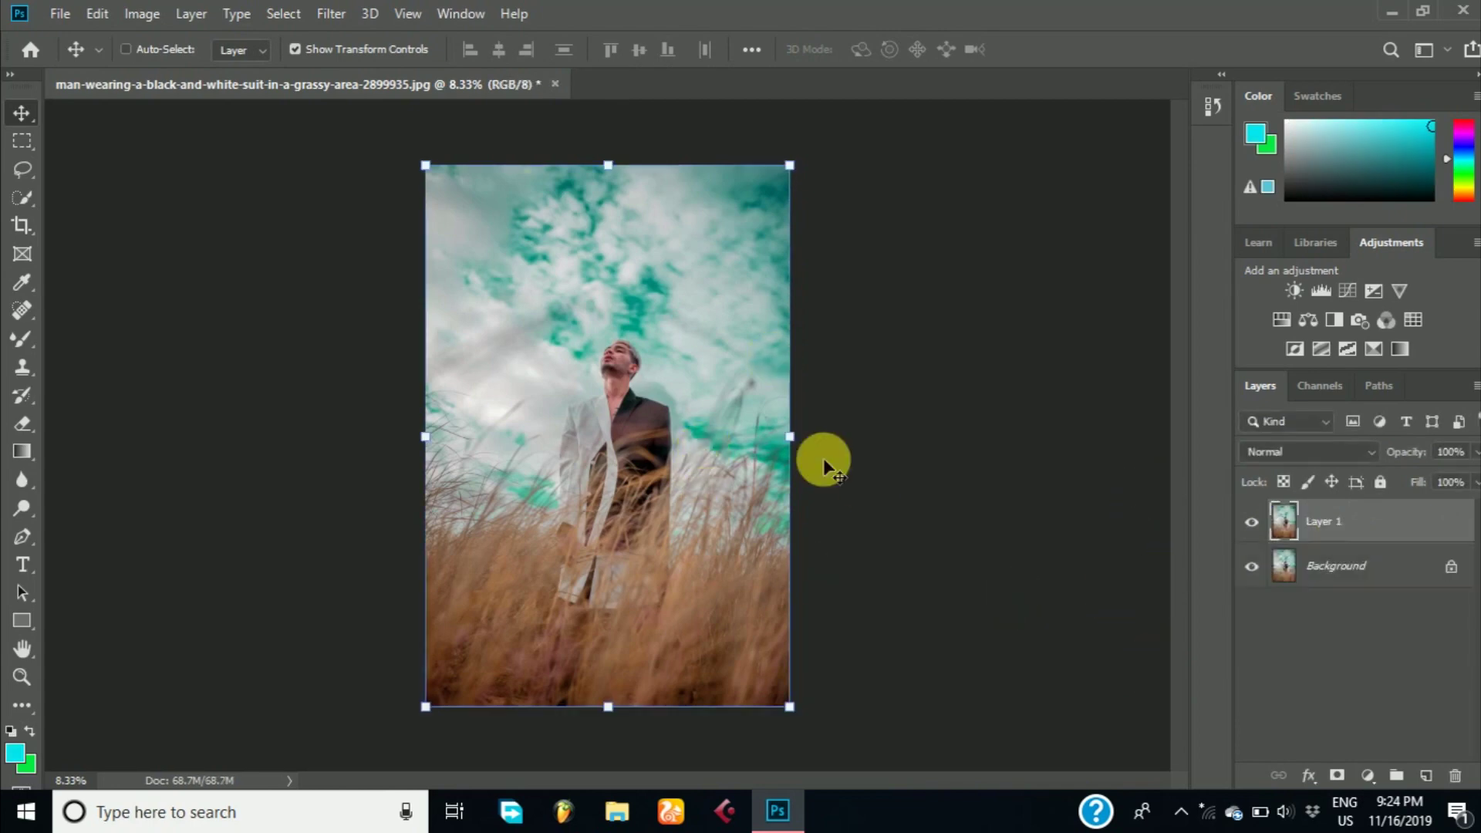
pyautogui.click(345, 21)
# Apply a second Camera Raw pass: Highlights -66, Shadows +19, Clarity +3, Vibrance +13.
pyautogui.click(406, 139)
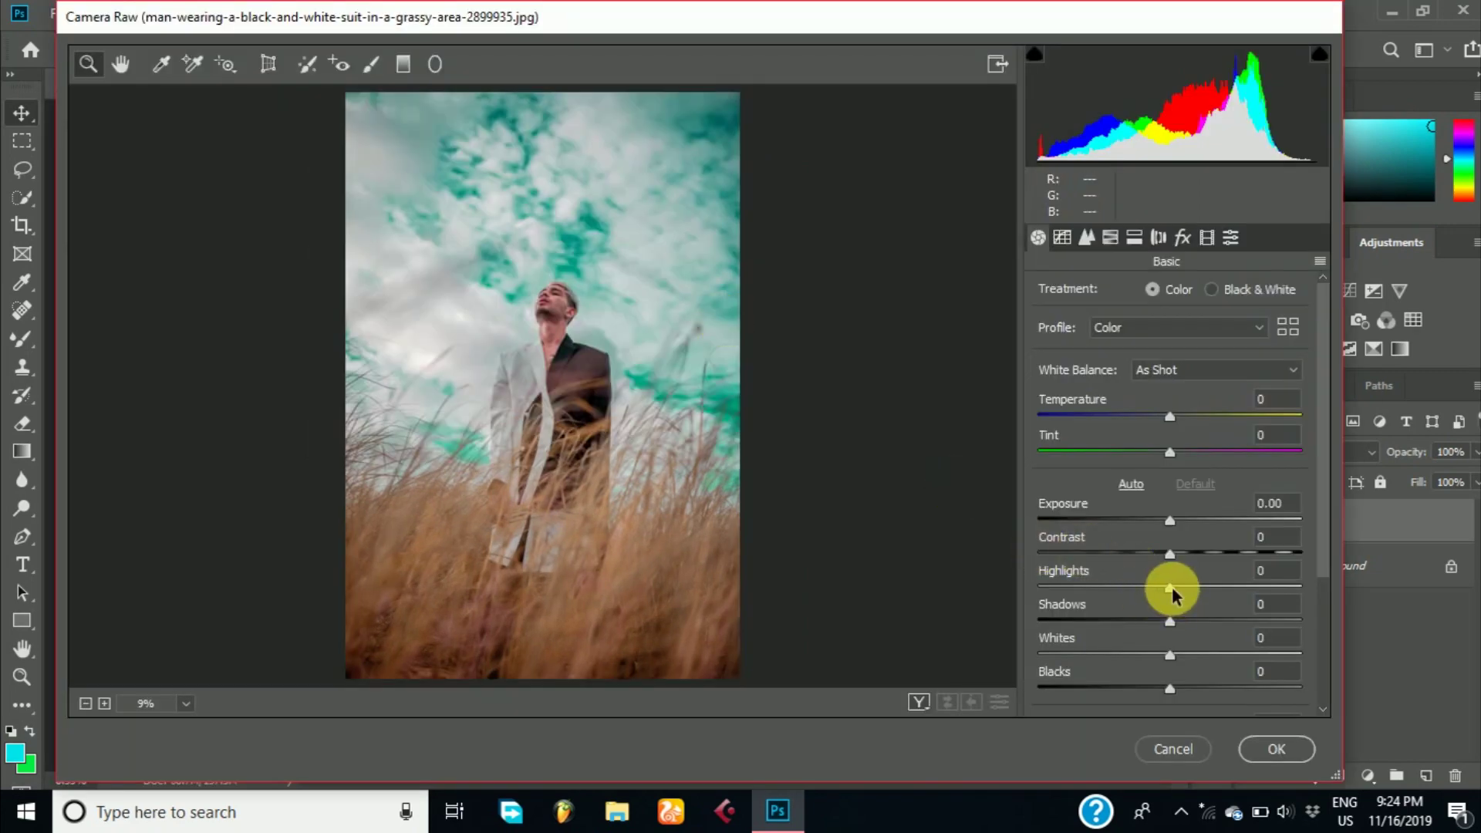
pyautogui.click(1167, 588)
pyautogui.moveTo(1113, 593); pyautogui.dragTo(1076, 596)
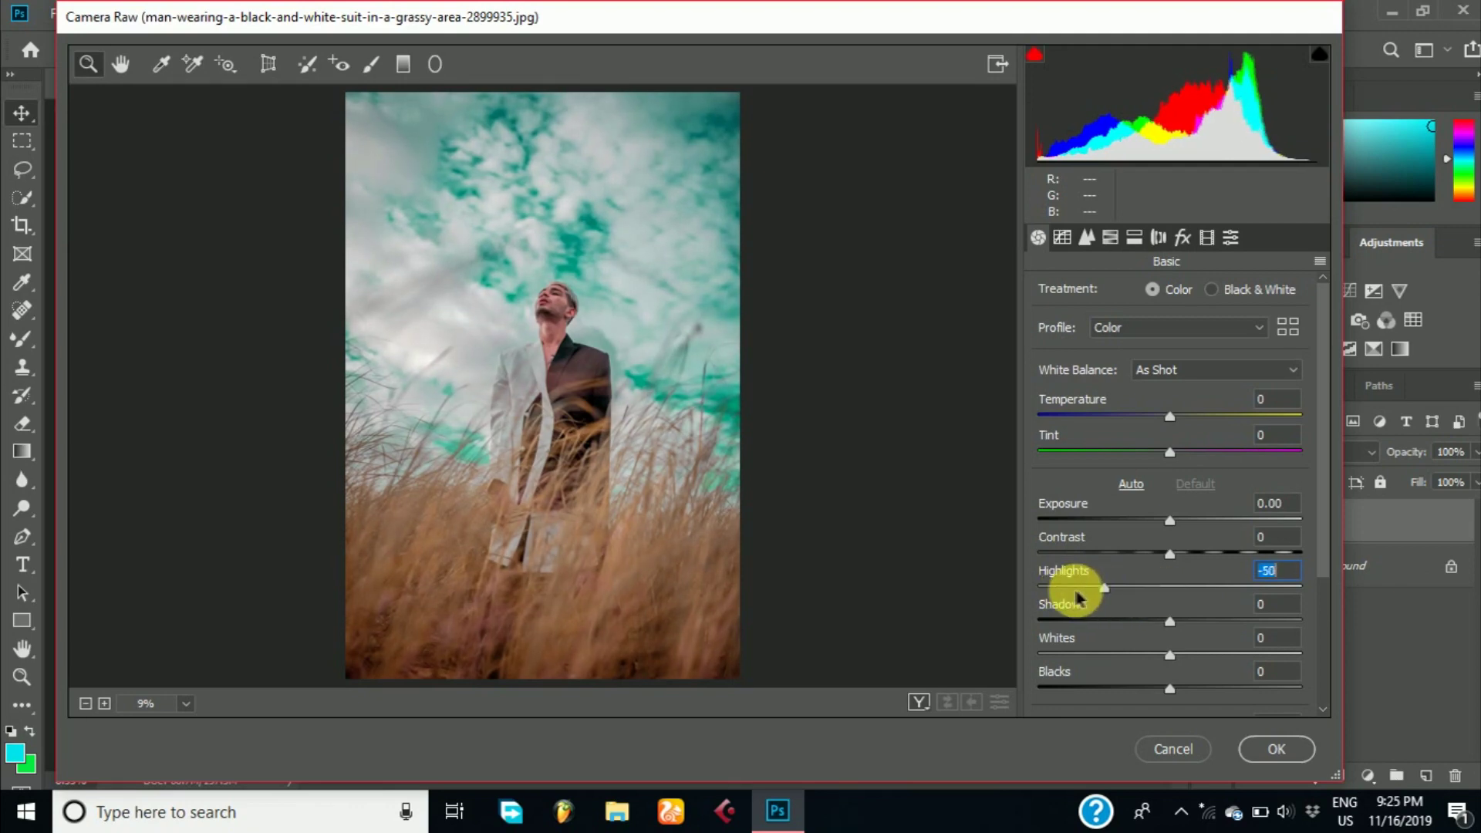
pyautogui.moveTo(1077, 596); pyautogui.dragTo(1083, 592)
pyautogui.moveTo(1170, 622); pyautogui.dragTo(1195, 631)
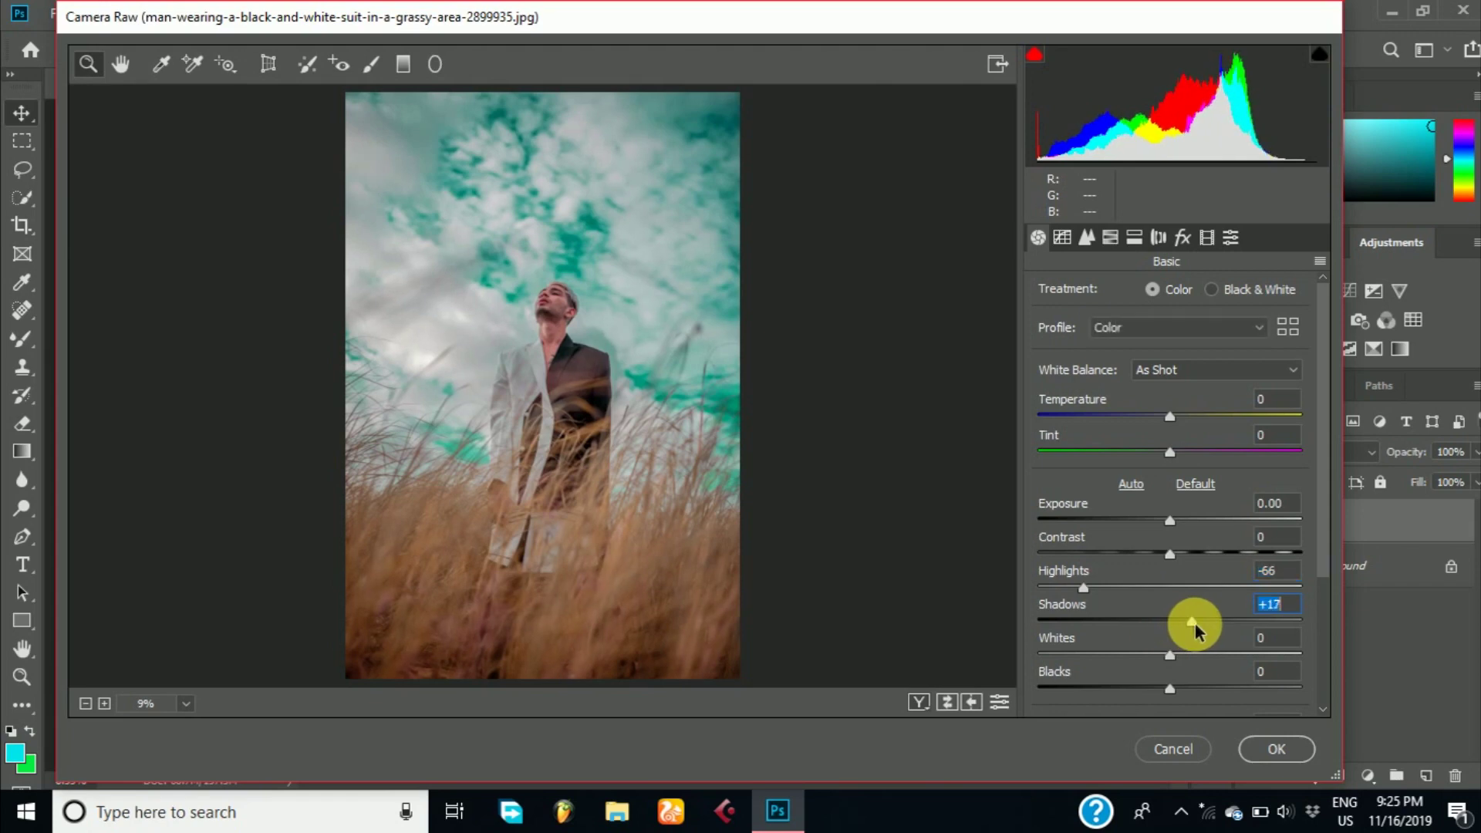
pyautogui.scroll(-3, 1316, 677)
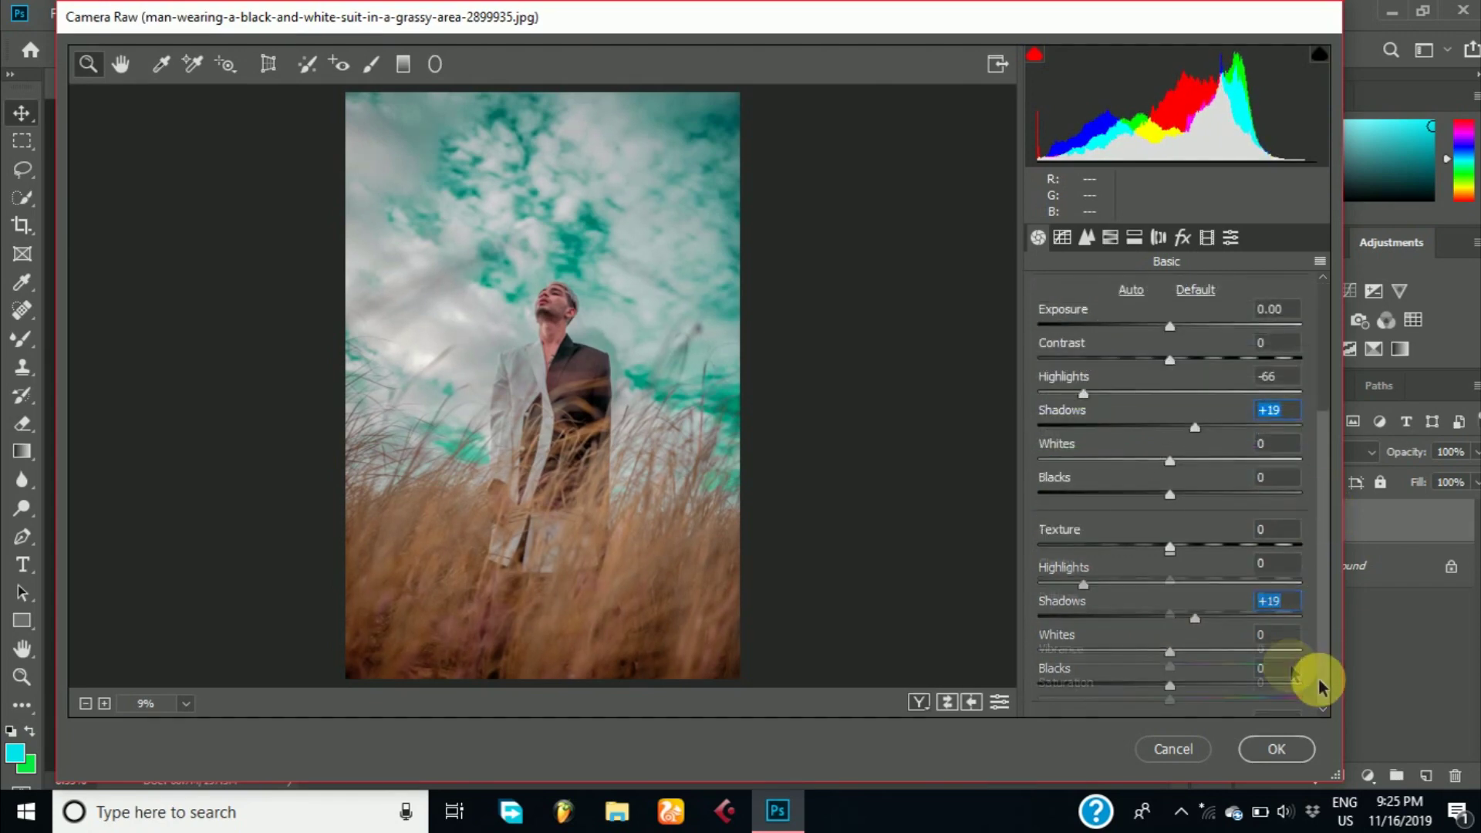
pyautogui.moveTo(1170, 579); pyautogui.dragTo(1175, 580)
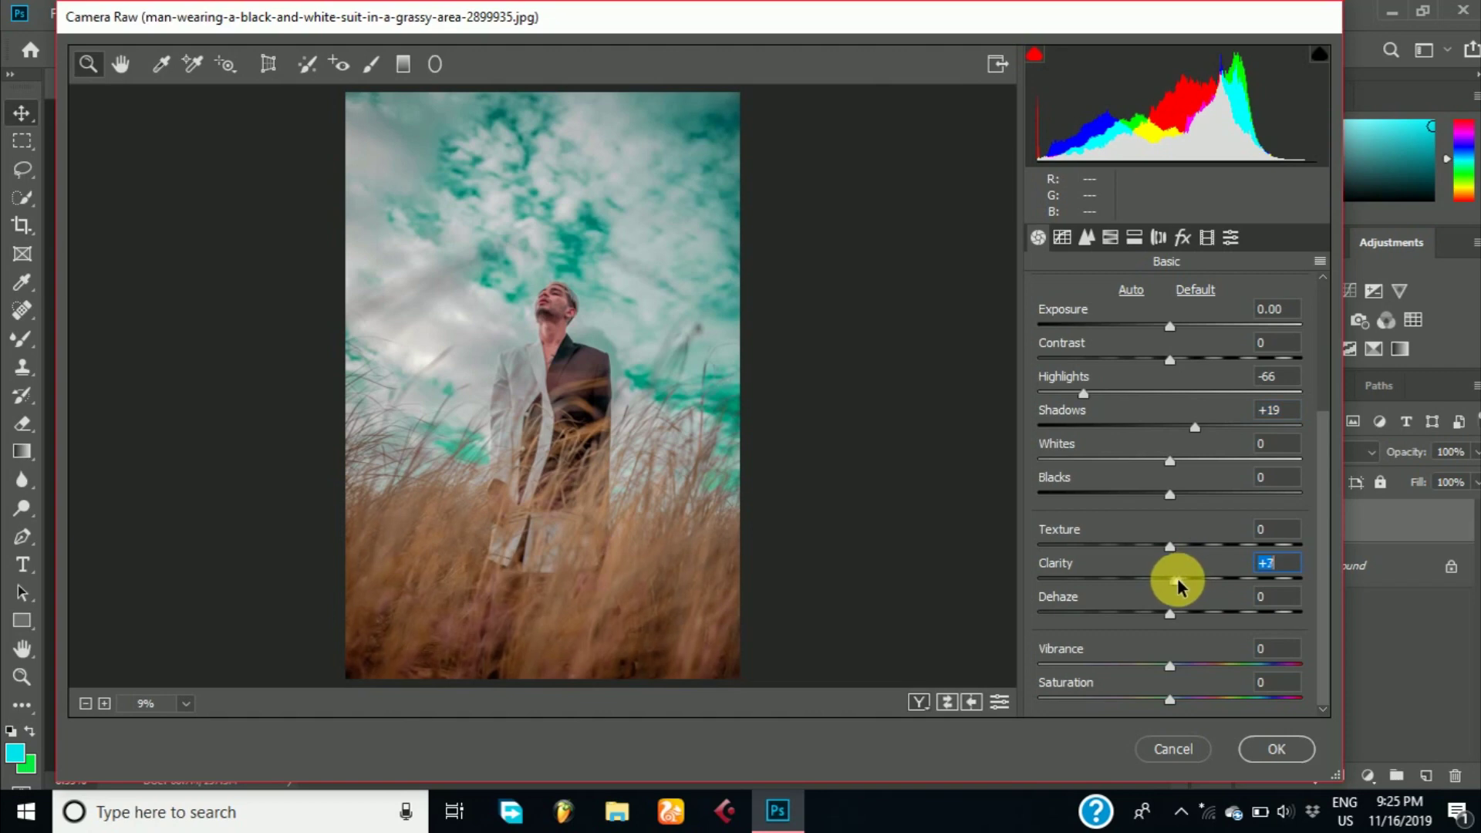
pyautogui.moveTo(1177, 676); pyautogui.dragTo(1196, 674)
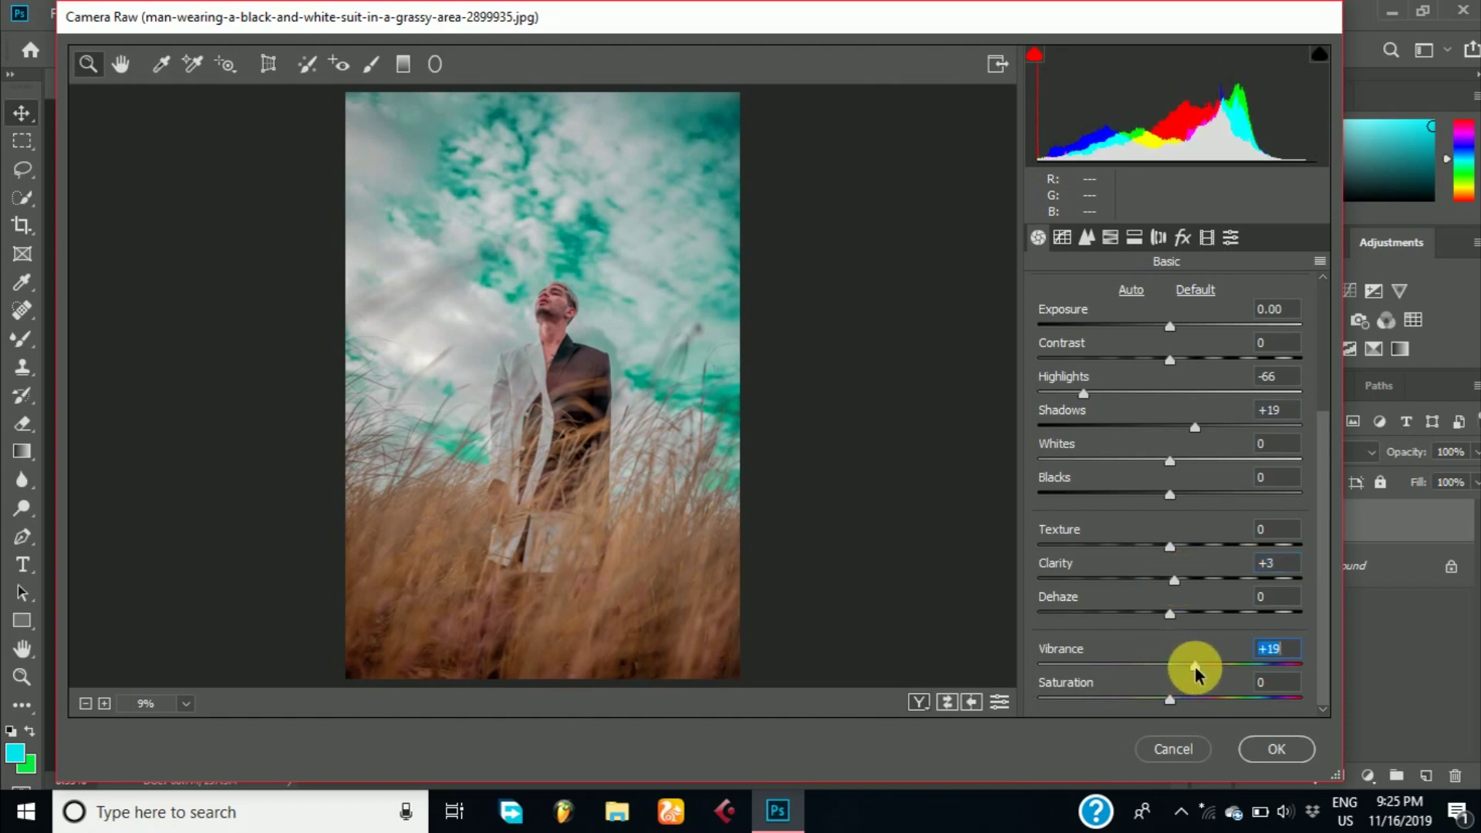
pyautogui.click(1207, 237)
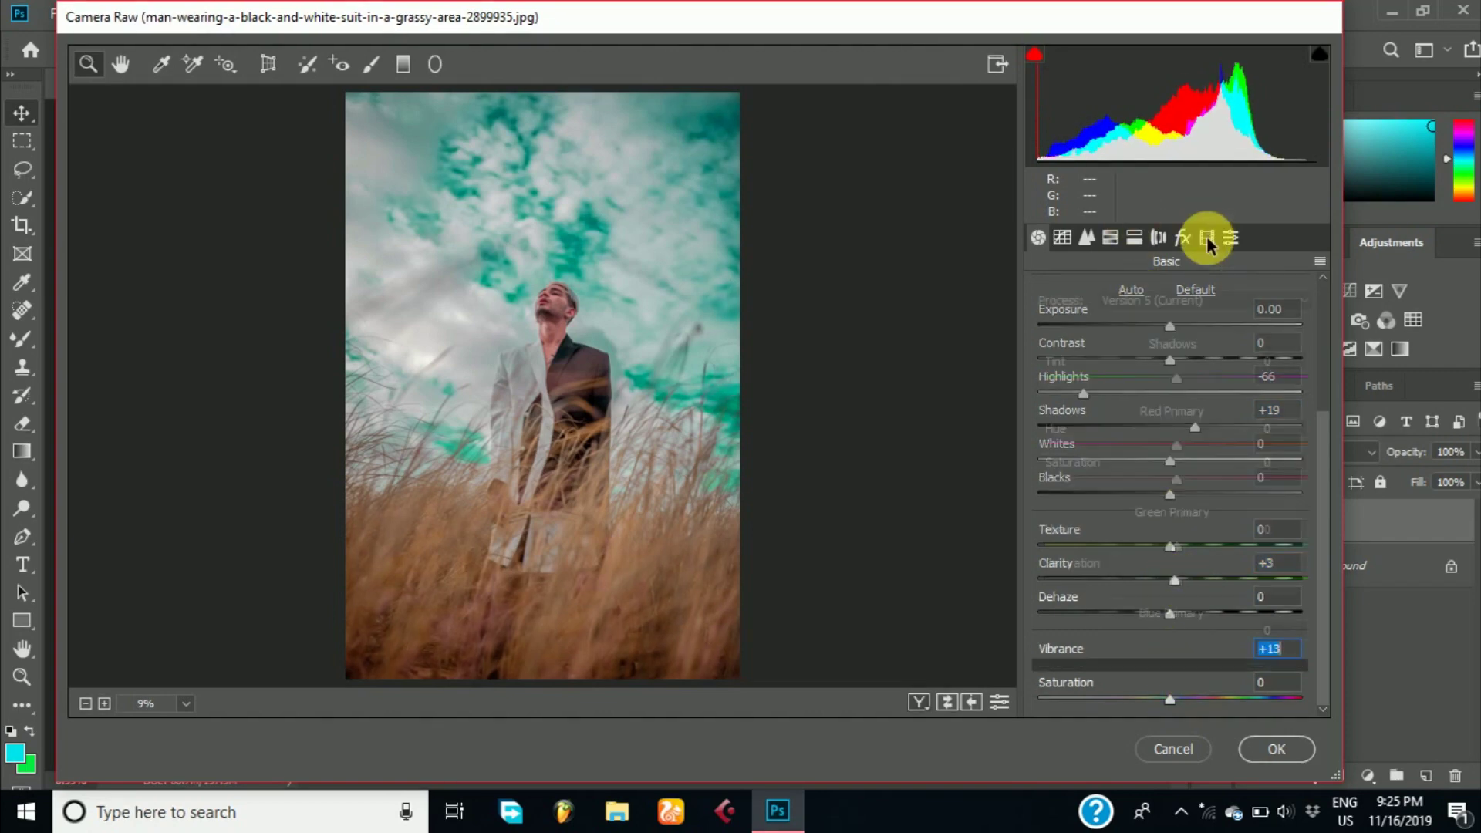
# Set Blue Primary Saturation +35, Red Primary Saturation -3, Green Primary Hue +6, Aquas saturation +16.
pyautogui.moveTo(1176, 681); pyautogui.dragTo(1229, 685)
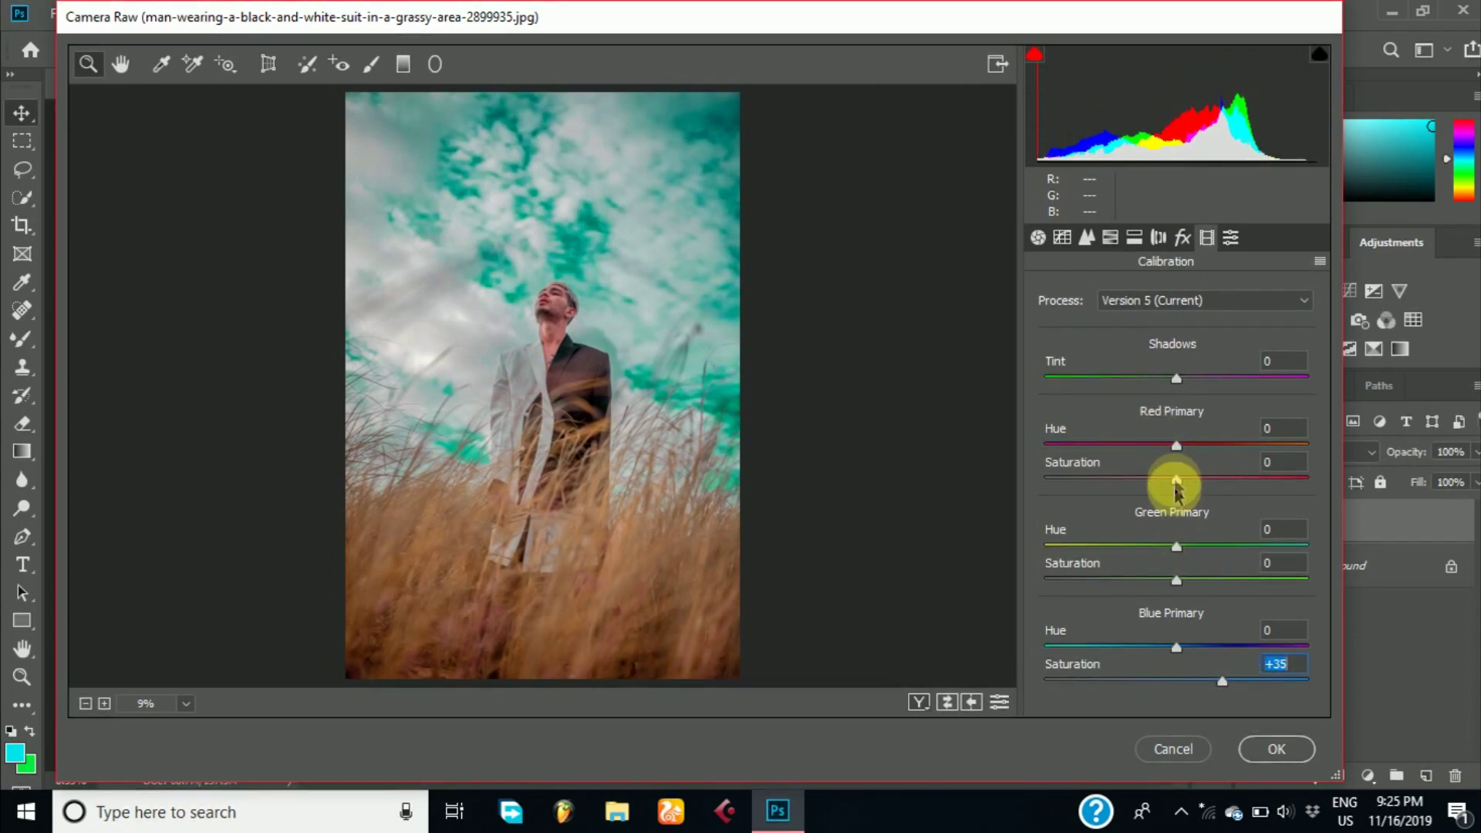
pyautogui.moveTo(1175, 480); pyautogui.dragTo(1171, 480)
pyautogui.moveTo(1177, 547); pyautogui.dragTo(1188, 552)
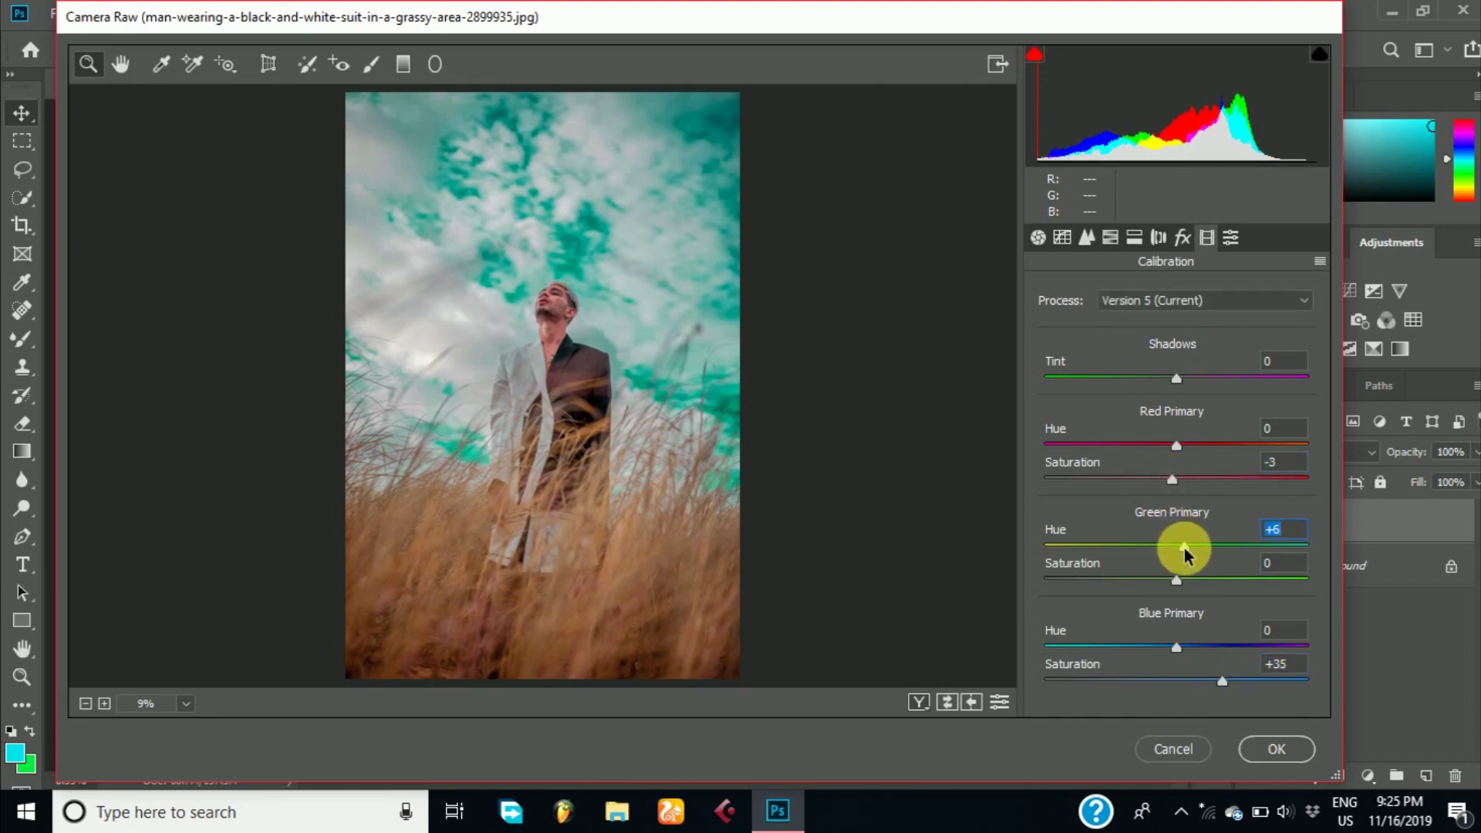
pyautogui.click(1110, 237)
pyautogui.click(1125, 297)
pyautogui.moveTo(1176, 517)
pyautogui.mouseDown()
pyautogui.moveTo(1232, 516)
pyautogui.moveTo(1197, 517)
pyautogui.moveTo(1214, 481)
pyautogui.mouseUp()
pyautogui.click(1191, 479)
# Raise the Greens saturation to +28 and shift the Blues hue to -33.
pyautogui.moveTo(1177, 552); pyautogui.dragTo(1262, 560)
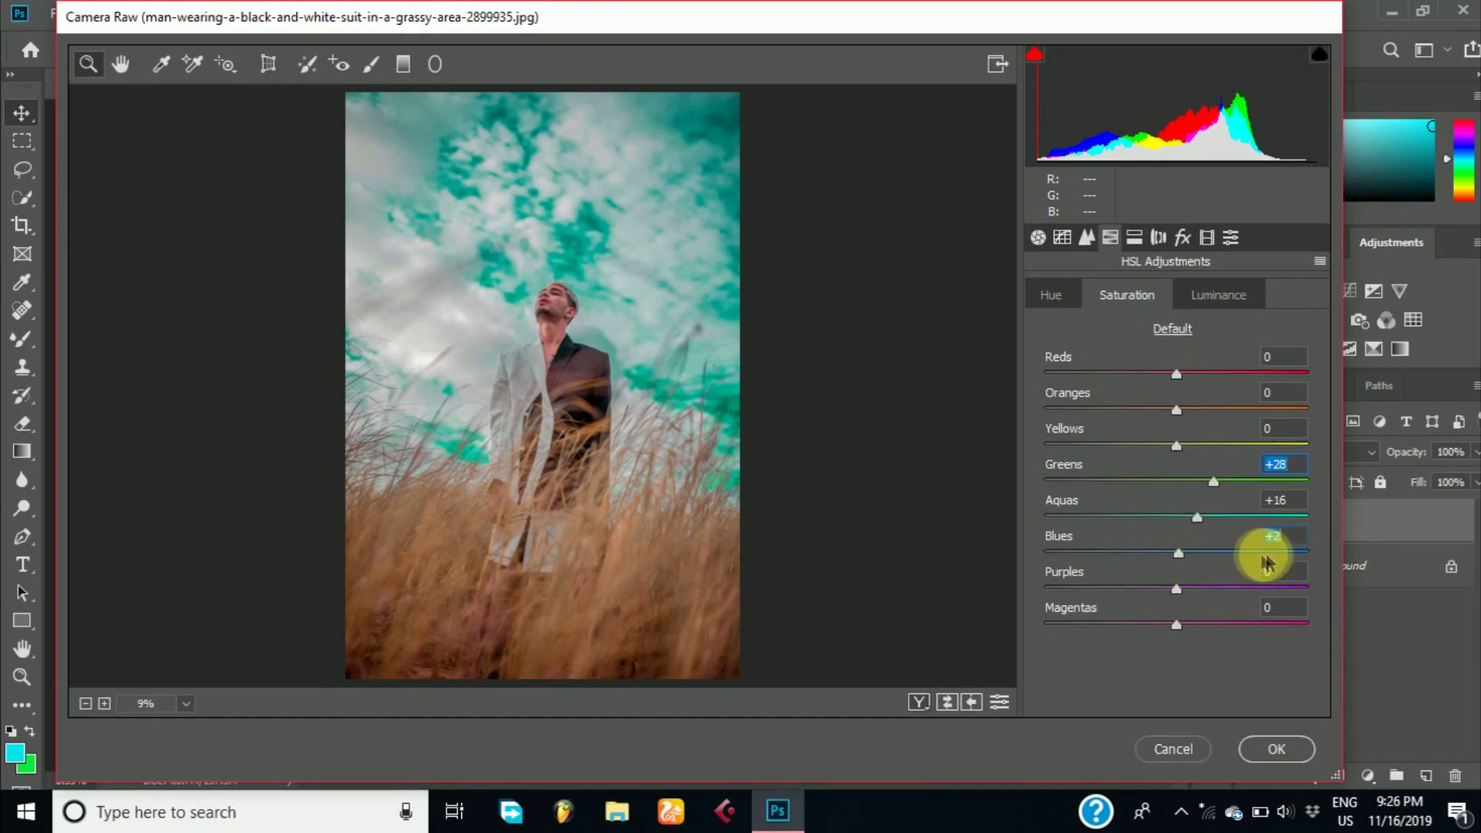
pyautogui.click(1050, 296)
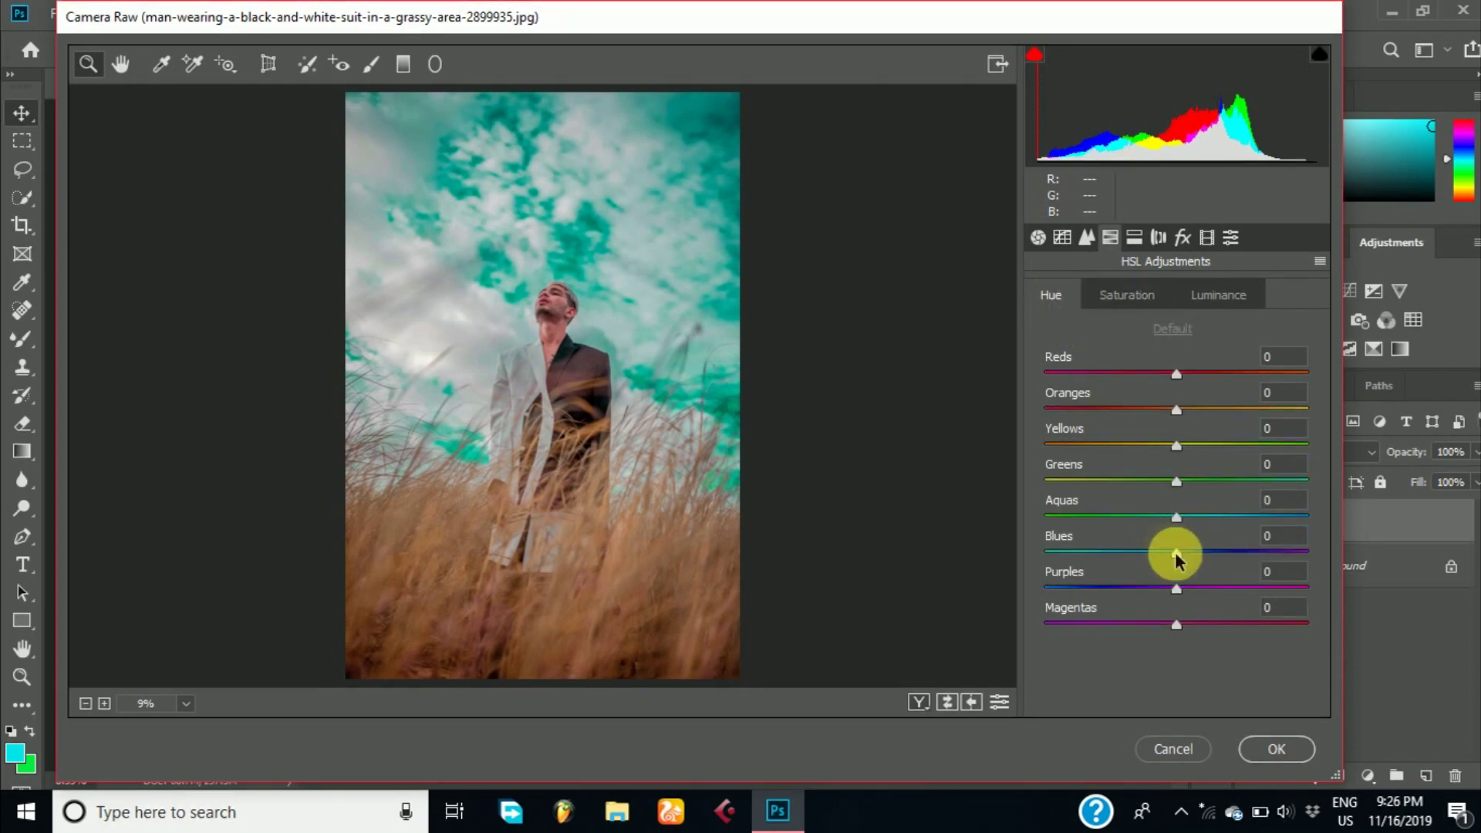
pyautogui.click(1177, 554)
pyautogui.moveTo(1095, 556)
pyautogui.mouseDown()
pyautogui.moveTo(1312, 514)
pyautogui.moveTo(1206, 518)
pyautogui.mouseUp()
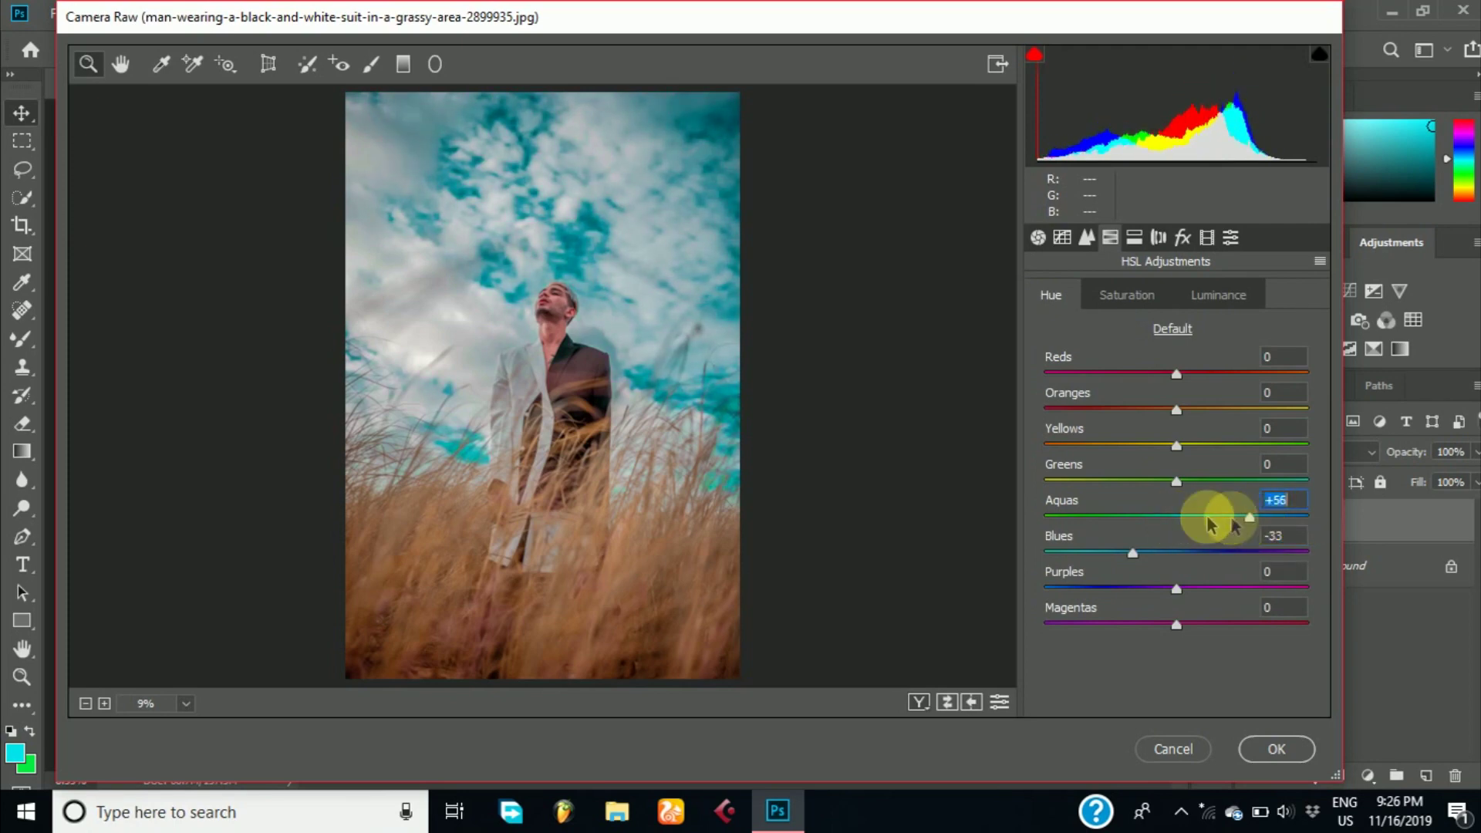
# Set the hues to Aquas -44, Greens +48 and Yellows +8 so the sky turns green-teal.
pyautogui.moveTo(1206, 518)
pyautogui.mouseDown()
pyautogui.moveTo(1242, 522)
pyautogui.moveTo(1182, 523)
pyautogui.mouseUp()
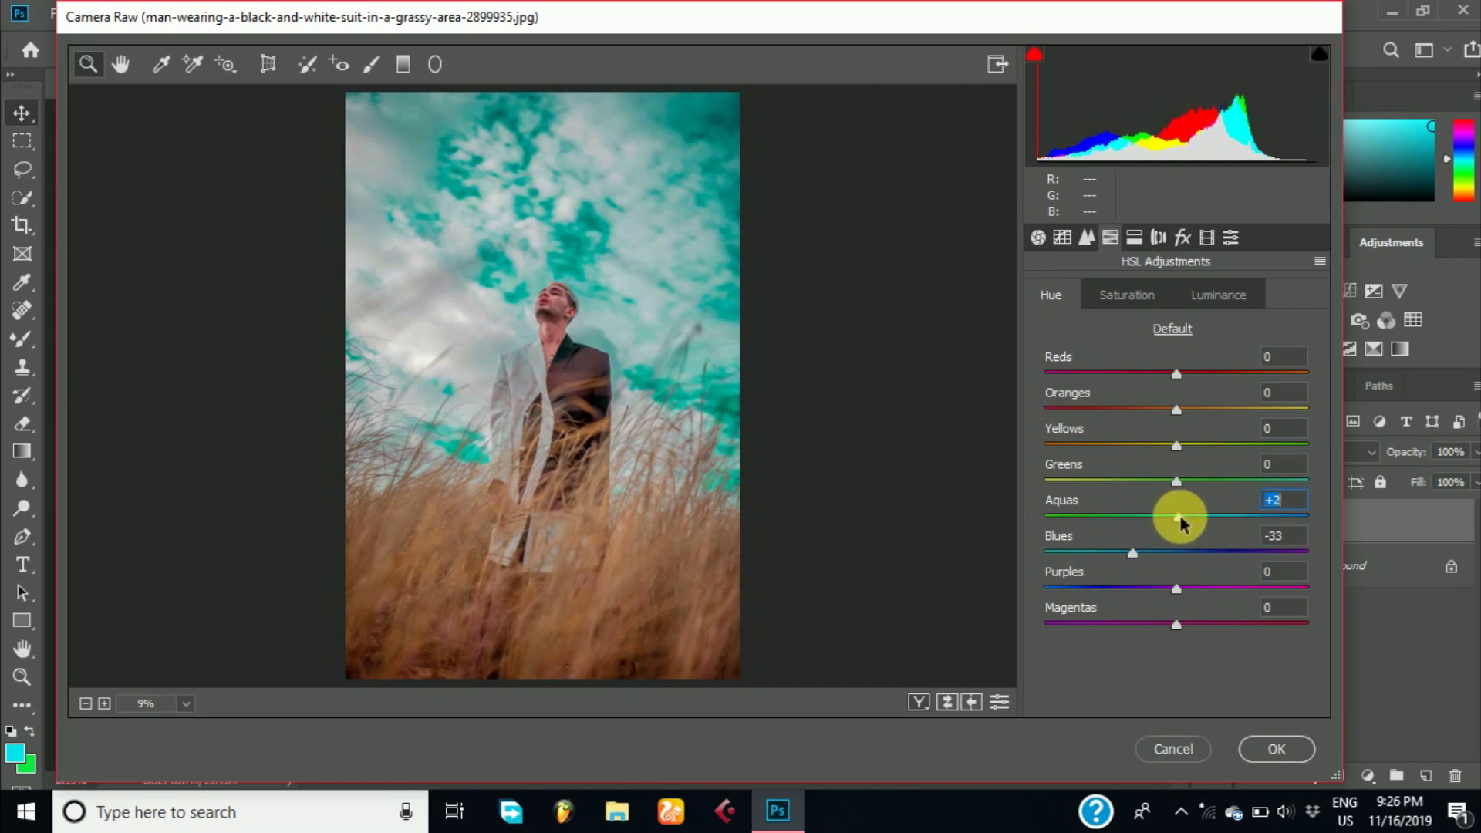
pyautogui.moveTo(1183, 523); pyautogui.dragTo(1228, 528)
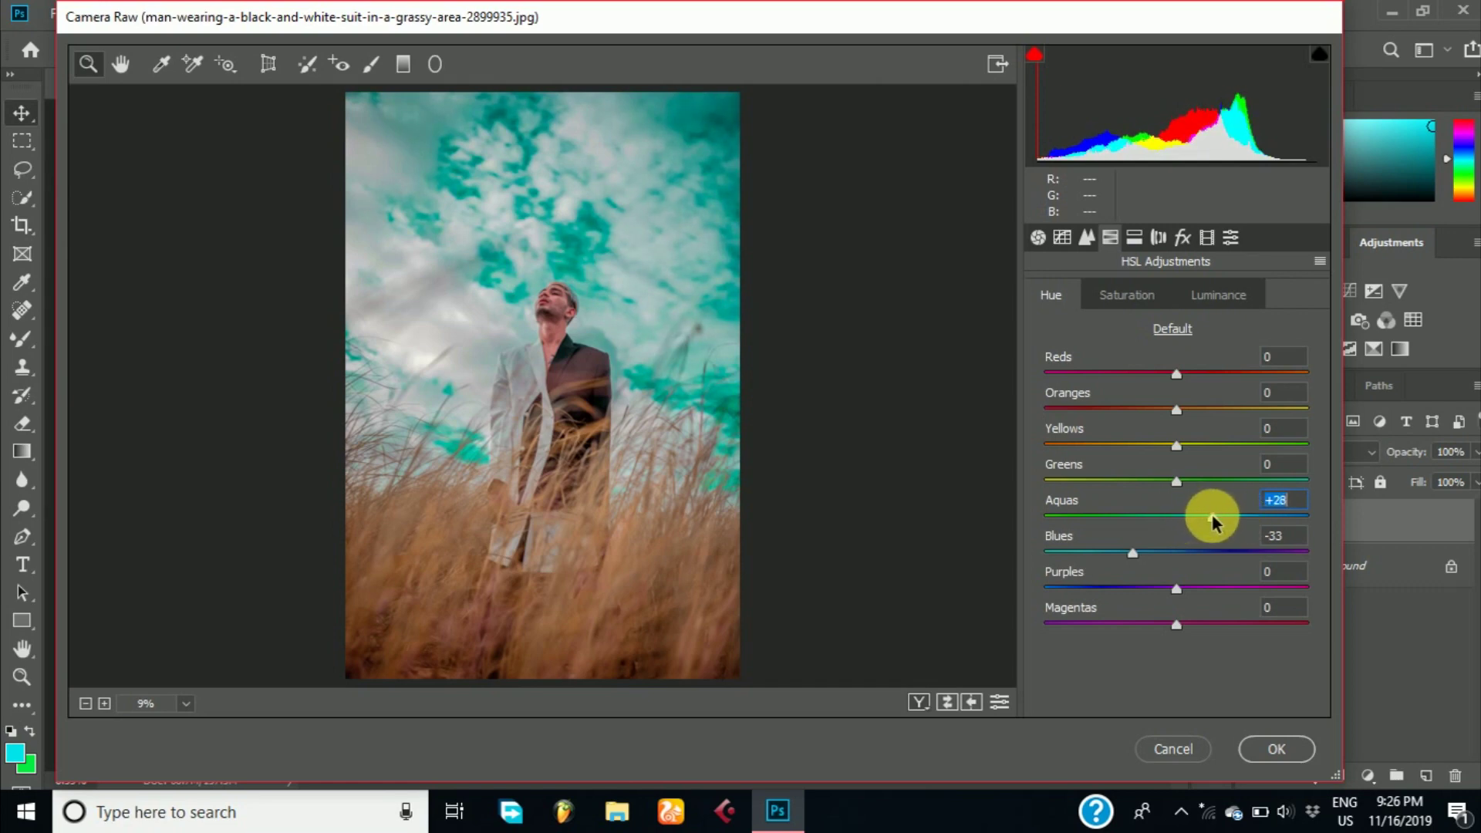
pyautogui.moveTo(1177, 482); pyautogui.dragTo(1099, 483)
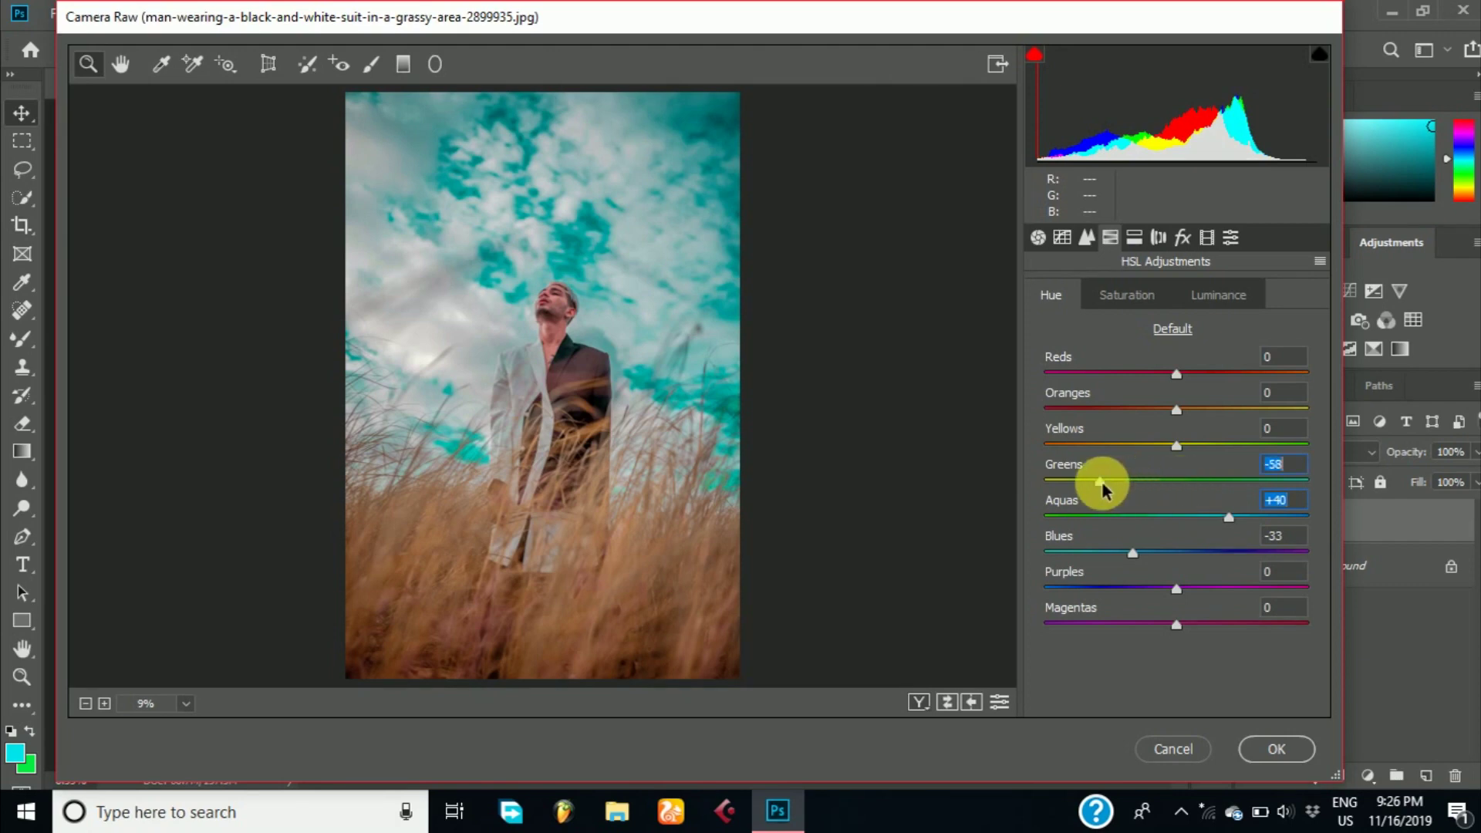
pyautogui.click(1240, 481)
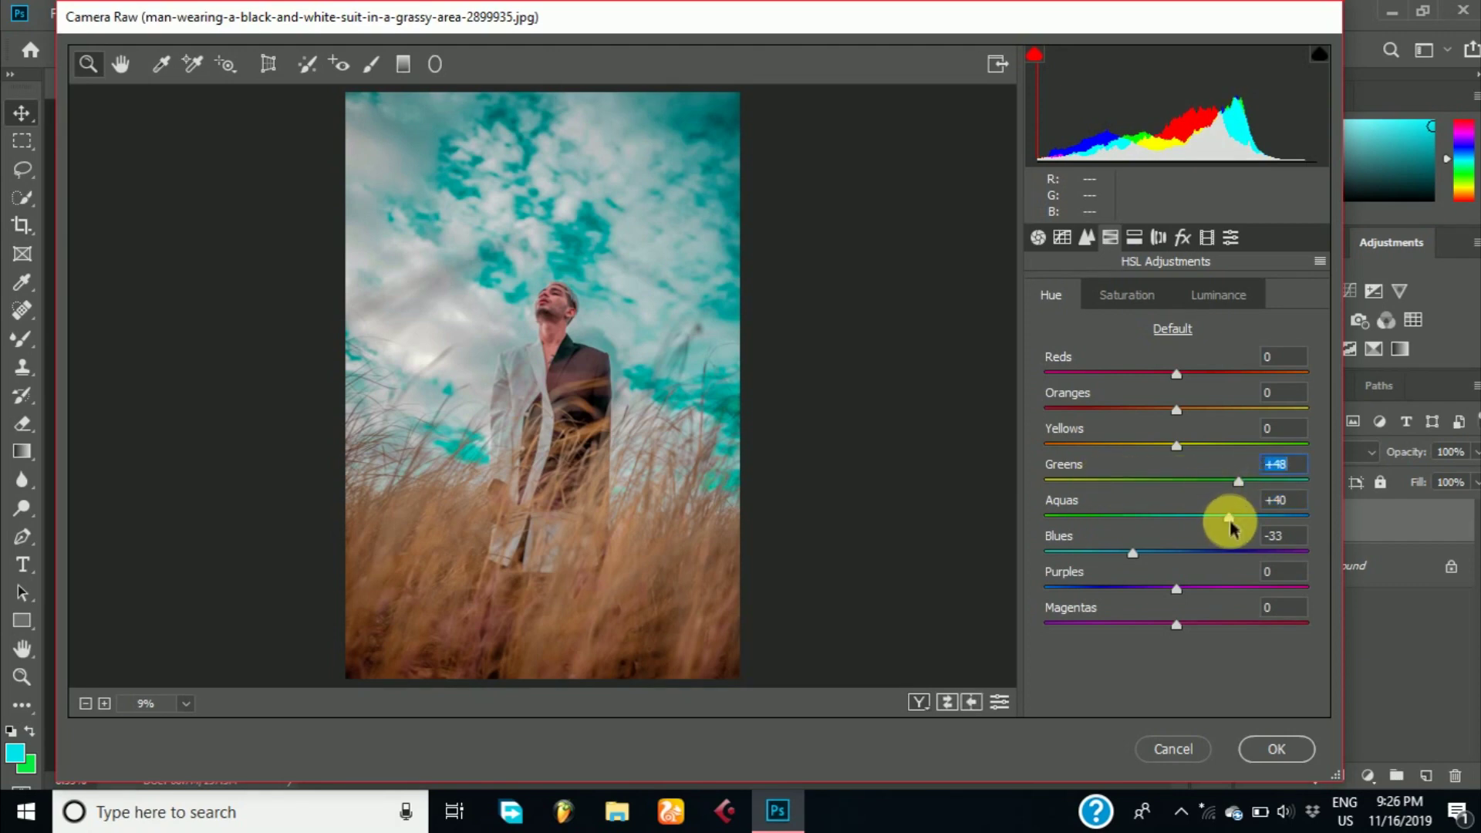
pyautogui.moveTo(1227, 517)
pyautogui.mouseDown()
pyautogui.moveTo(1069, 523)
pyautogui.moveTo(1123, 518)
pyautogui.mouseUp()
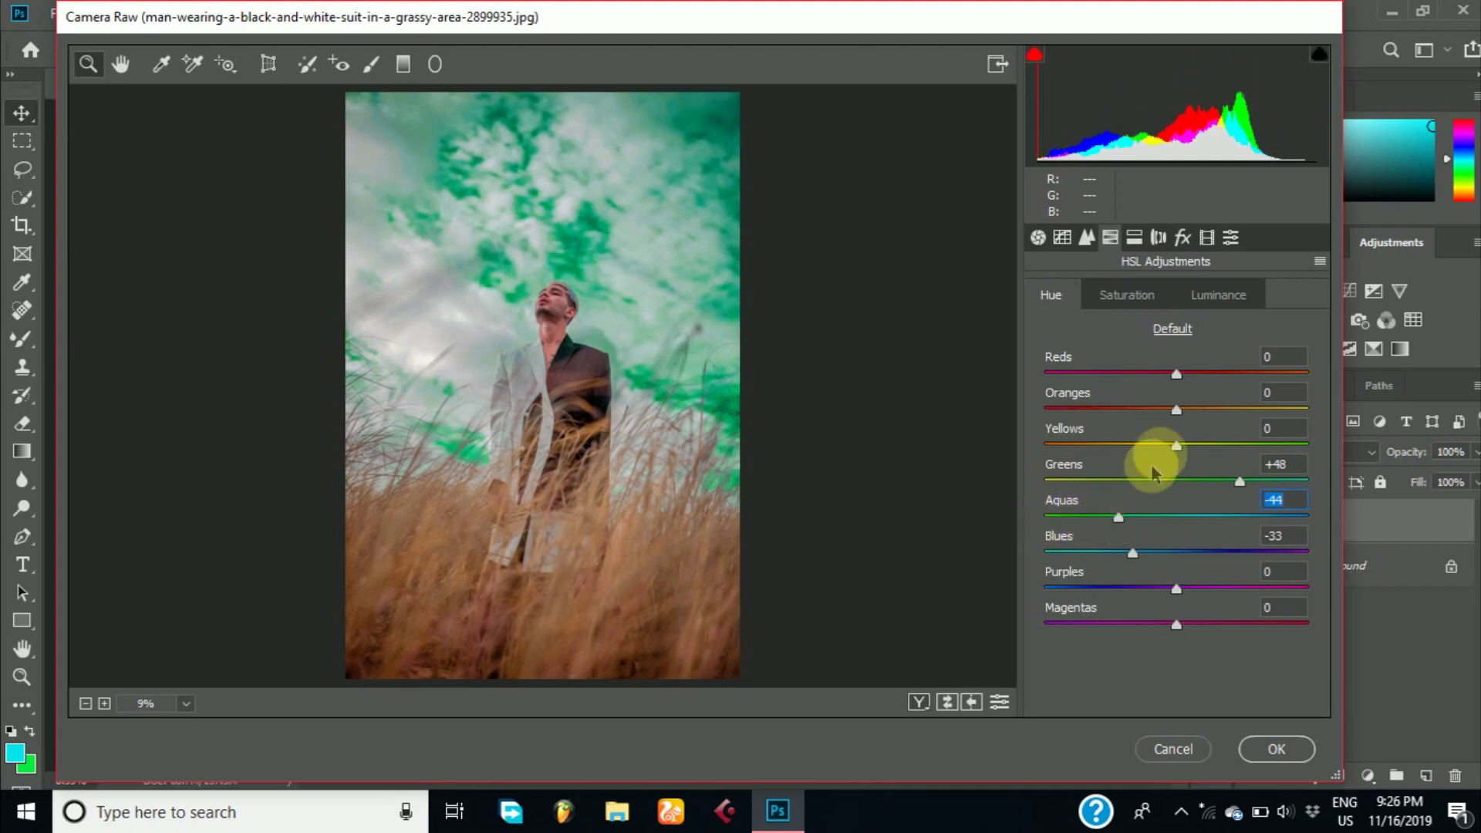
pyautogui.moveTo(1176, 446)
pyautogui.mouseDown()
pyautogui.moveTo(1154, 447)
pyautogui.moveTo(1211, 453)
pyautogui.moveTo(1185, 446)
pyautogui.mouseUp()
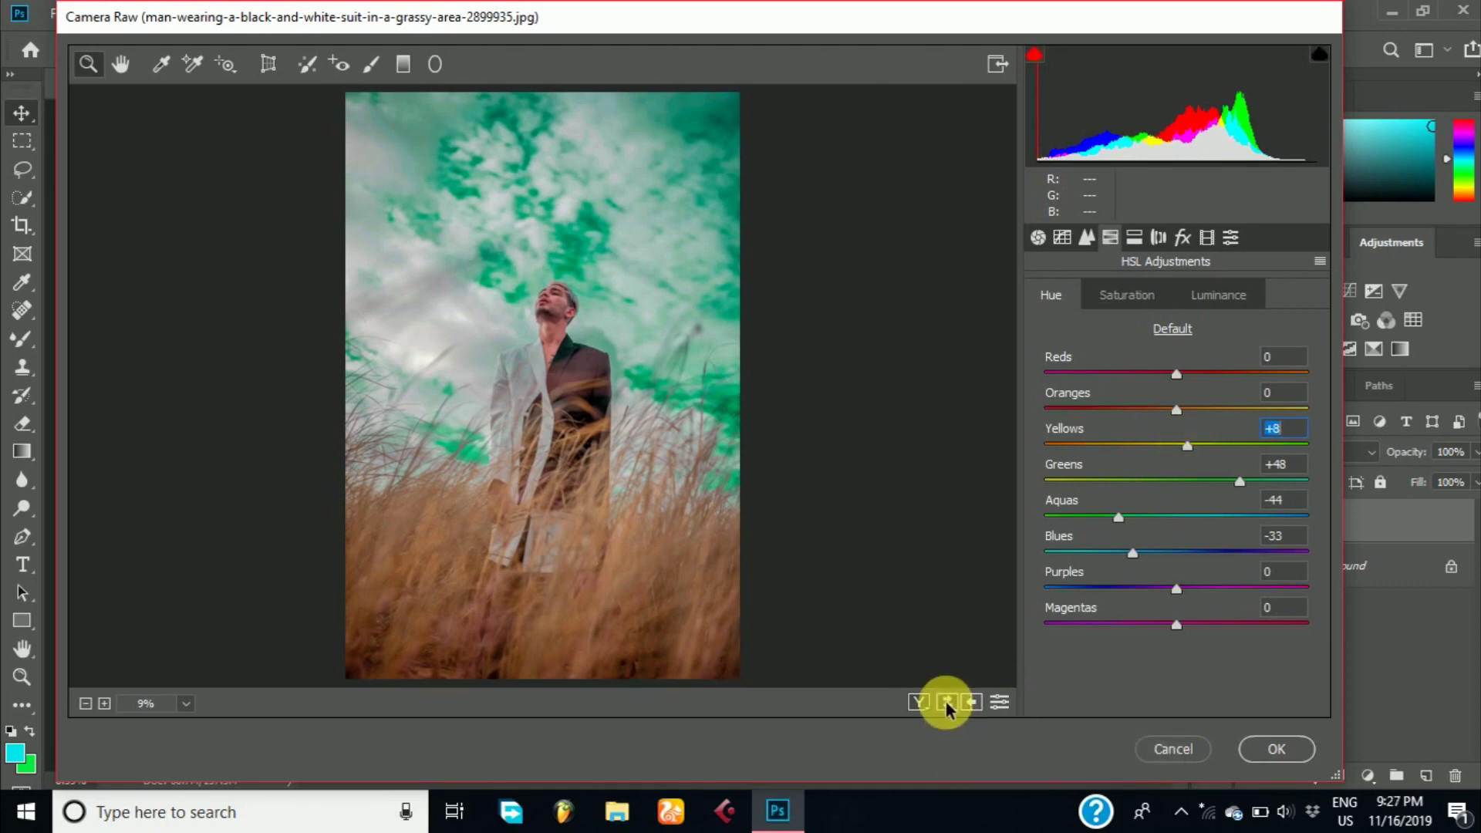
# Compare the before/after views, then apply the Camera Raw adjustments.
pyautogui.click(947, 702)
pyautogui.click(947, 703)
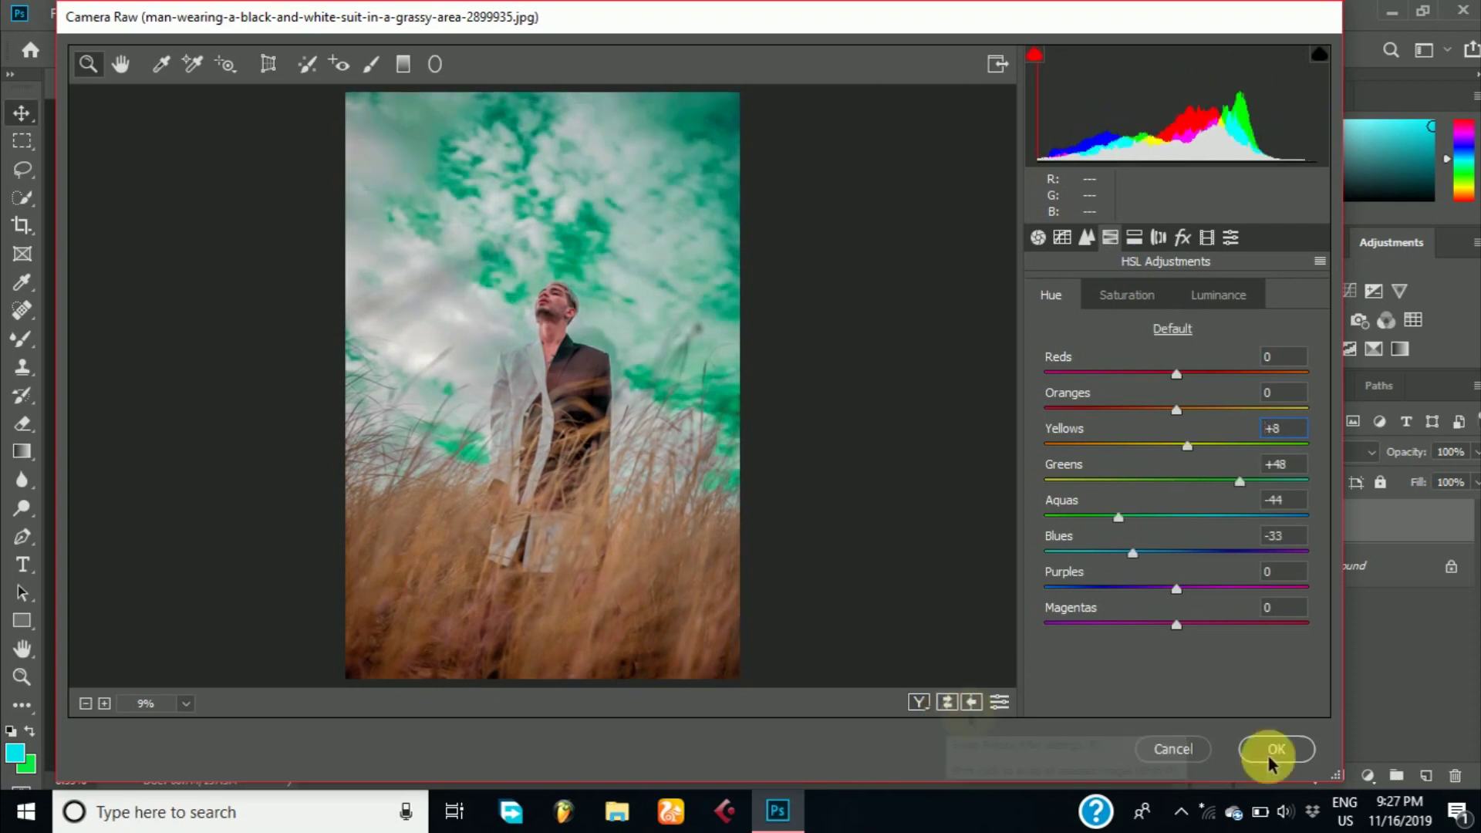
pyautogui.click(1277, 750)
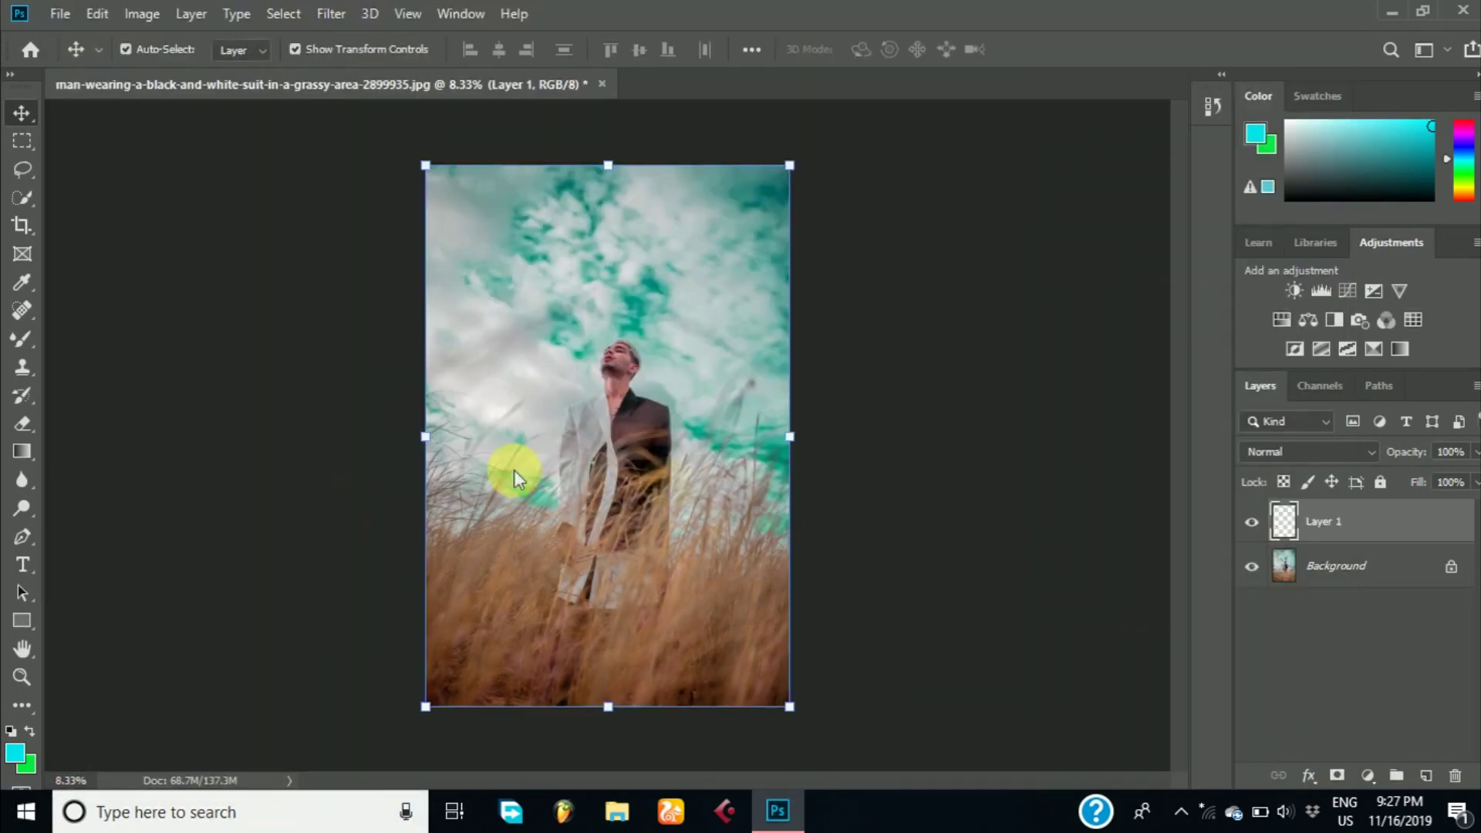
# Add a Selective Color adjustment layer and tune cyan and magenta in the Yellows.
pyautogui.click(1369, 776)
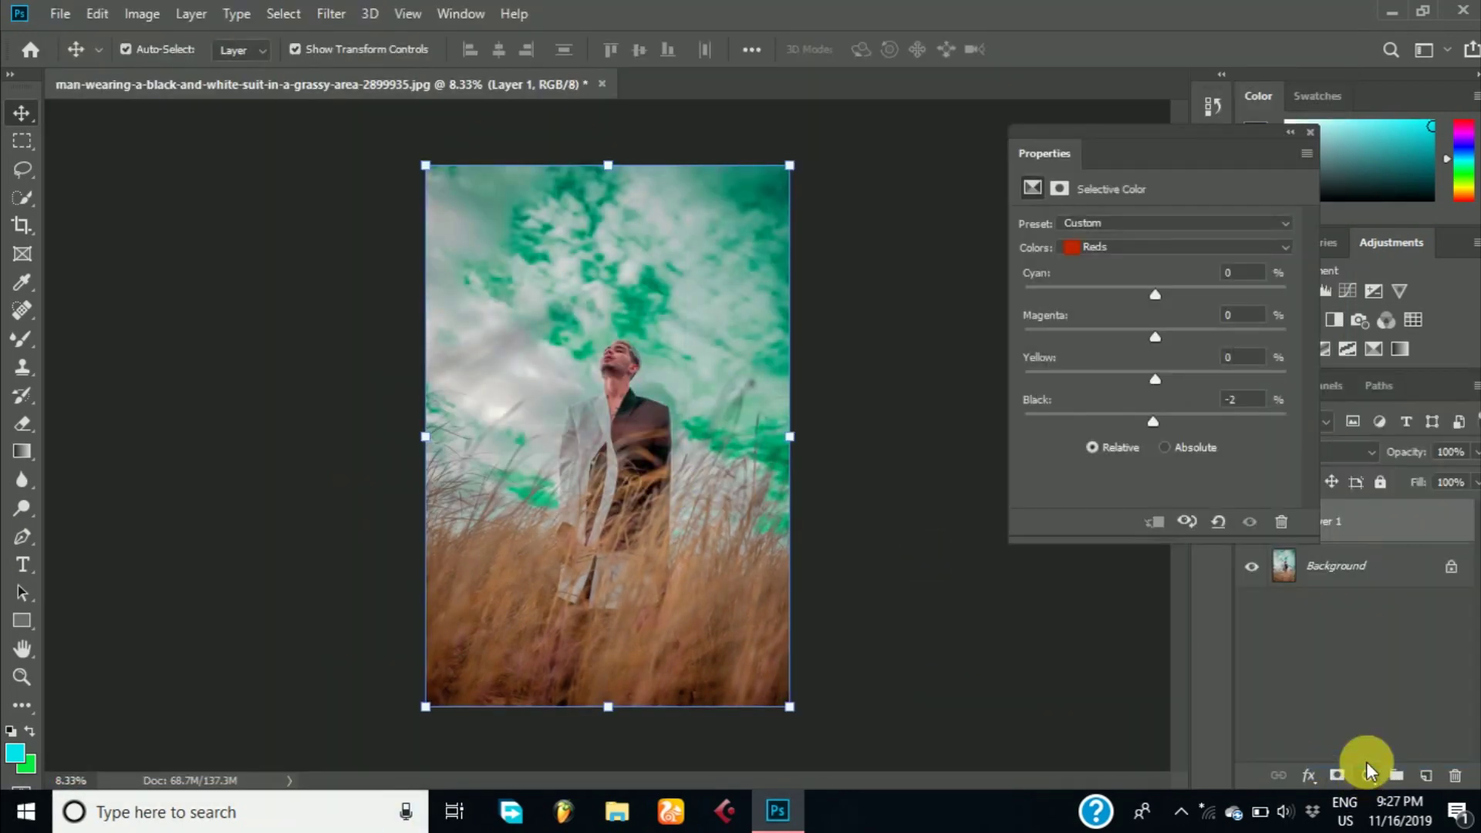
pyautogui.click(1145, 252)
pyautogui.click(1157, 289)
pyautogui.moveTo(1116, 294)
pyautogui.mouseDown()
pyautogui.moveTo(1180, 290)
pyautogui.moveTo(1142, 293)
pyautogui.moveTo(1197, 338)
pyautogui.moveTo(1151, 338)
pyautogui.moveTo(1117, 376)
pyautogui.moveTo(1163, 378)
pyautogui.moveTo(1145, 421)
pyautogui.mouseUp()
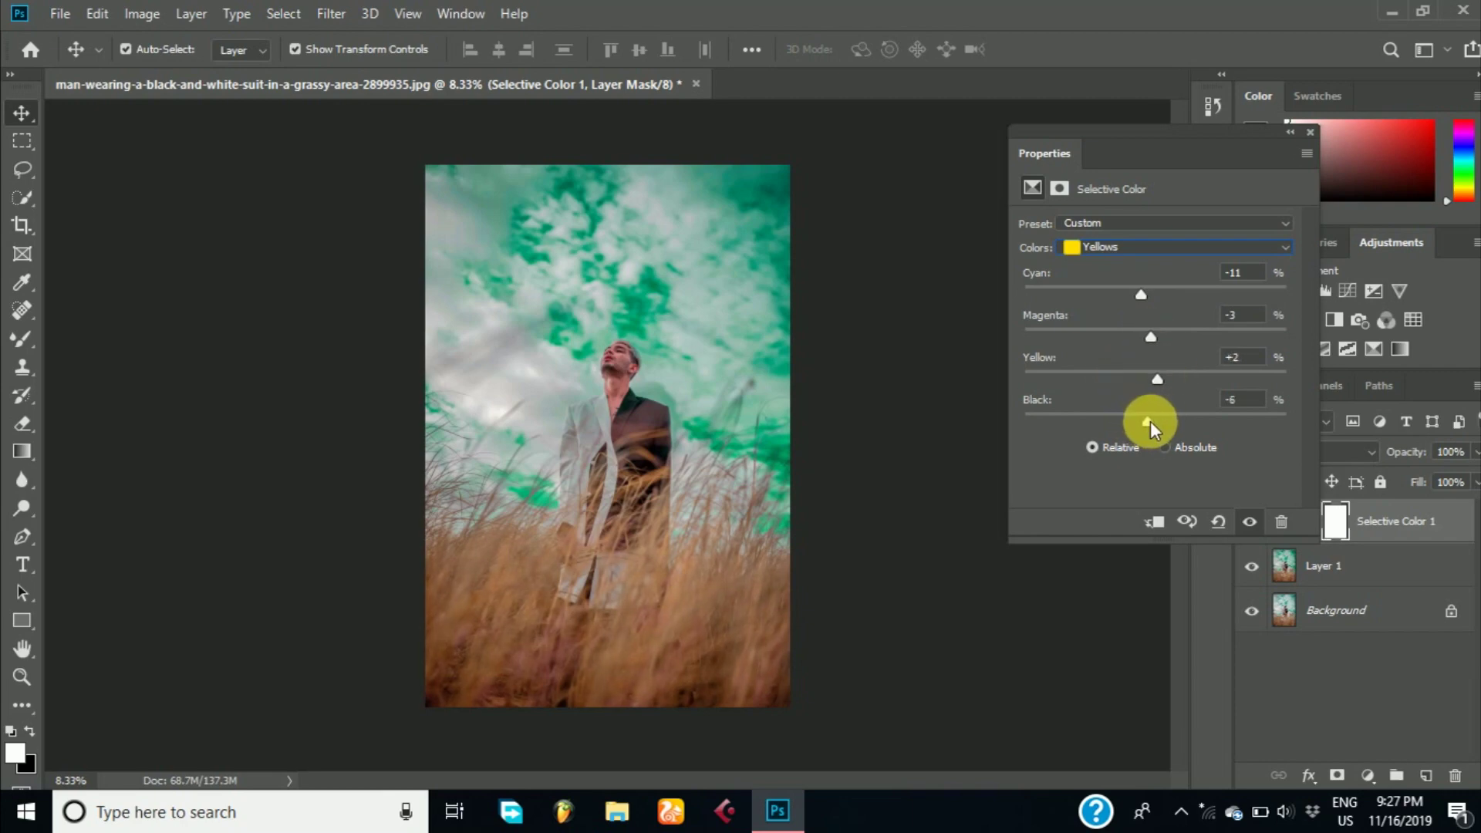
# Push Greens cyan to +73 and Cyans cyan to +72, adding magenta and black for a deeper teal sky.
pyautogui.click(1154, 247)
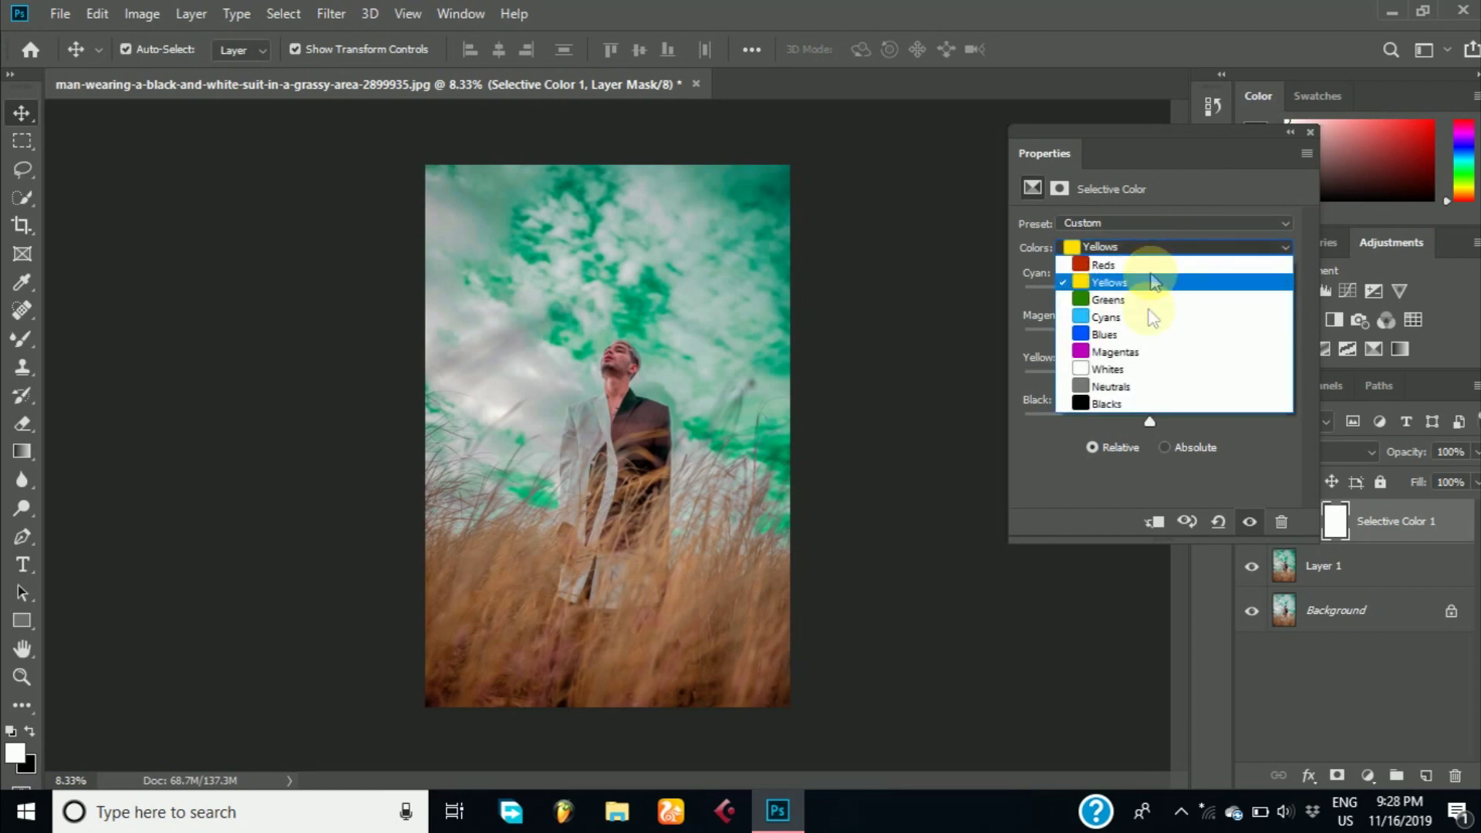
pyautogui.click(1150, 299)
pyautogui.moveTo(1156, 295); pyautogui.dragTo(1216, 297)
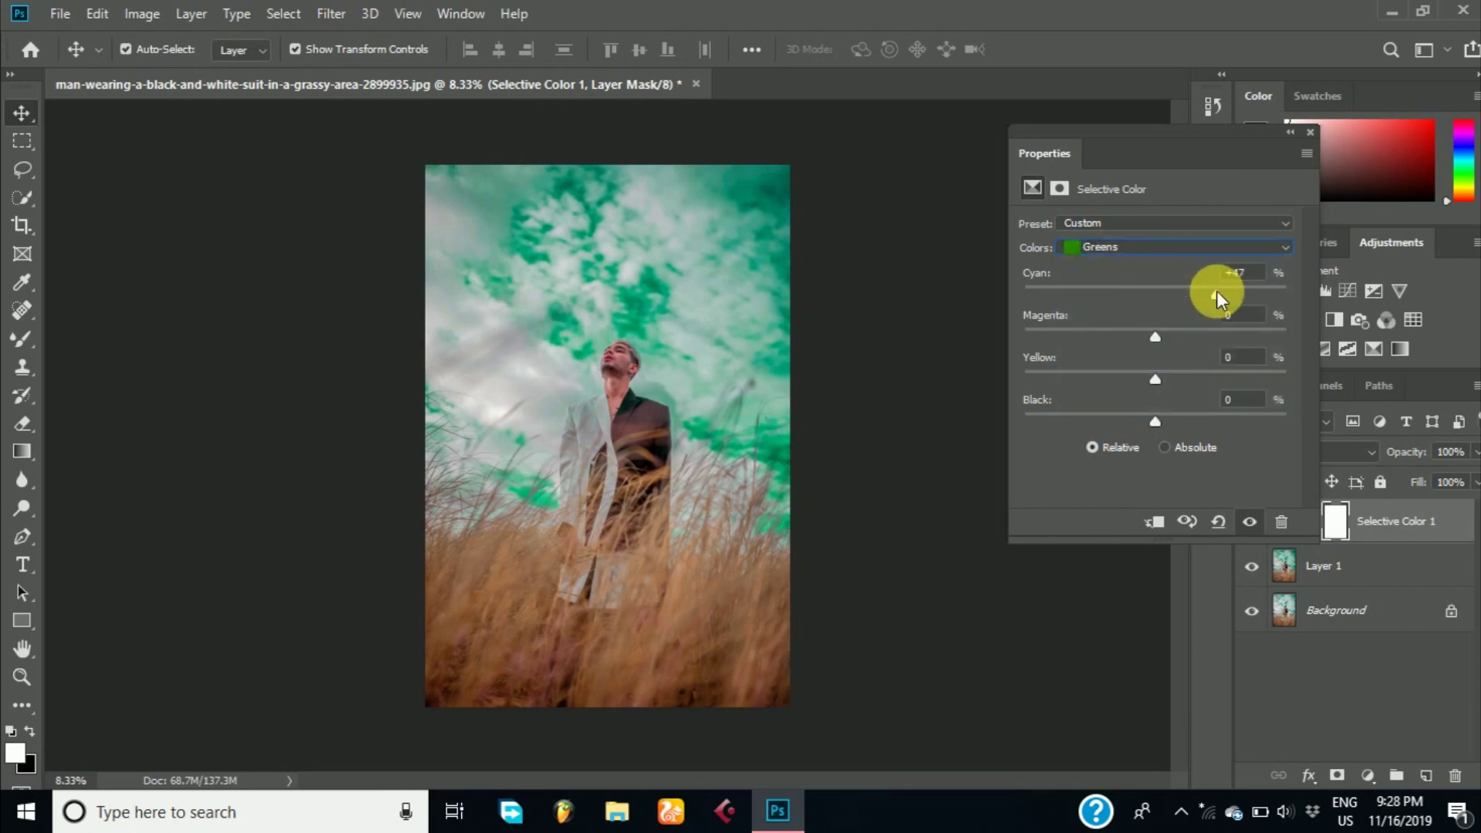
pyautogui.click(1140, 247)
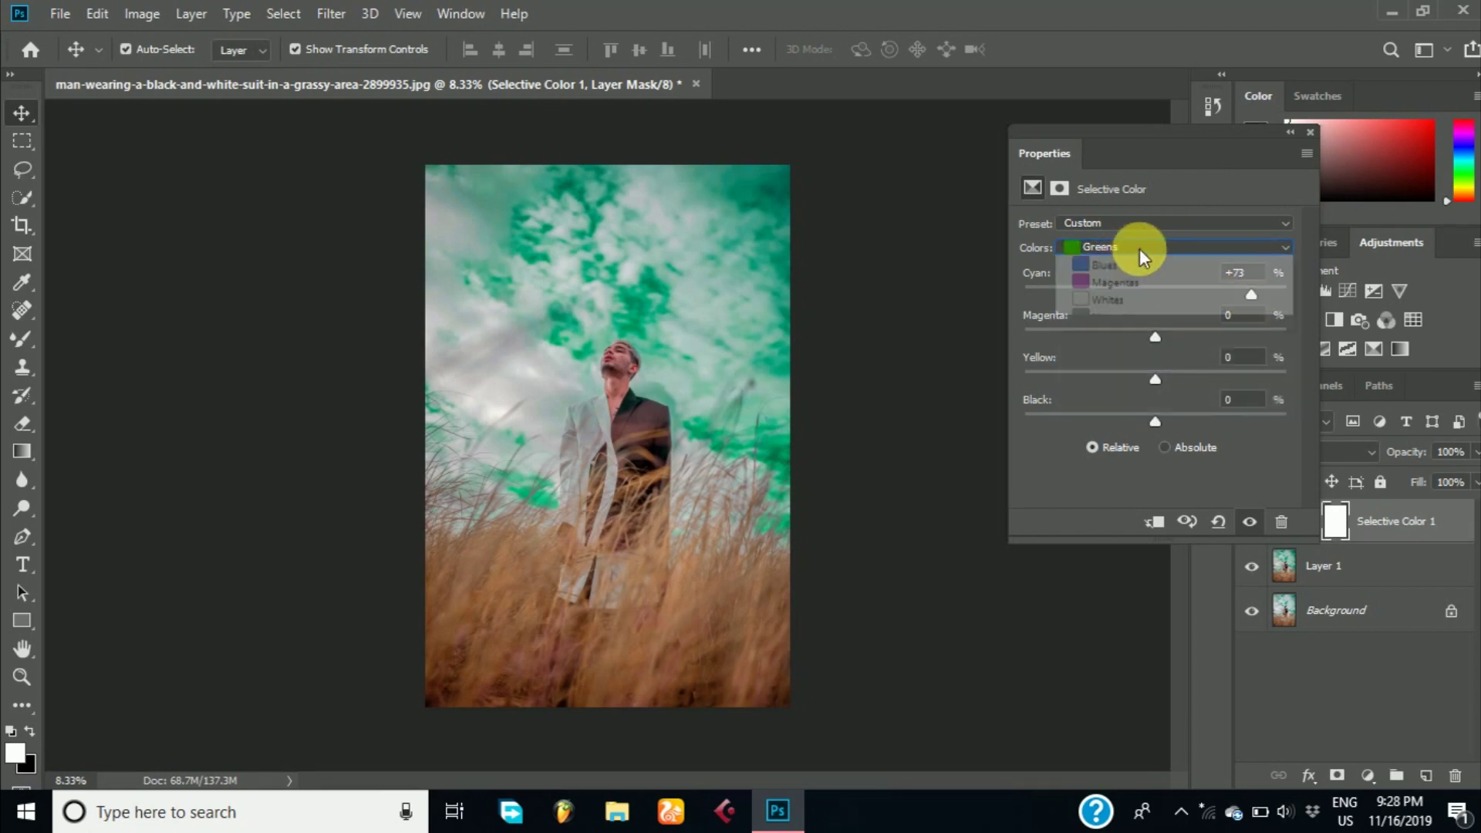
pyautogui.click(1155, 310)
pyautogui.moveTo(1155, 336); pyautogui.dragTo(1108, 338)
pyautogui.moveTo(1210, 341)
pyautogui.mouseDown()
pyautogui.moveTo(1234, 335)
pyautogui.moveTo(1183, 341)
pyautogui.moveTo(1295, 381)
pyautogui.moveTo(1145, 395)
pyautogui.mouseUp()
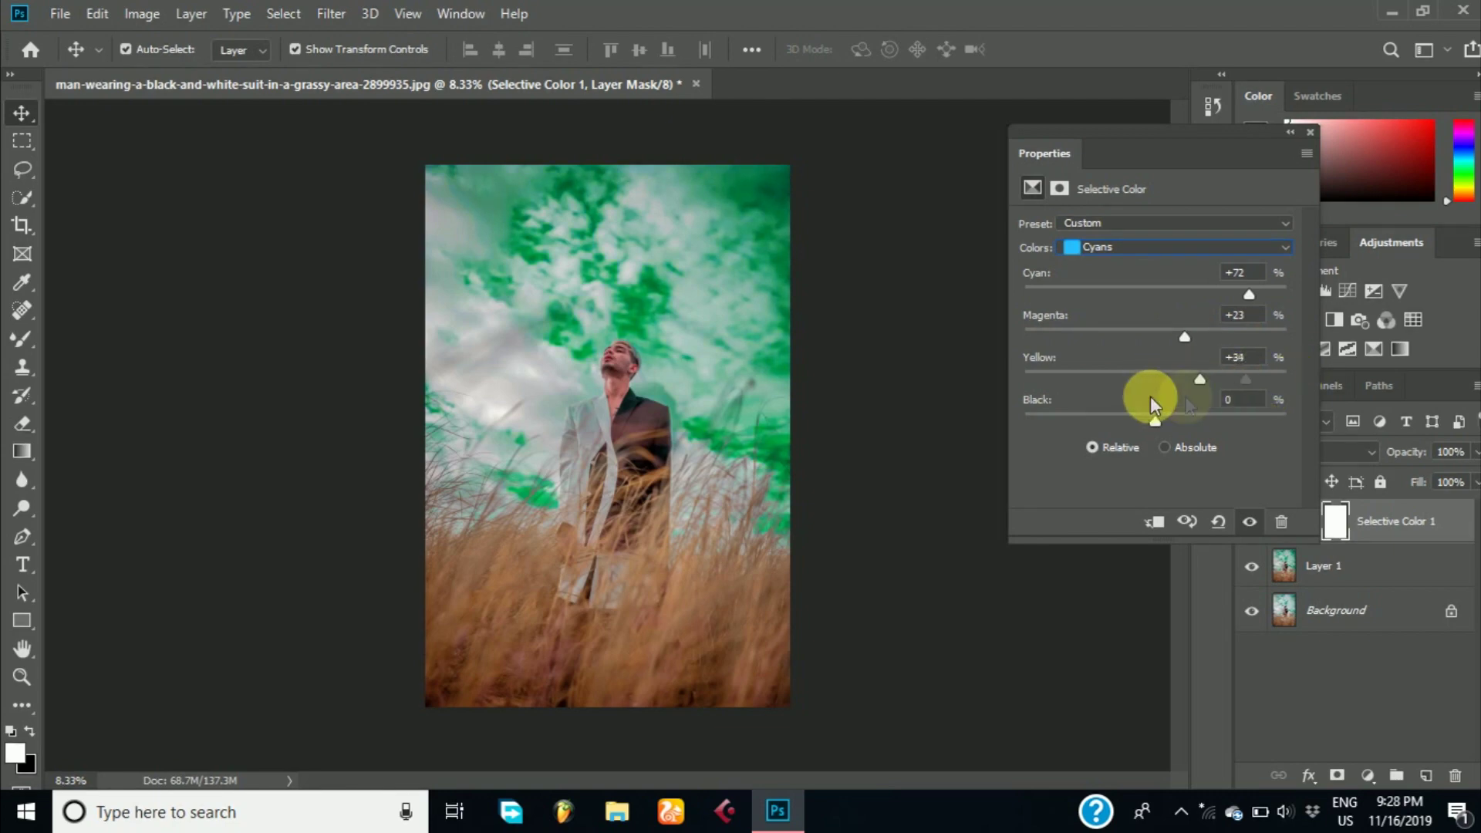
pyautogui.moveTo(1157, 419)
pyautogui.mouseDown()
pyautogui.moveTo(1183, 429)
pyautogui.moveTo(1170, 424)
pyautogui.mouseUp()
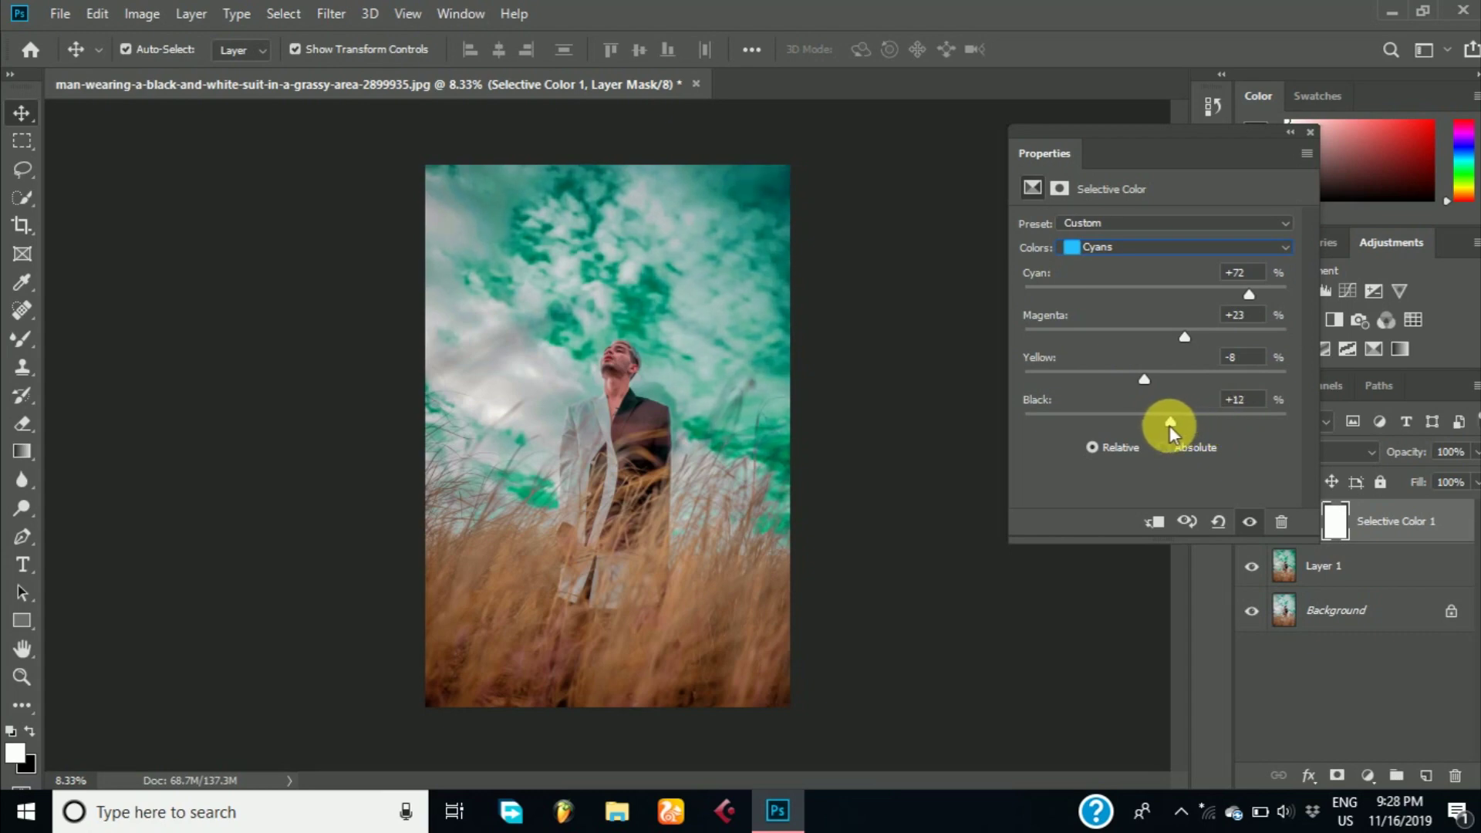
# Add a slight touch of black to the Neutrals and Blacks to deepen the shadows.
pyautogui.click(1147, 246)
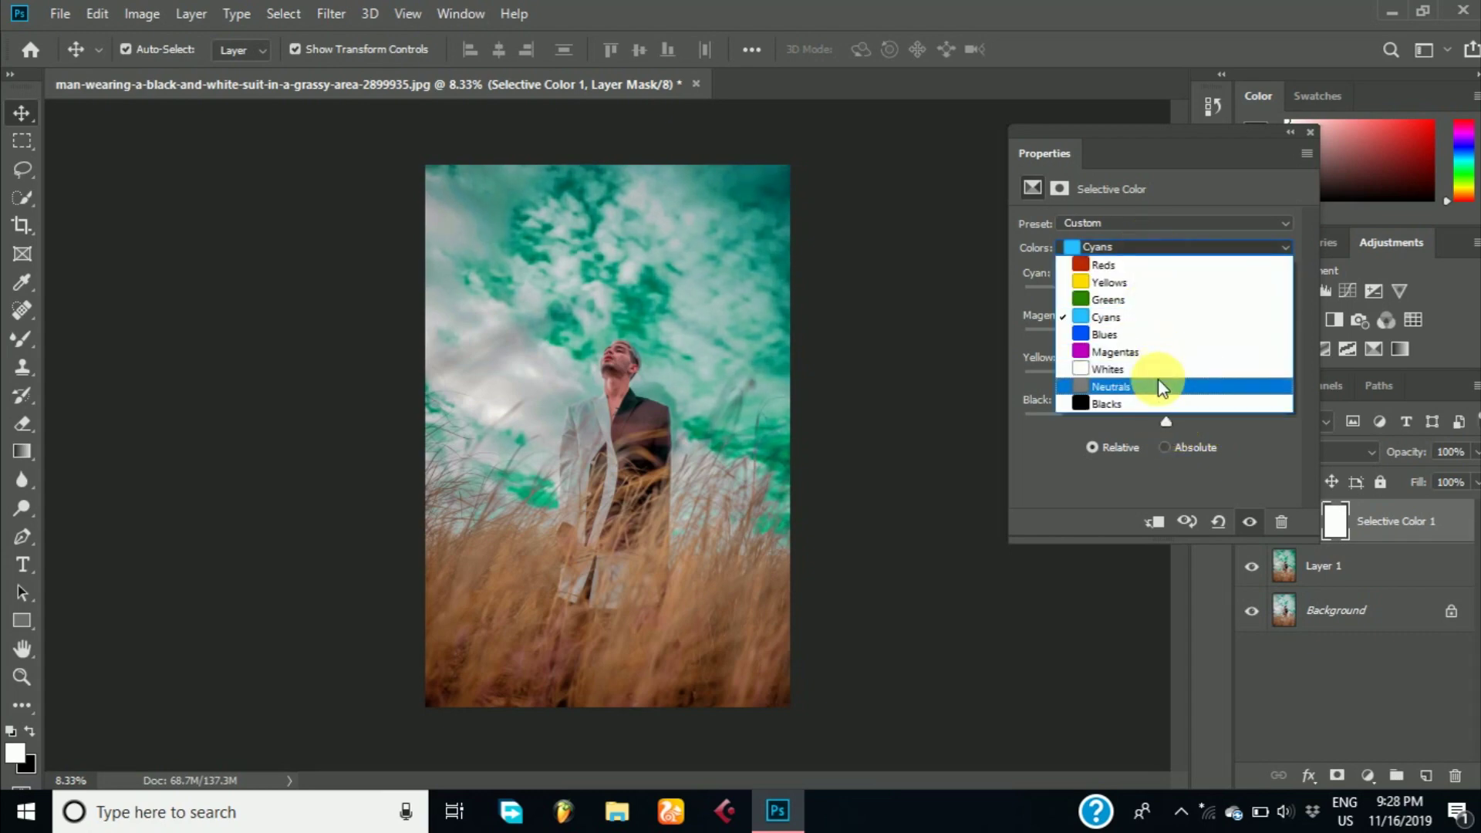
pyautogui.click(1157, 385)
pyautogui.moveTo(1156, 422); pyautogui.dragTo(1159, 424)
pyautogui.click(1155, 245)
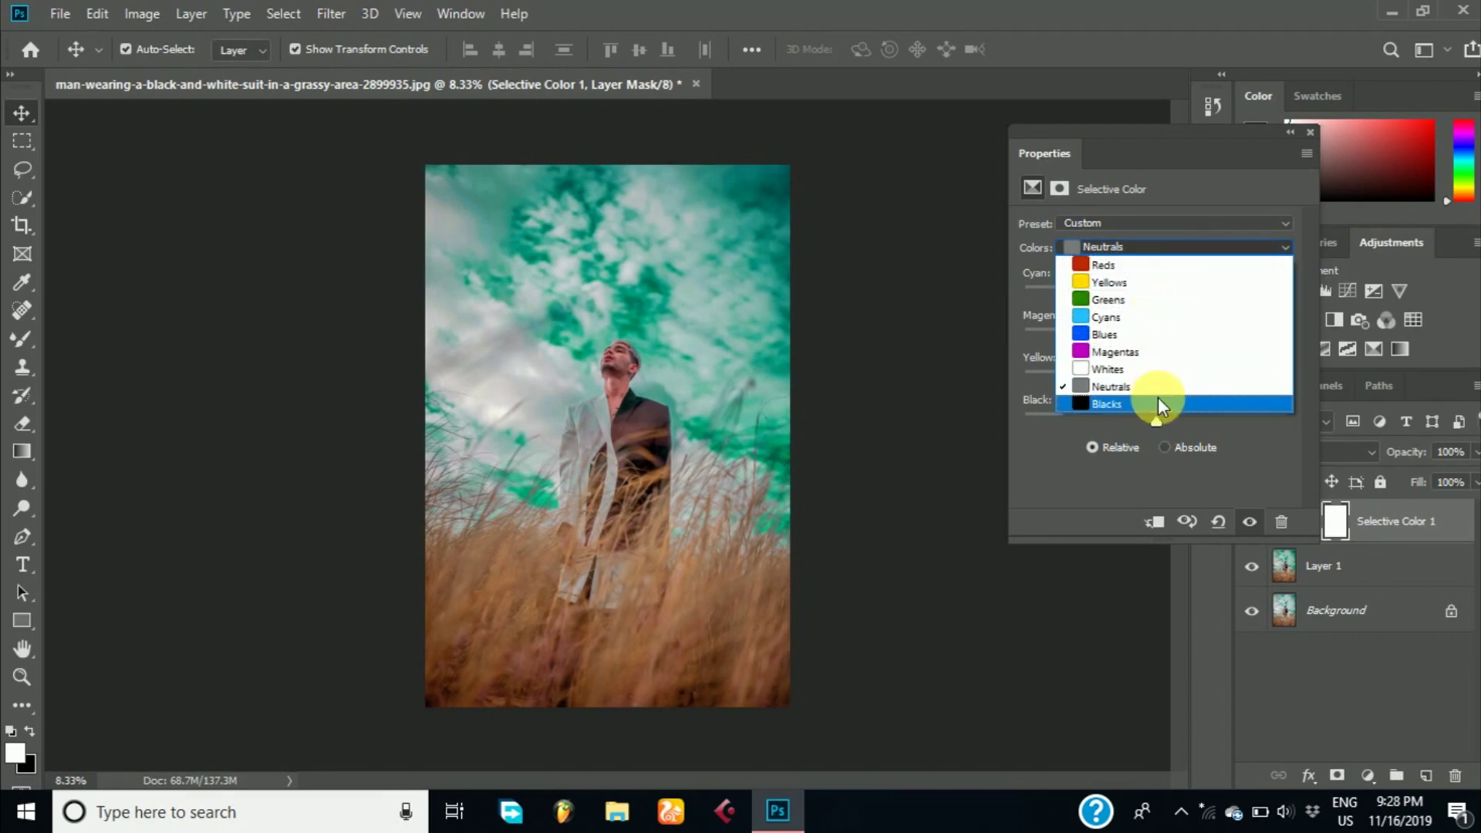
pyautogui.click(1159, 397)
pyautogui.moveTo(1155, 420); pyautogui.dragTo(1159, 420)
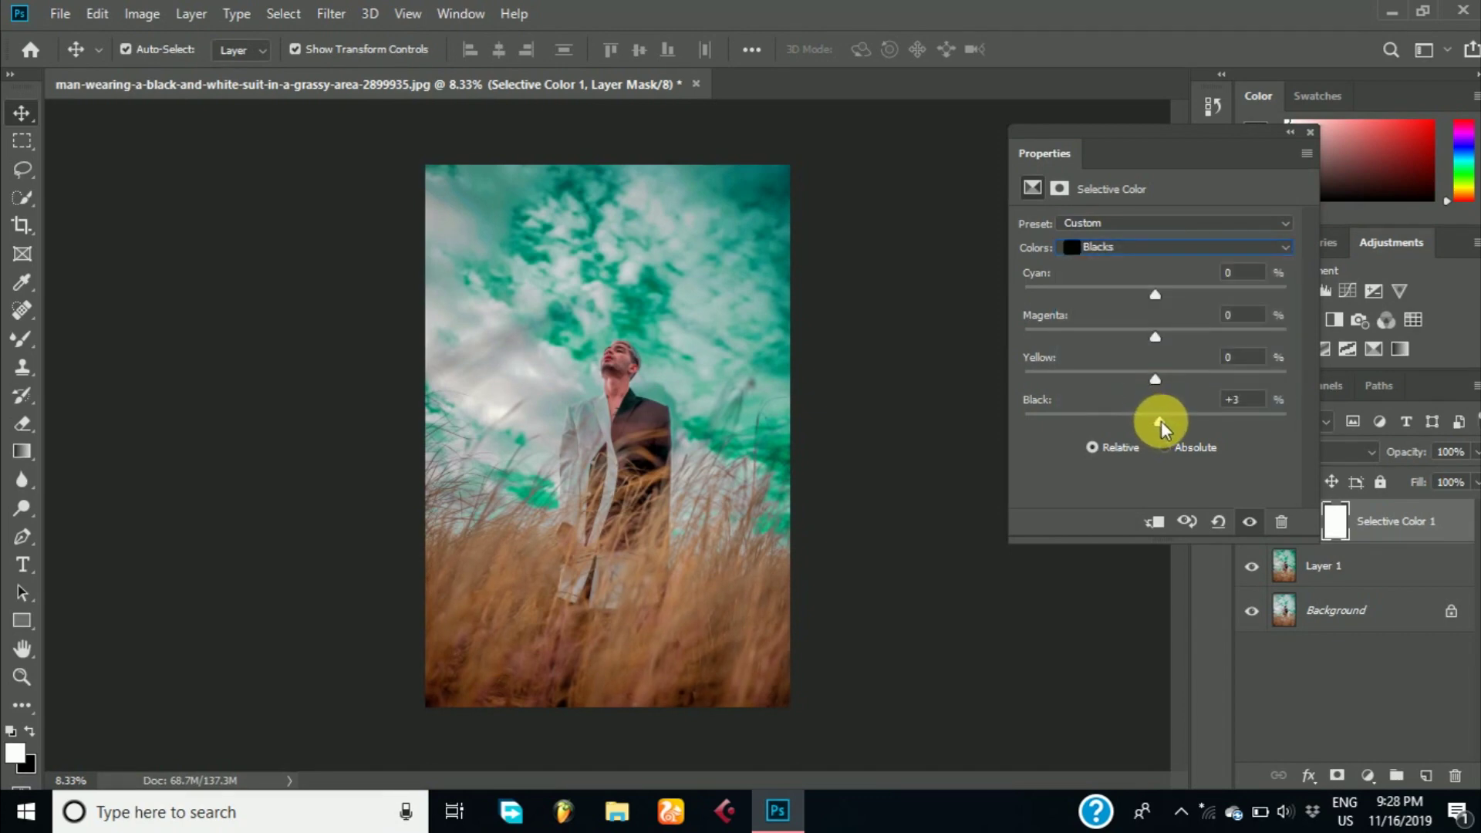
pyautogui.click(1310, 132)
pyautogui.click(1373, 777)
# Add a reversed Radial grey-to-transparent gradient fill at 627% scale to vignette the edges.
pyautogui.click(1390, 413)
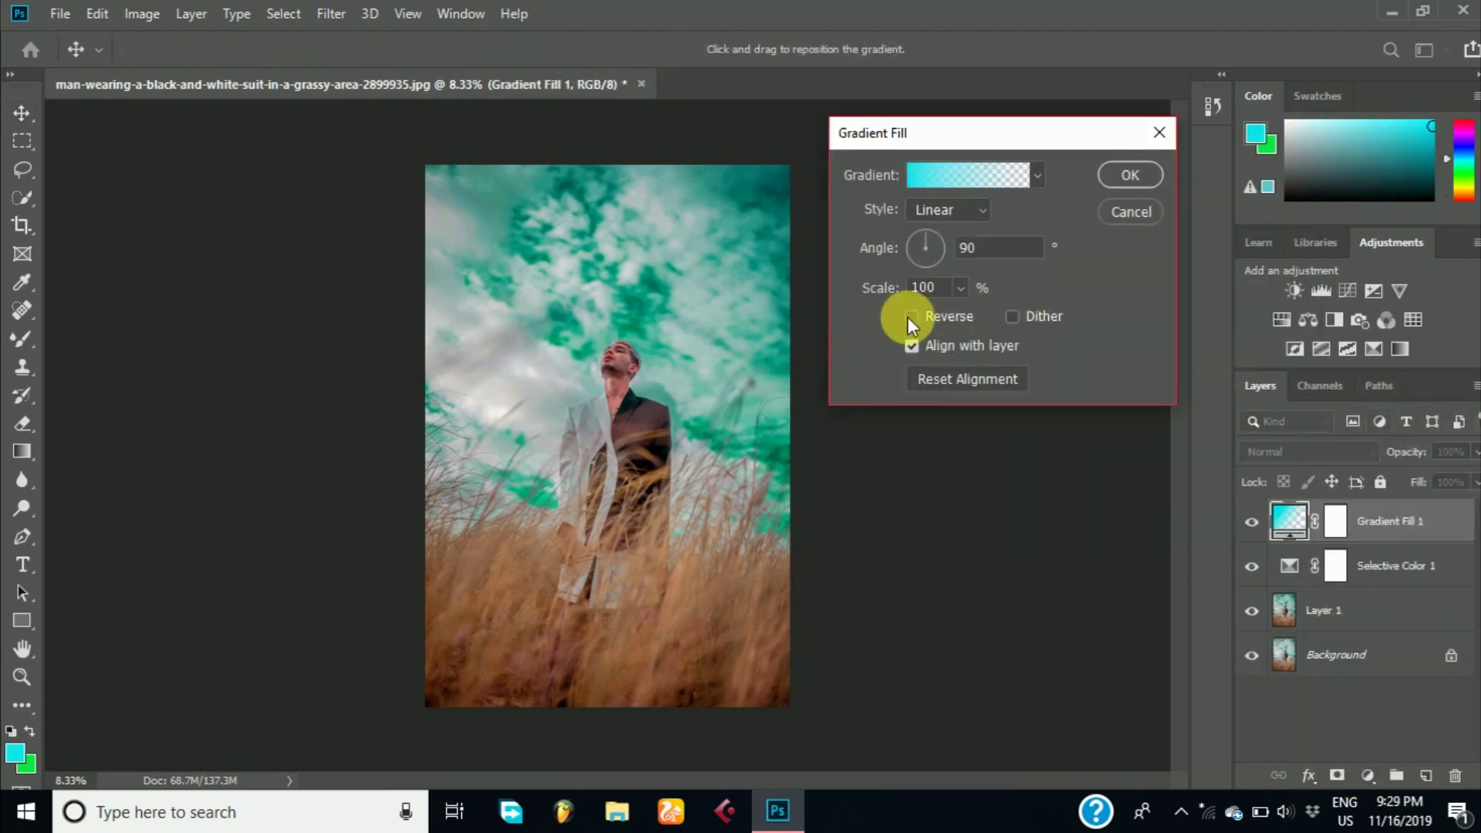
pyautogui.click(910, 316)
pyautogui.click(910, 316)
pyautogui.click(949, 209)
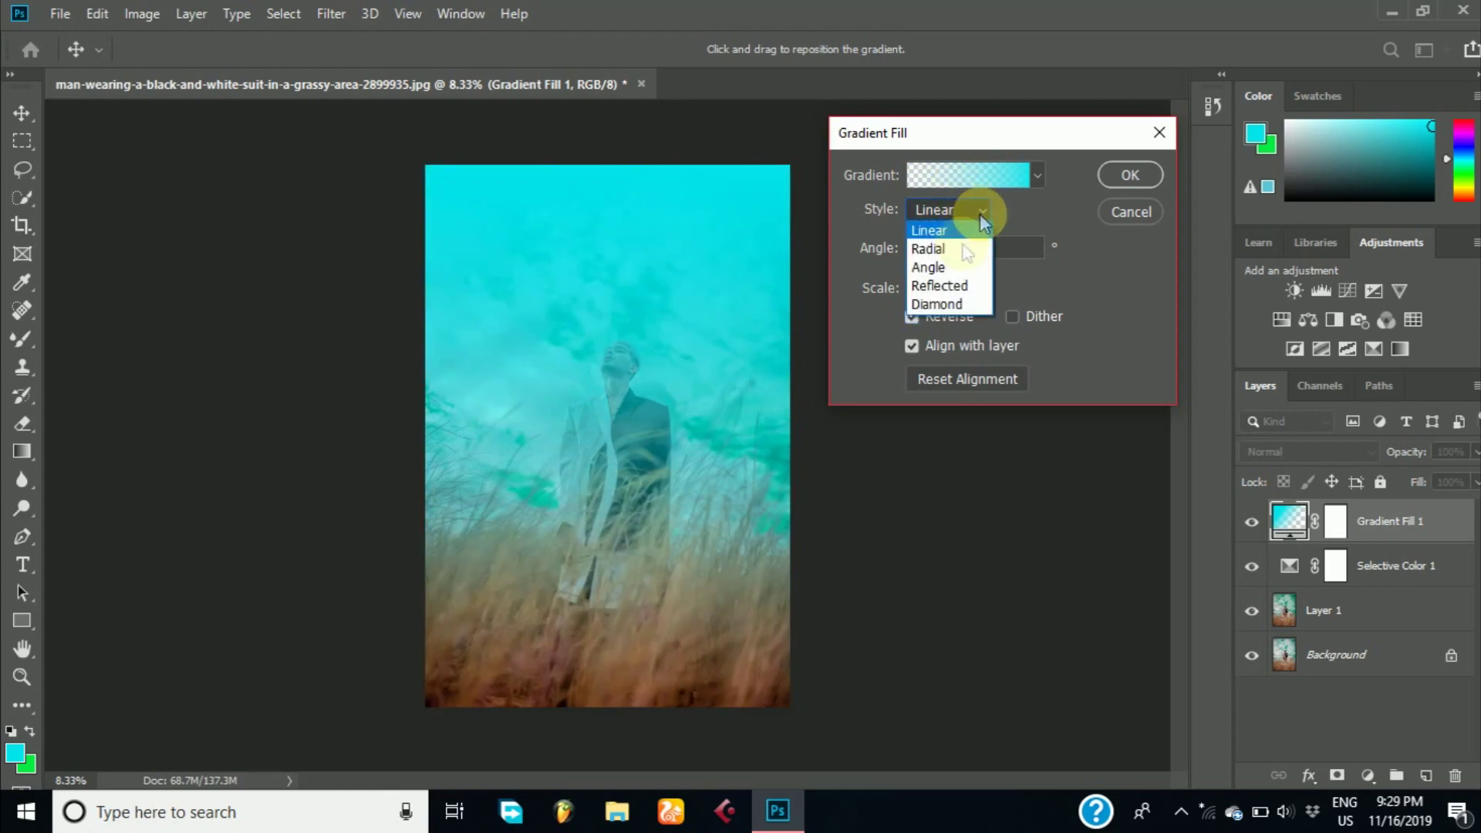
pyautogui.click(1039, 178)
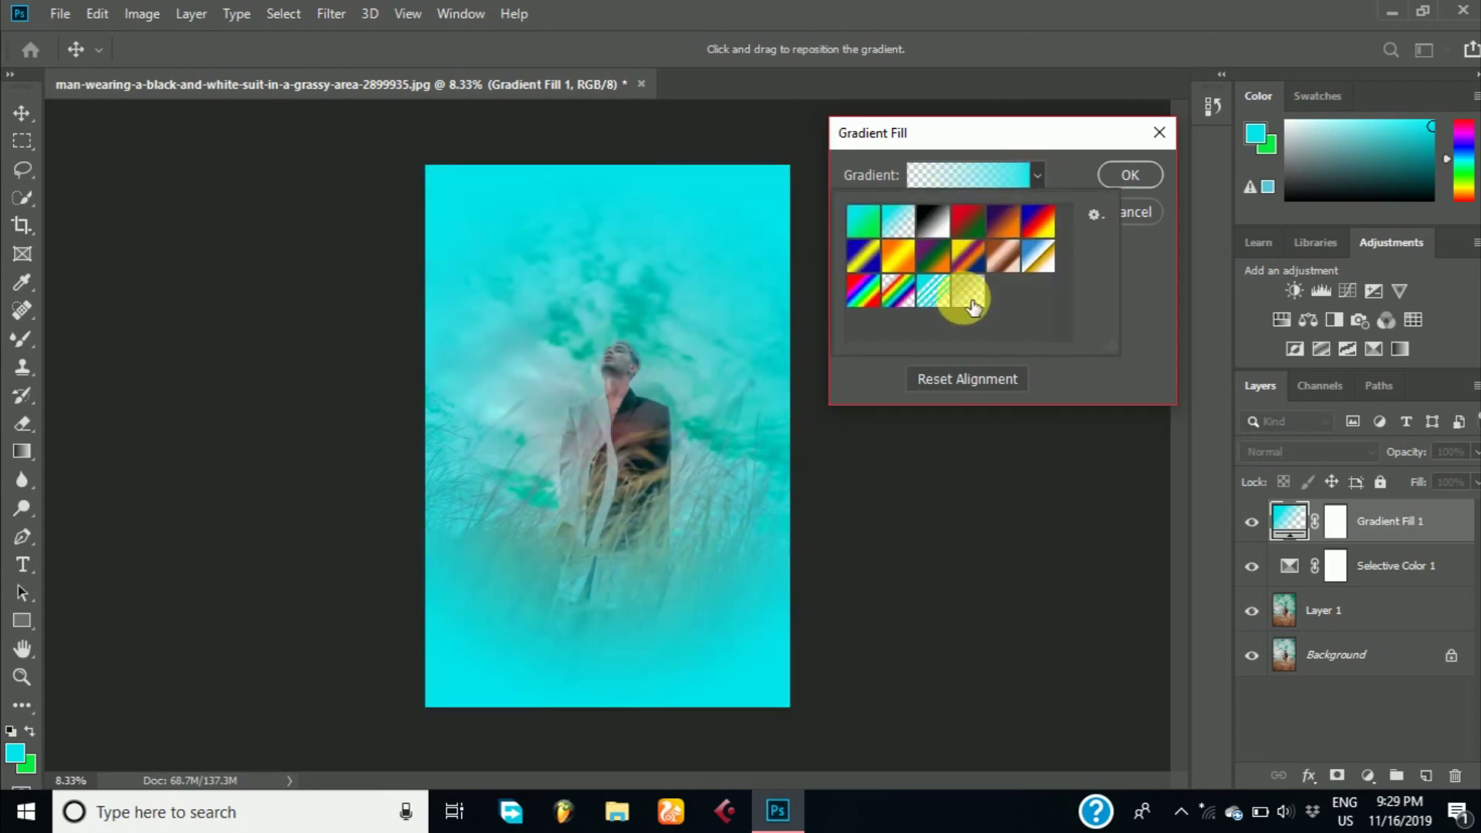
pyautogui.click(966, 293)
pyautogui.moveTo(629, 454); pyautogui.dragTo(621, 424)
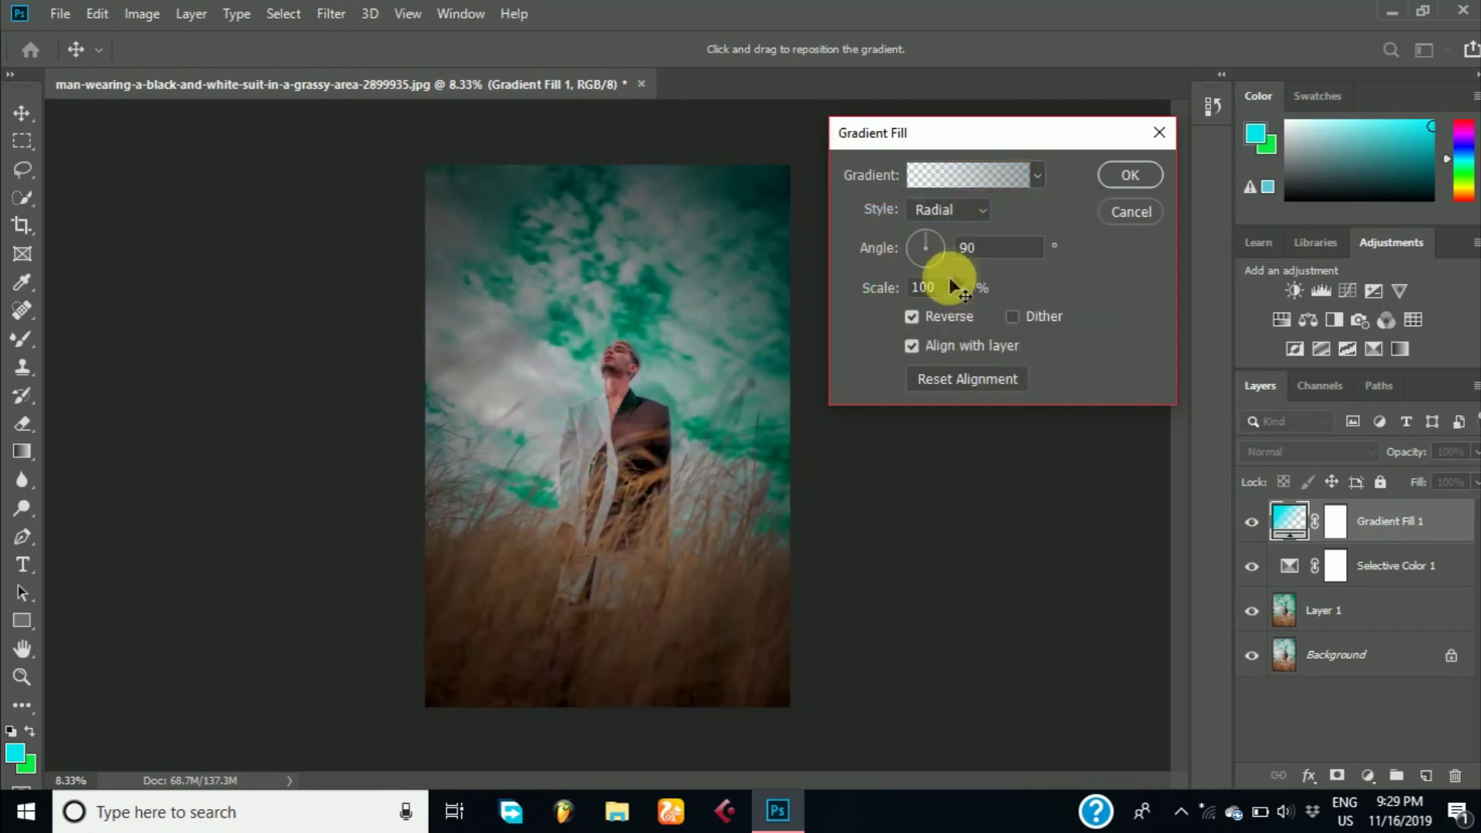
pyautogui.moveTo(969, 312); pyautogui.dragTo(993, 313)
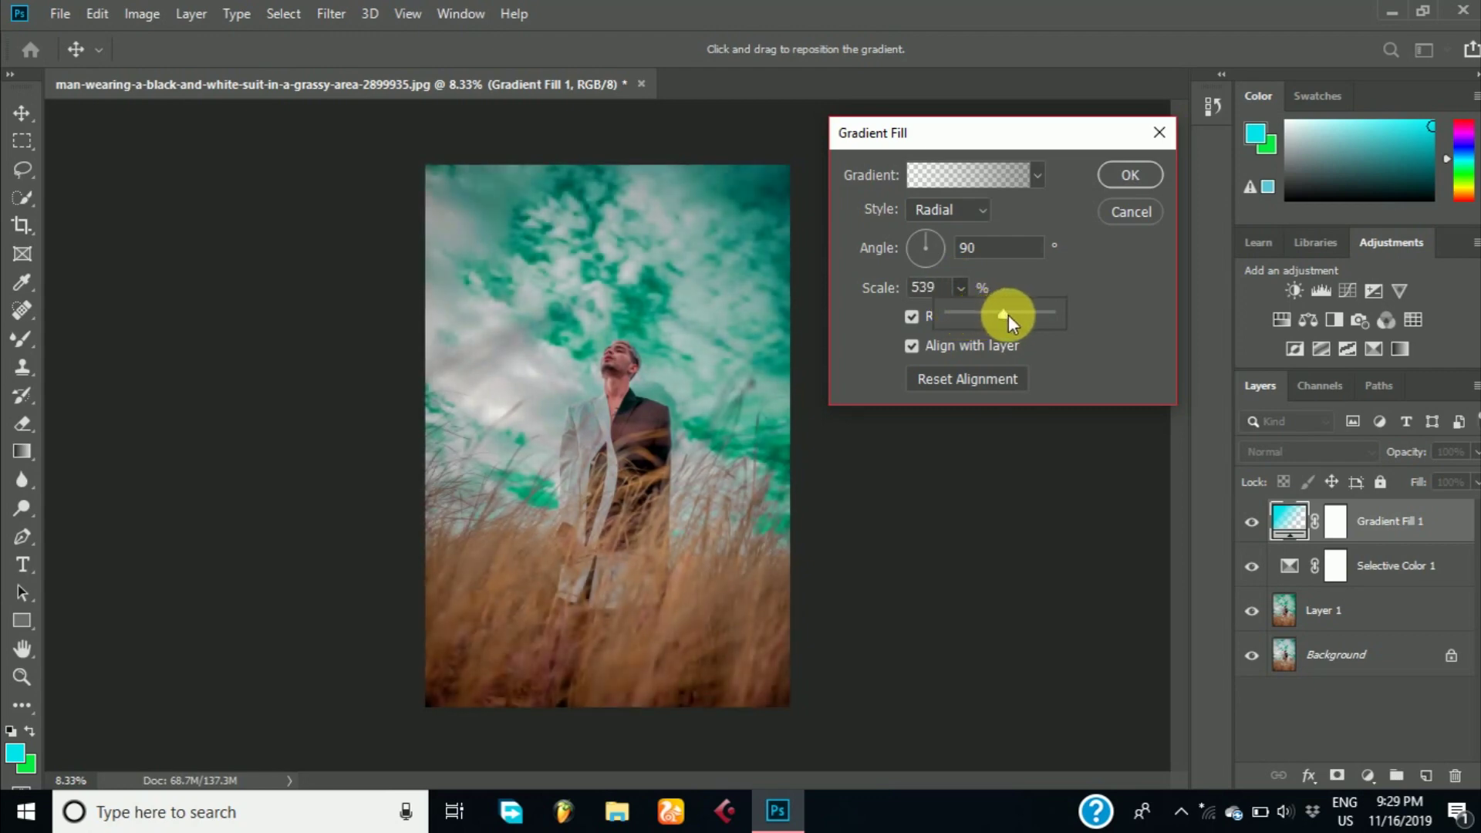
pyautogui.moveTo(993, 314)
pyautogui.mouseDown()
pyautogui.moveTo(1012, 315)
pyautogui.moveTo(1138, 169)
pyautogui.mouseUp()
pyautogui.click(1139, 169)
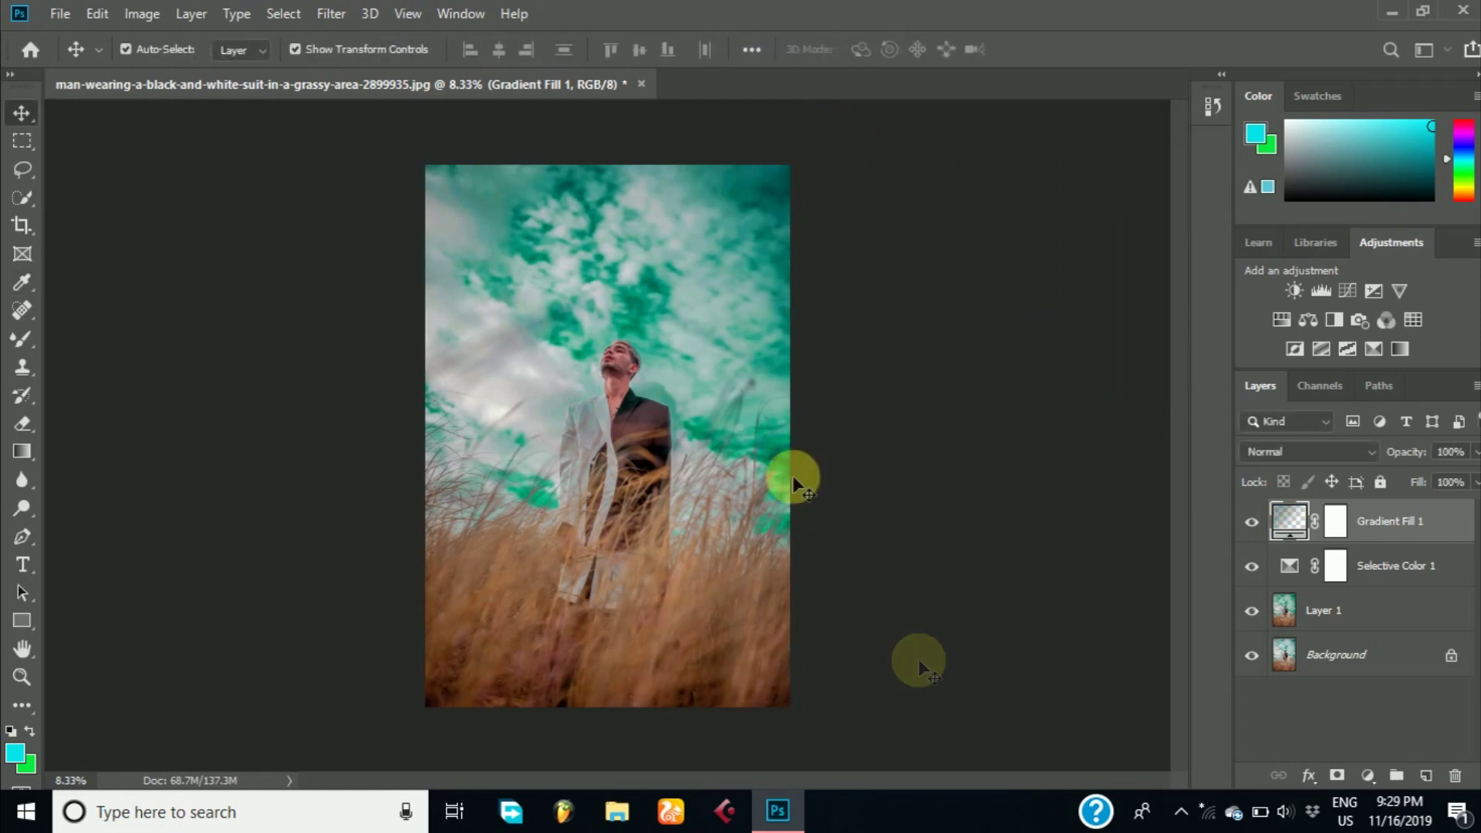
# View the original photo from the History snapshot, then restore the latest fully graded state.
pyautogui.click(1226, 77)
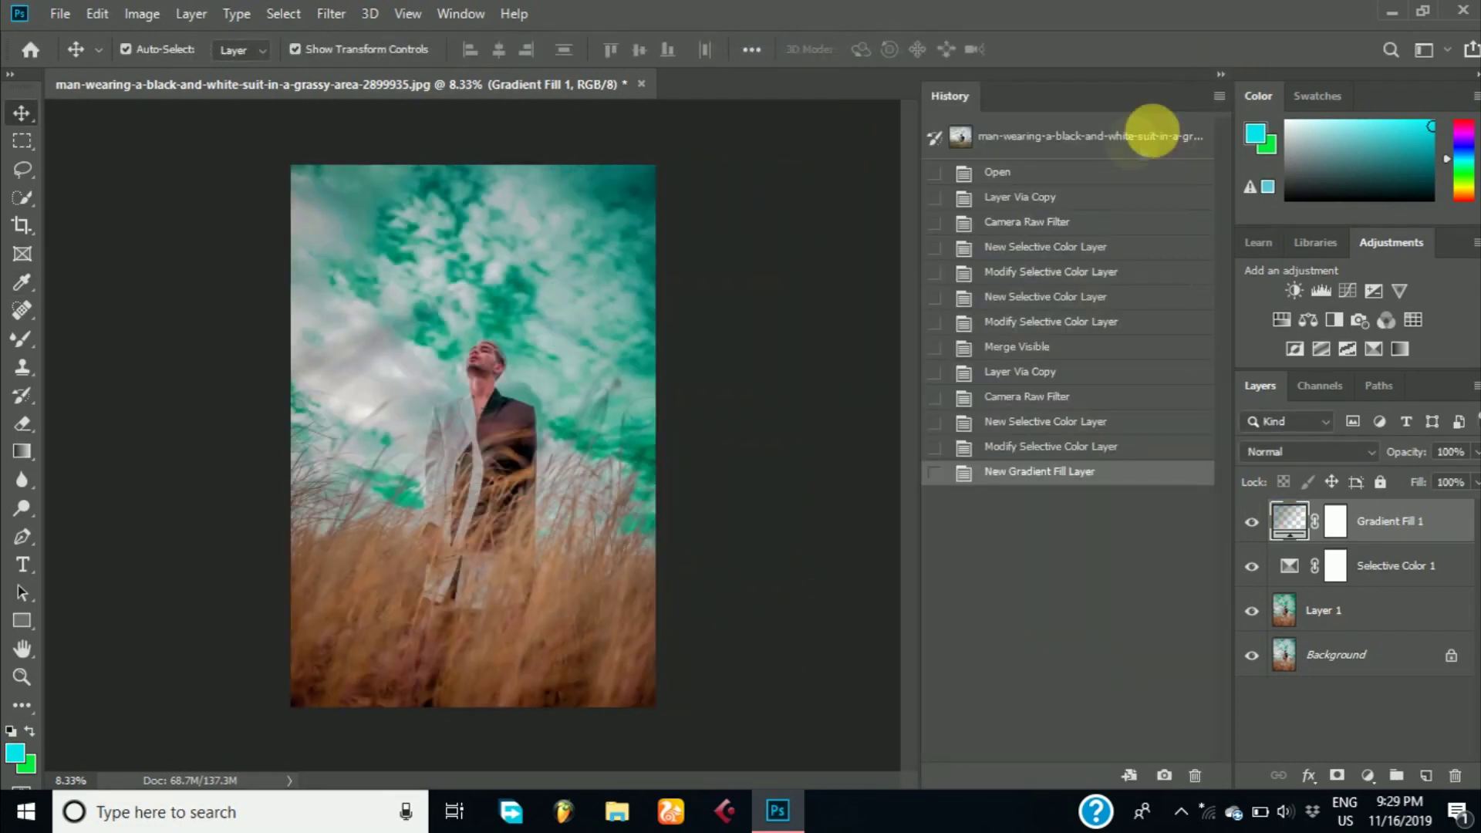
pyautogui.click(1133, 150)
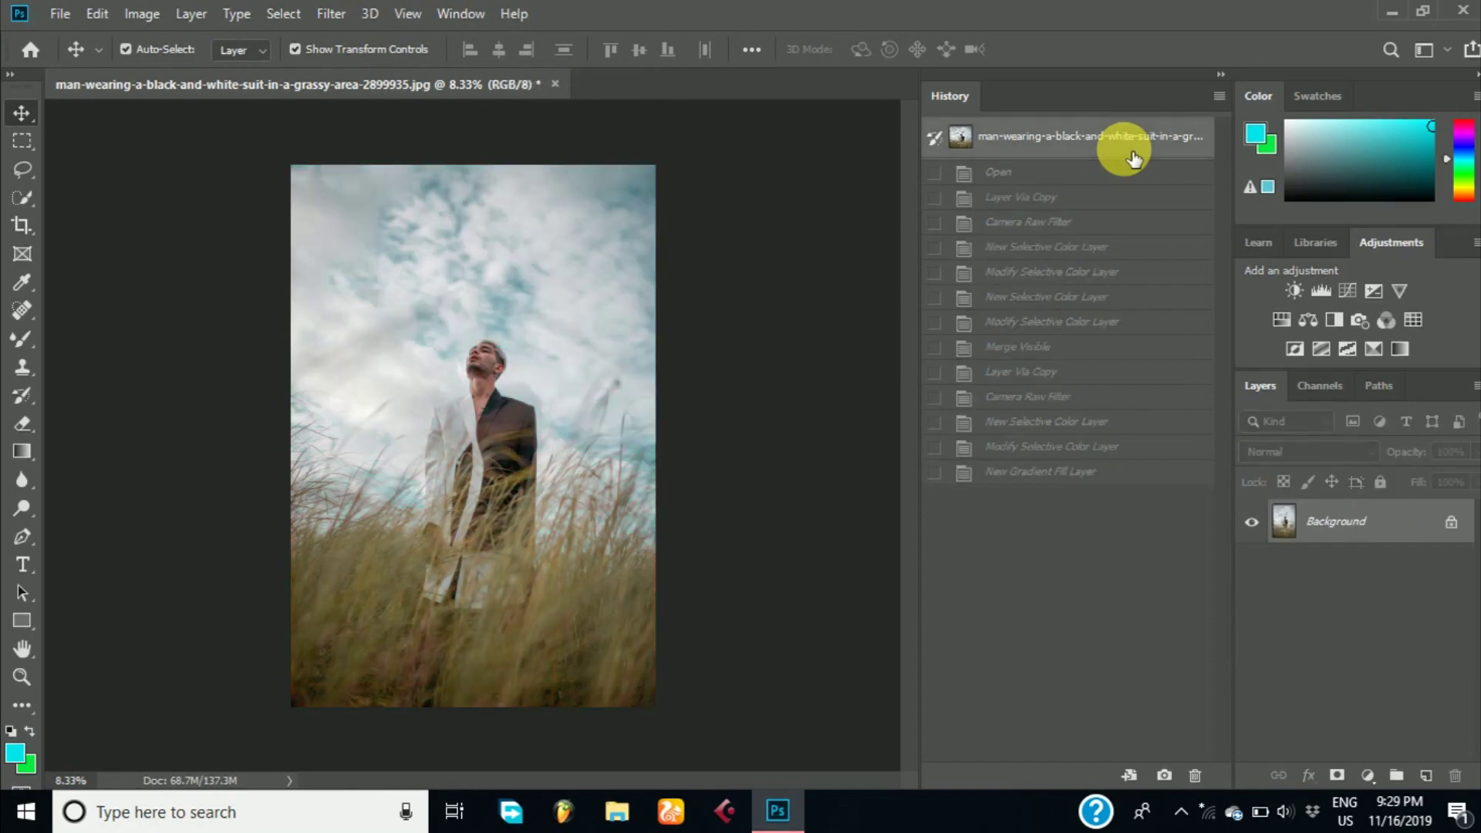
pyautogui.click(1110, 478)
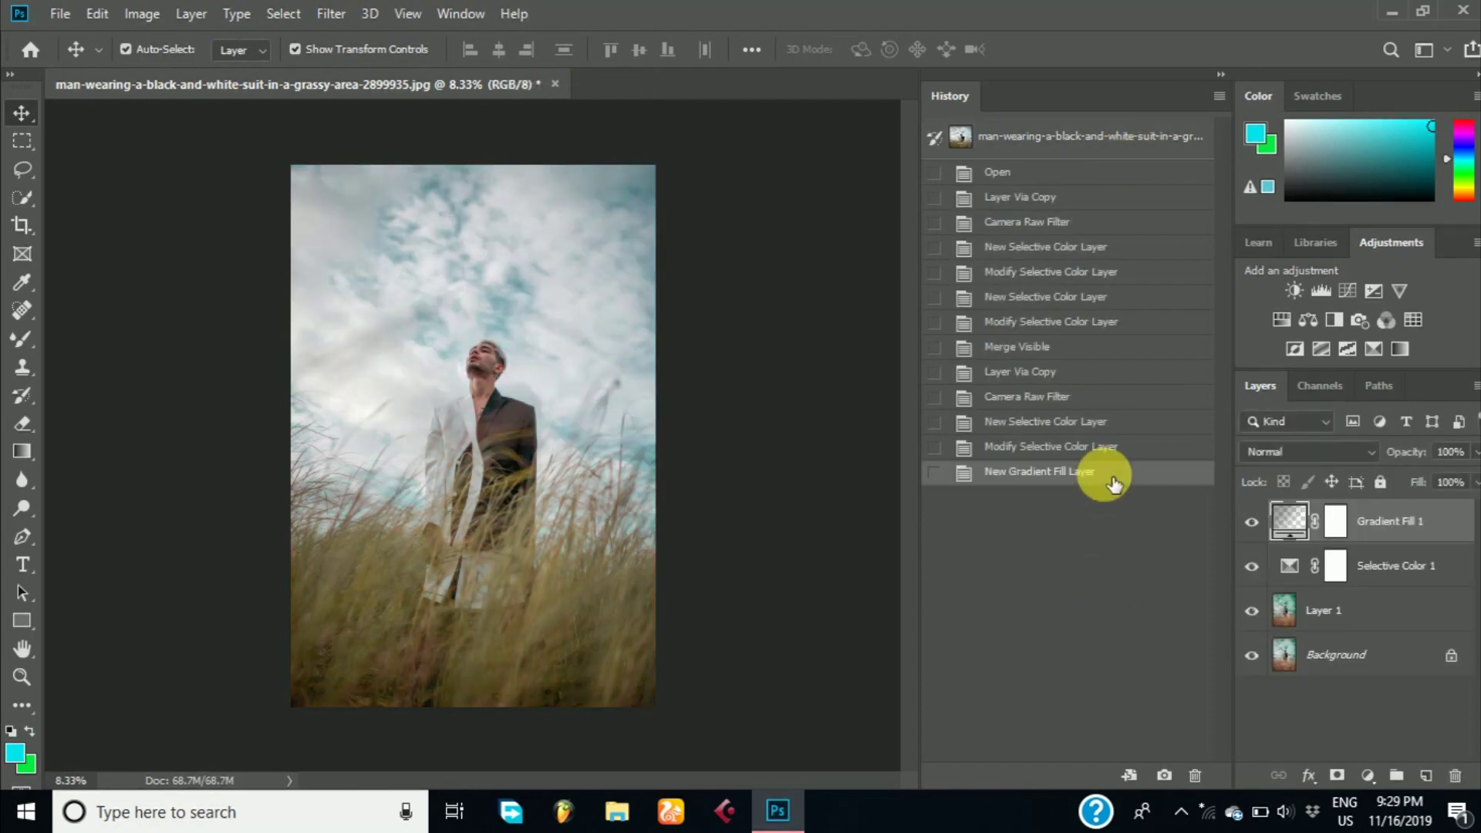
pyautogui.click(1226, 77)
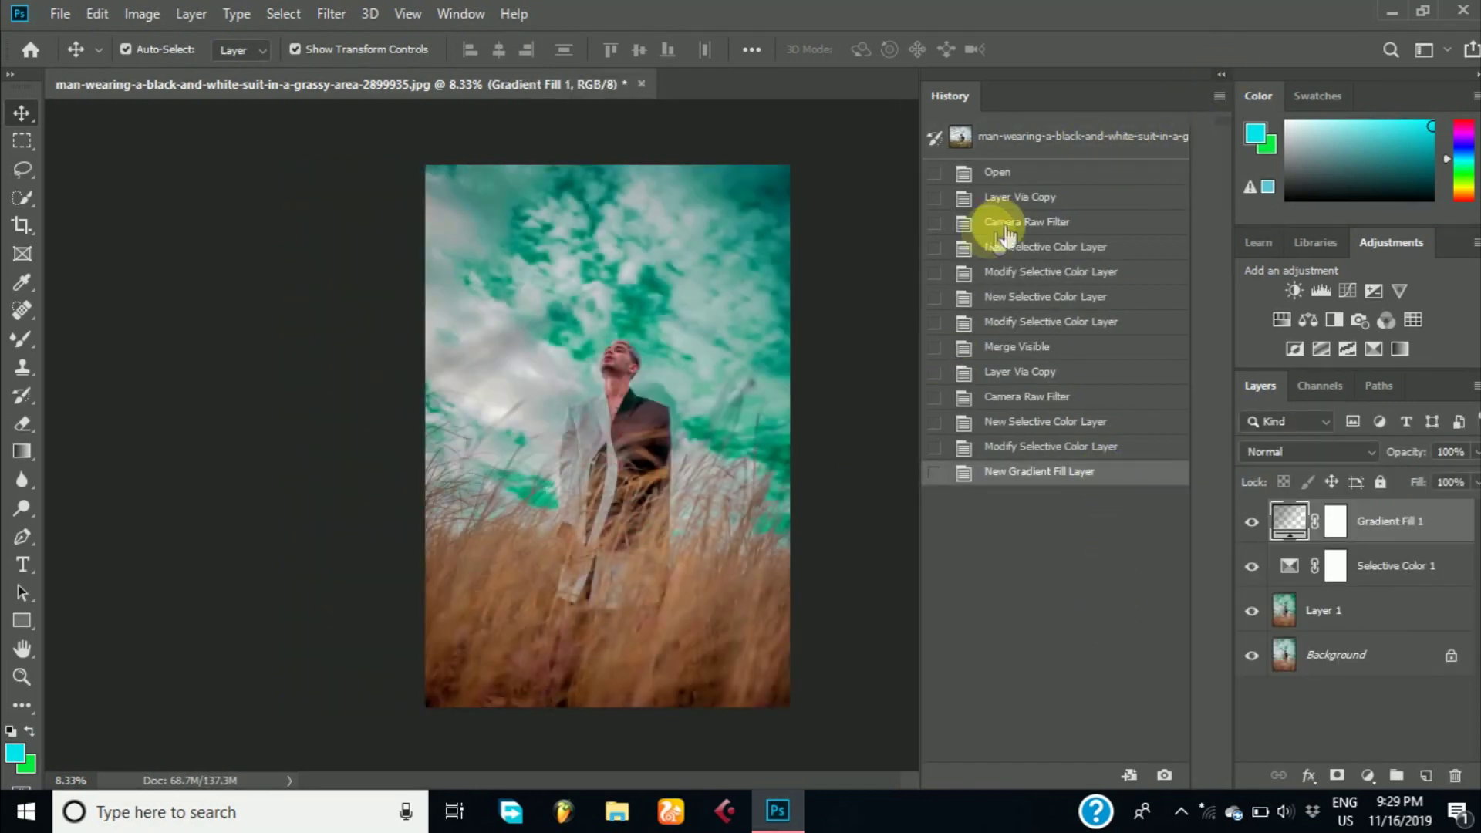